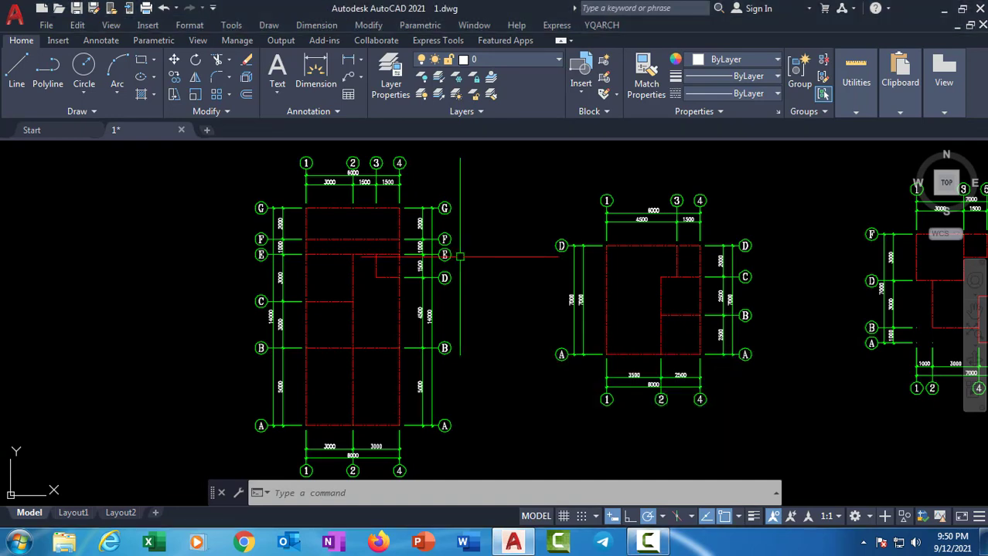
Step: Pan and zoom until the middle floor plan with axes A–D and 1–4 is centred
scroll(464, 245, "up", 2)
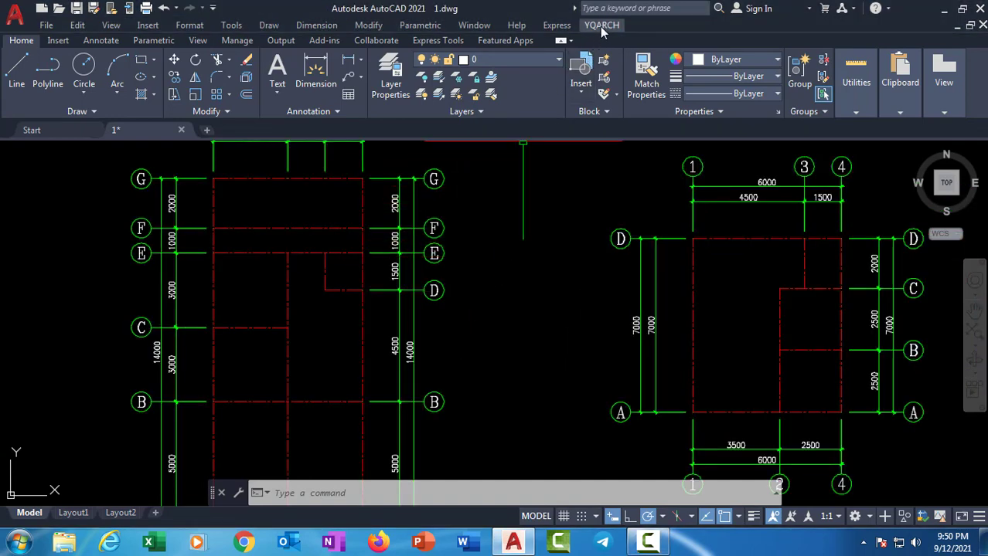
scroll(434, 259, "down", 2)
middle_click_drag(433, 270, 461, 302)
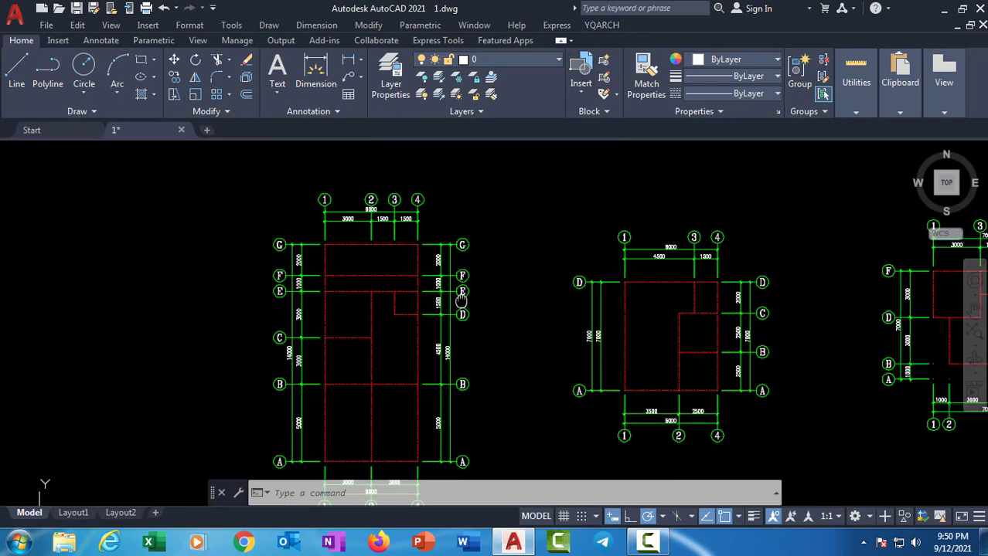
scroll(389, 232, "up", 4)
middle_click_drag(392, 236, 471, 274)
scroll(472, 273, "up", 2)
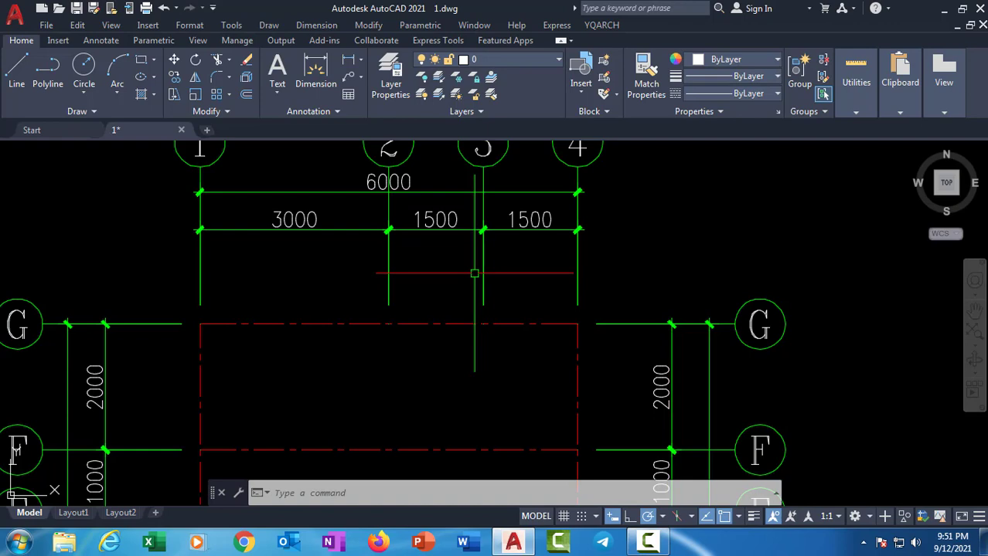
scroll(474, 272, "down", 3)
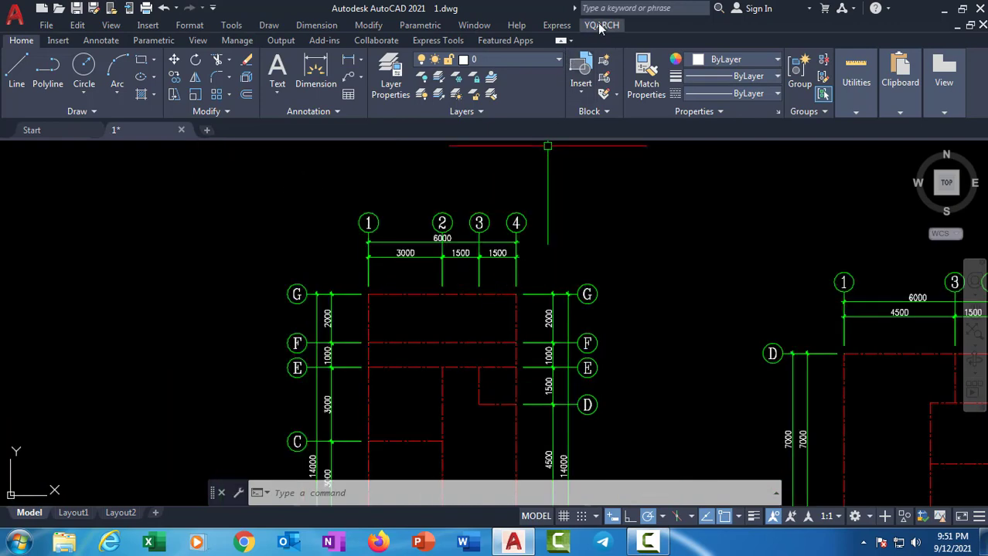
scroll(632, 228, "down", 3)
mouse_move(633, 229)
middle_mouse_down()
mouse_move(503, 271)
mouse_move(333, 271)
middle_mouse_up()
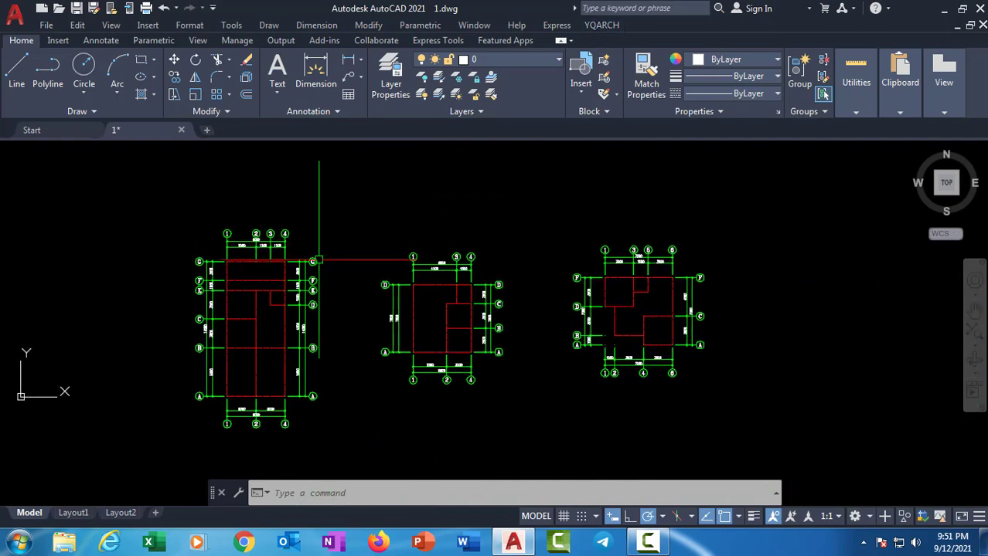
scroll(556, 294, "up", 3)
mouse_move(556, 294)
middle_mouse_down()
mouse_move(650, 350)
mouse_move(439, 379)
middle_mouse_up()
scroll(651, 348, "up", 3)
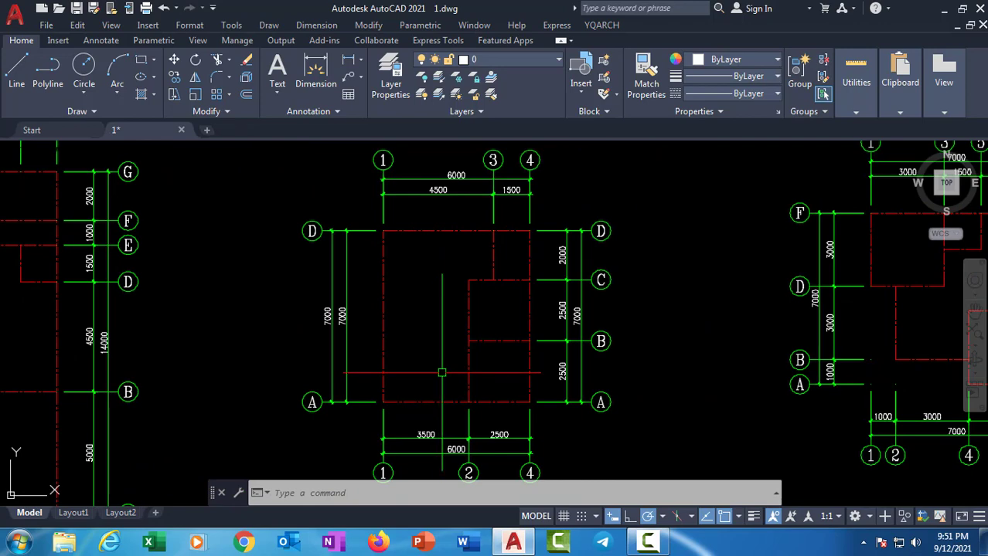
Step: Close the chat notification popup covering the drawing
left_click(600, 26)
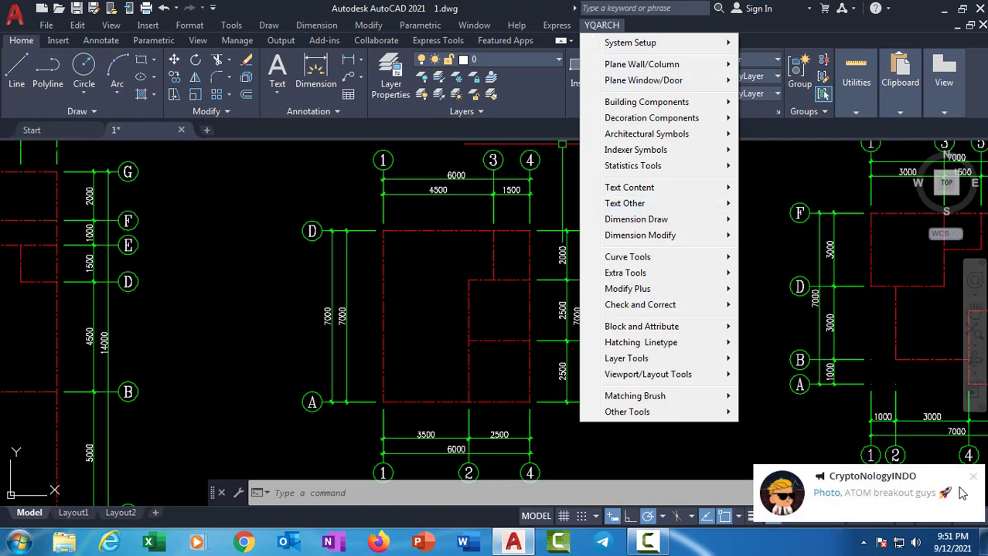
left_click(975, 480)
left_click(974, 479)
Step: Zoom into the middle plan and show YQArch's System Setup options, including default units
scroll(726, 317, "down", 2)
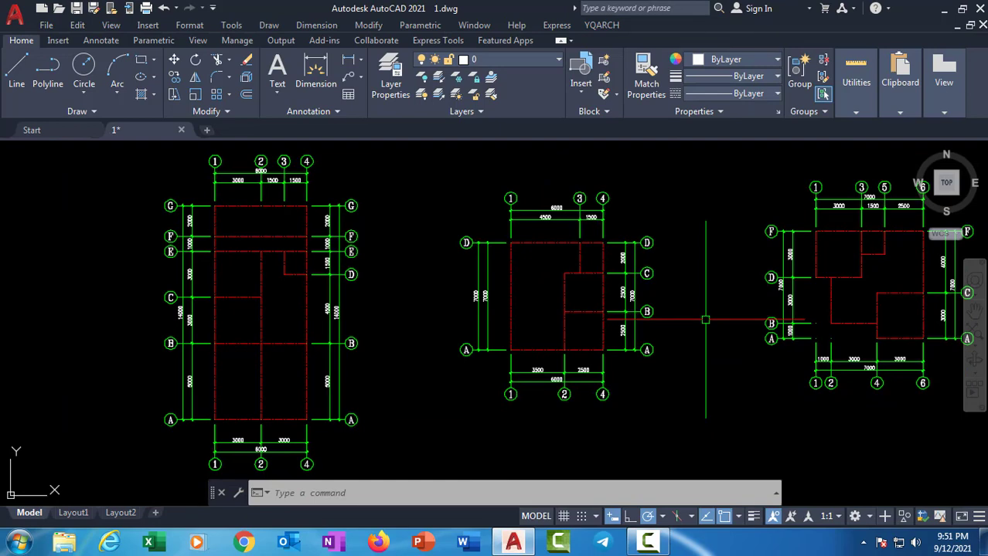
scroll(533, 278, "up", 2)
middle_click_drag(531, 254, 482, 247)
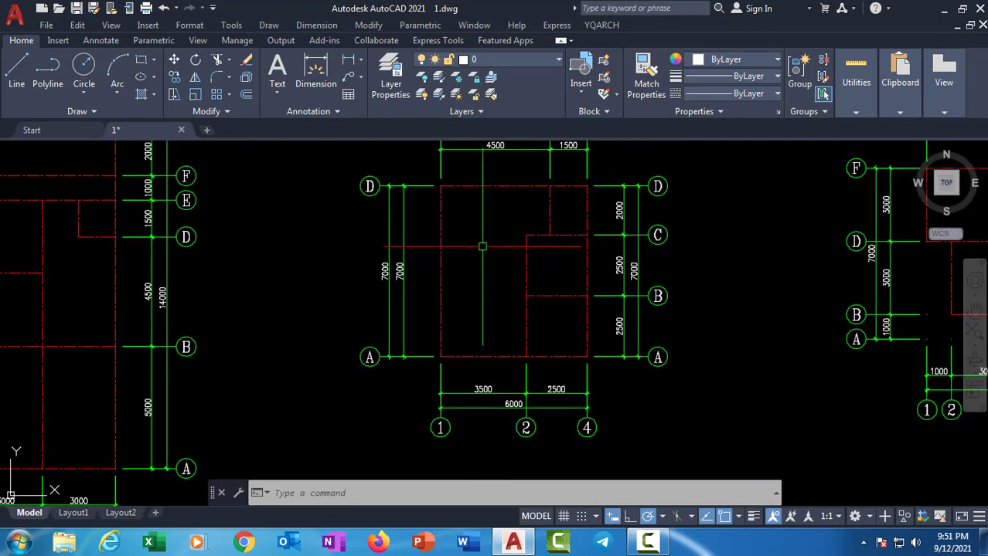
scroll(541, 313, "up", 1)
scroll(538, 314, "up", 1)
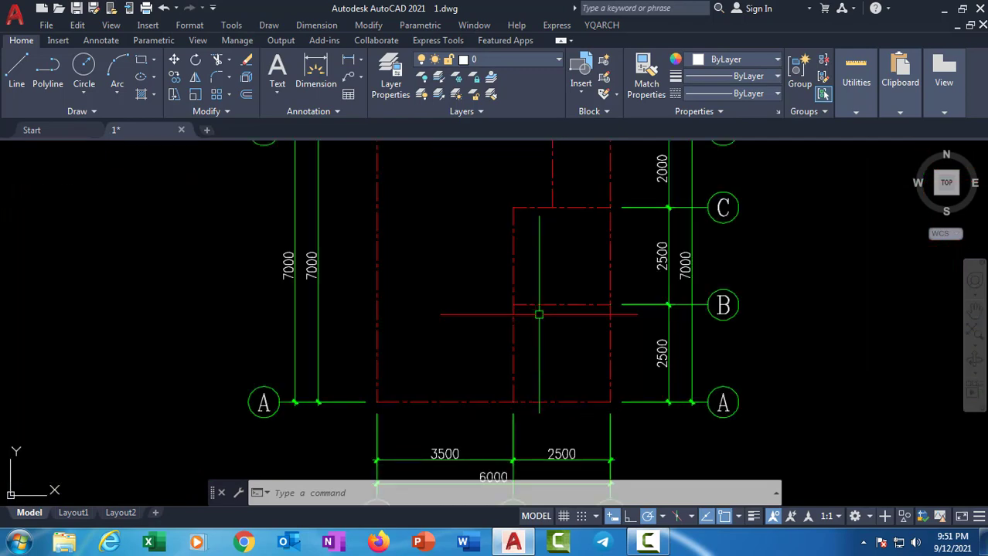
middle_click_drag(539, 315, 491, 335)
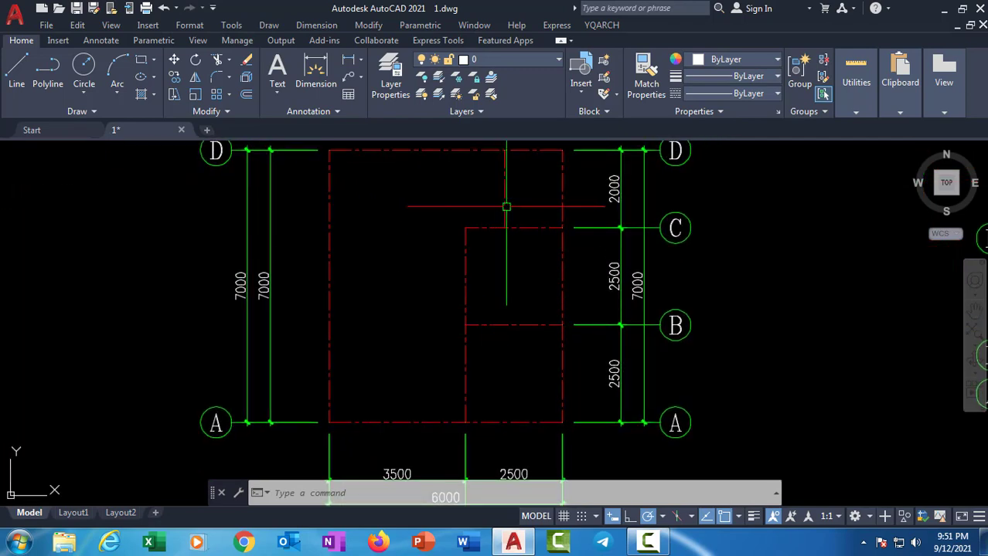
left_click(601, 25)
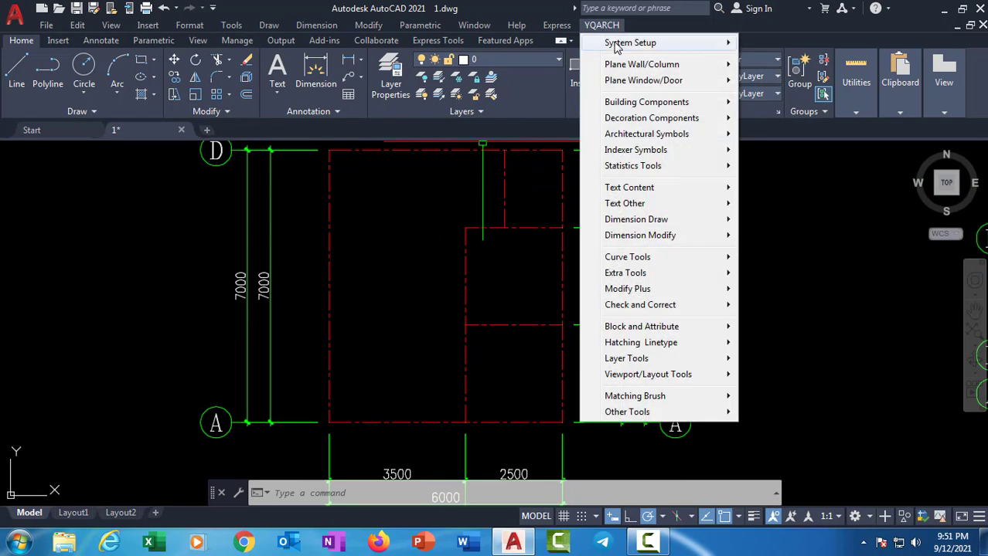
mouse_move(630, 42)
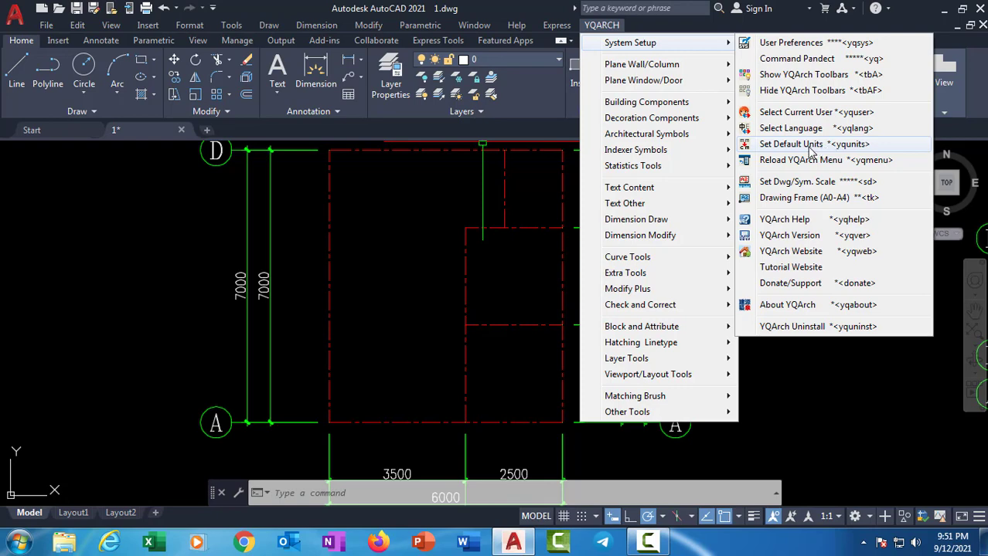
Step: Keep mm as YQArch's default drawing units, dismiss the popup, and bring back the YQARCH menu
left_click(811, 147)
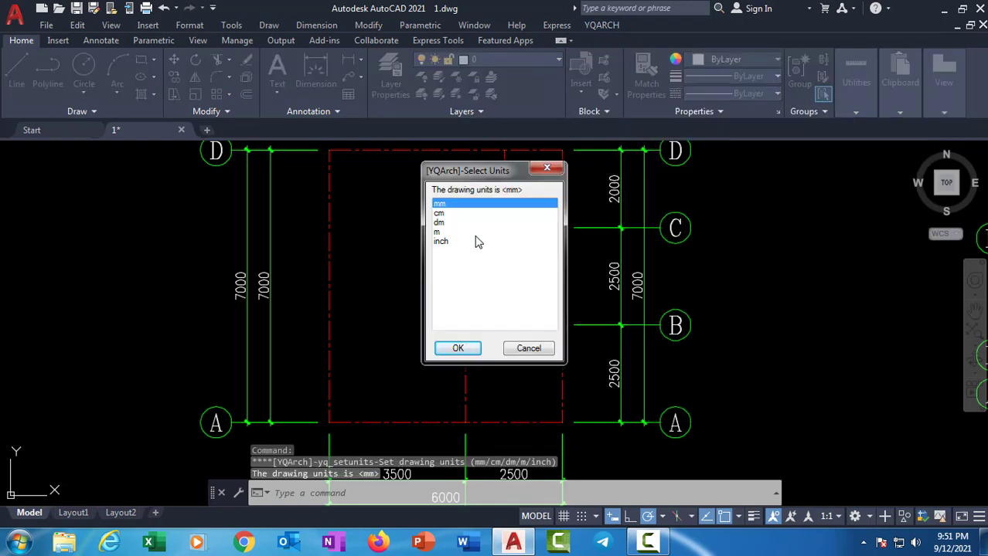
left_click(459, 347)
scroll(552, 258, "down", 2)
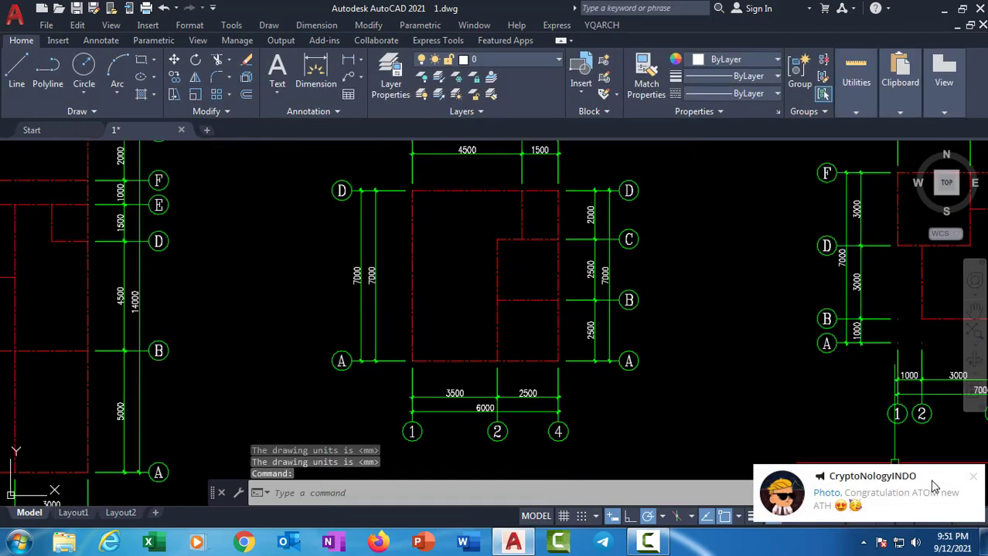
left_click(970, 478)
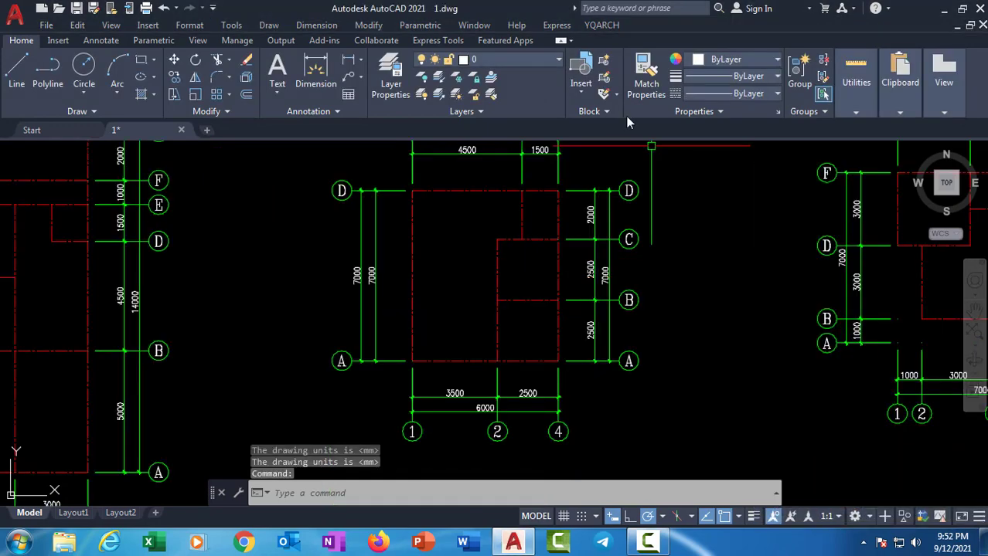
left_click(600, 26)
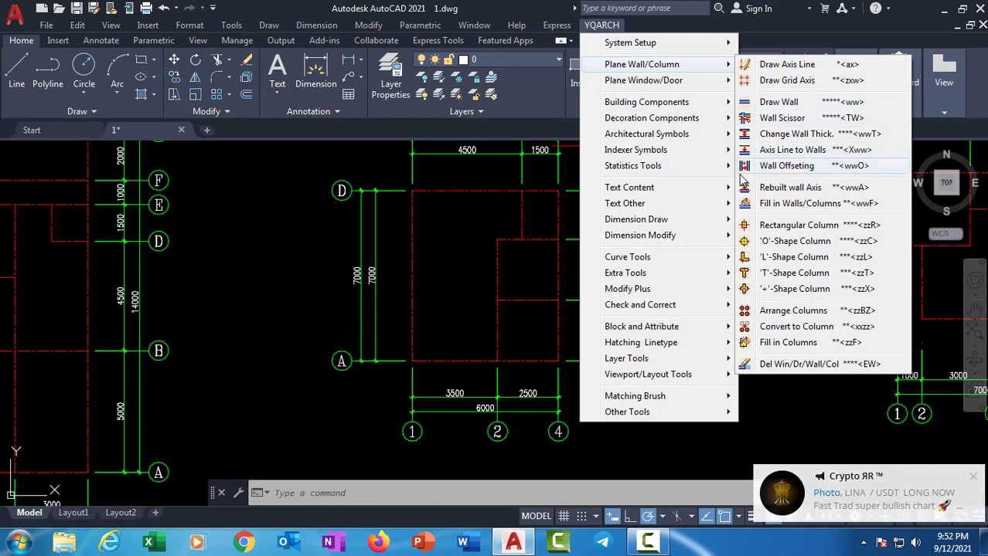
Step: Reopen the YQARCH menu to list the Plane Wall/Column tools, including Axis Line to Walls
left_click(973, 484)
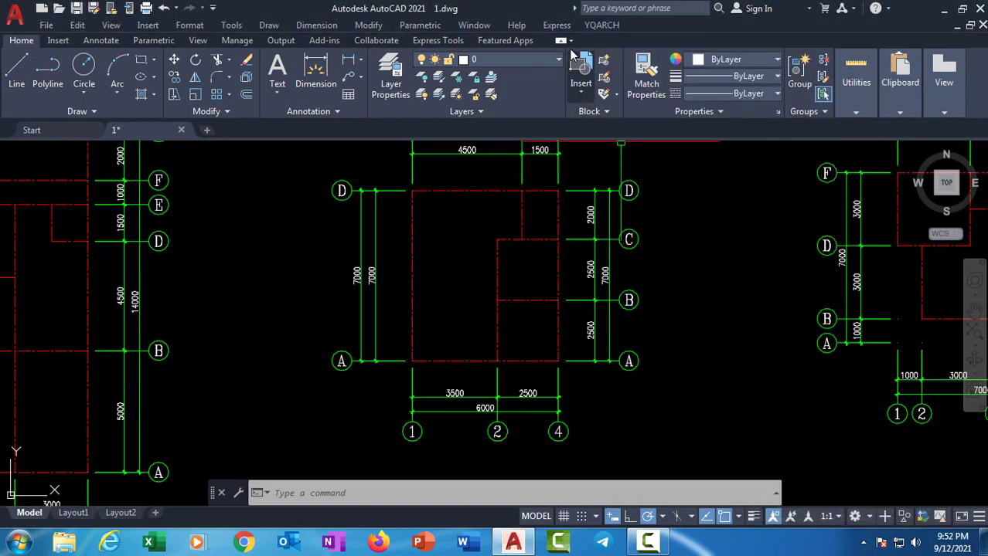
left_click(605, 27)
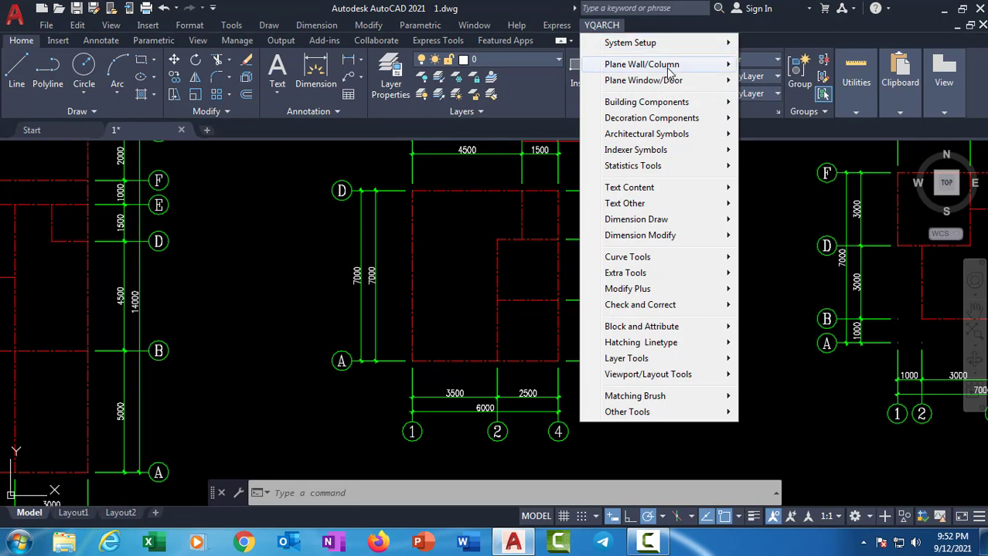
mouse_move(641, 64)
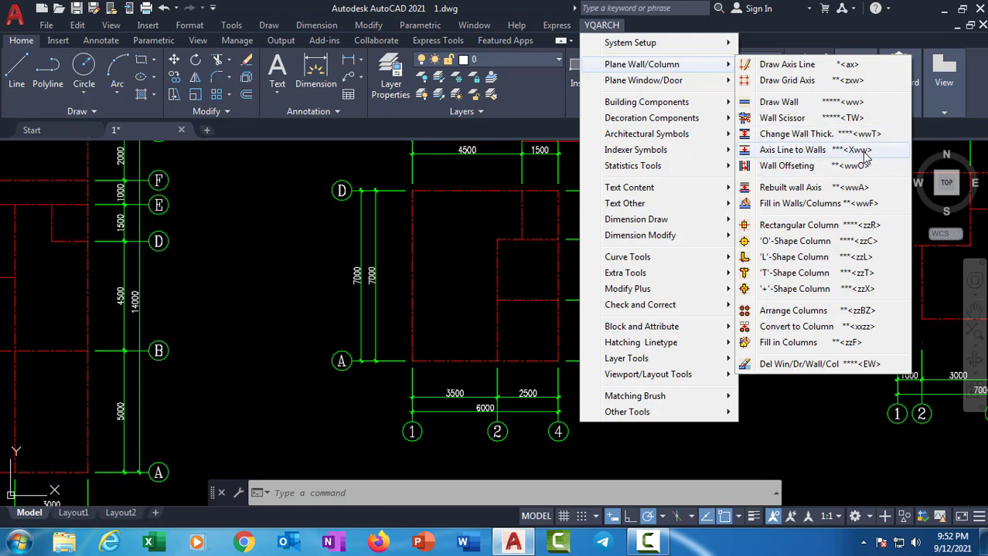
Step: Start Axis Line to Walls with the default 200 thickness, then cancel it
left_click(788, 152)
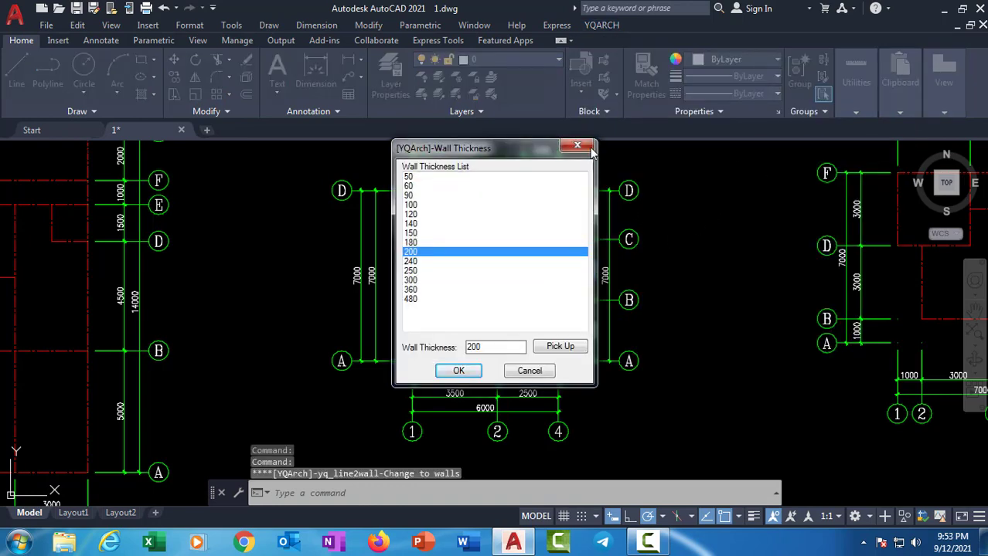
left_click(577, 146)
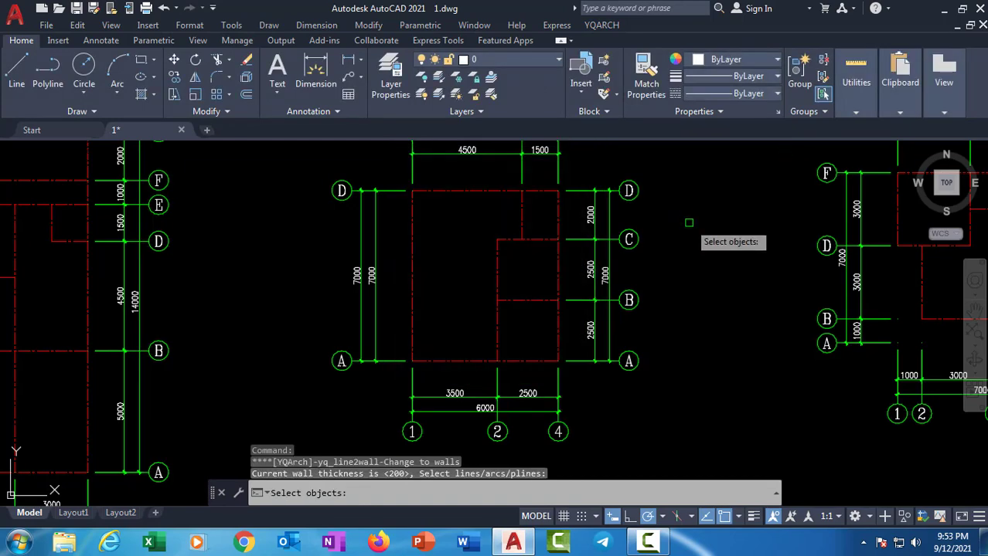
key("Escape")
Step: Rerun the conversion with the xw alias, set wall thickness to 150, and begin selecting the middle plan
type("x")
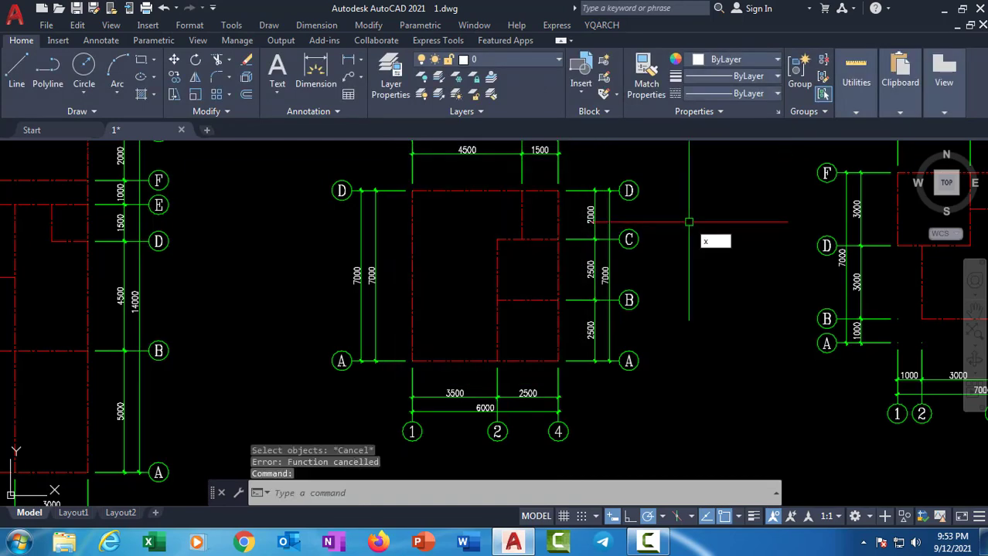
type("ww")
key("Return")
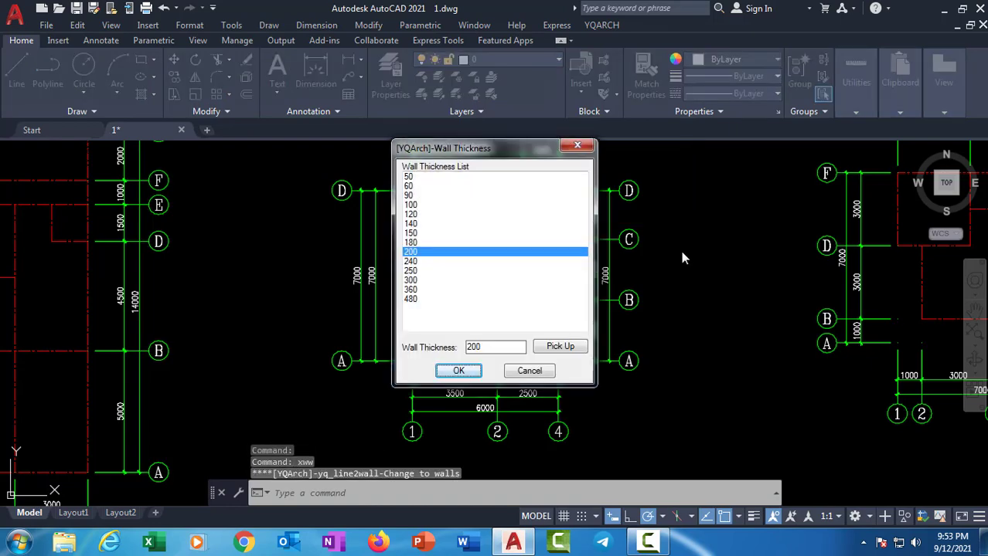
left_click_drag(530, 151, 683, 130)
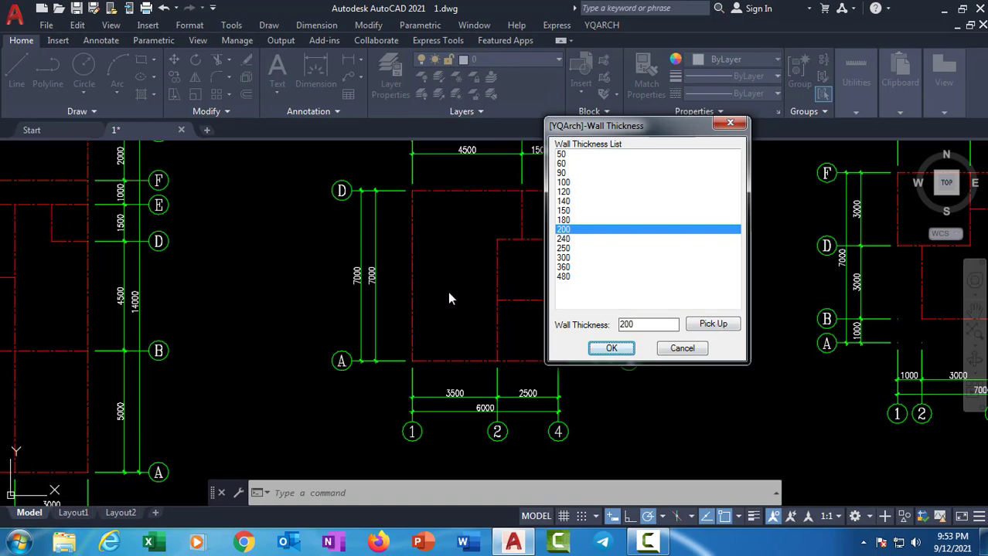
left_click(562, 211)
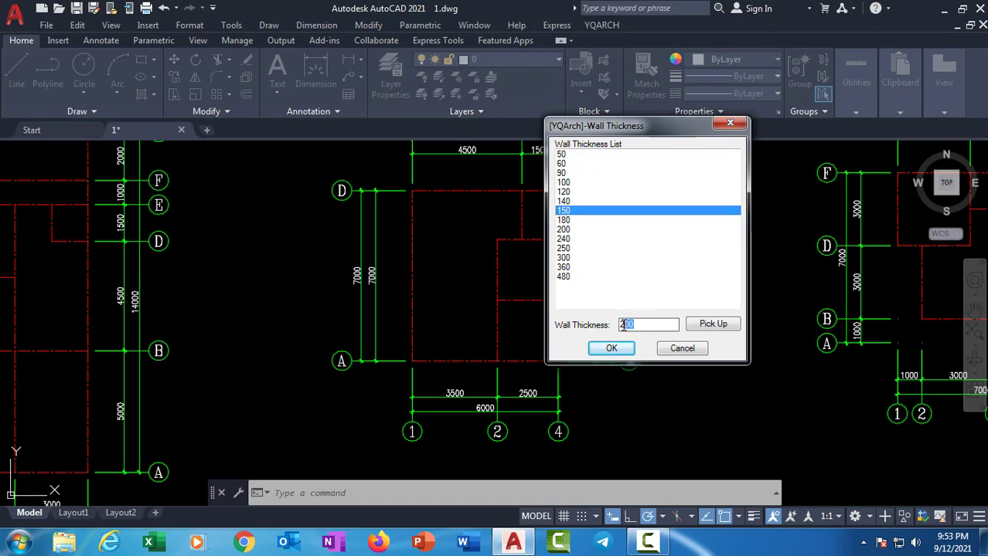
left_click_drag(638, 323, 620, 322)
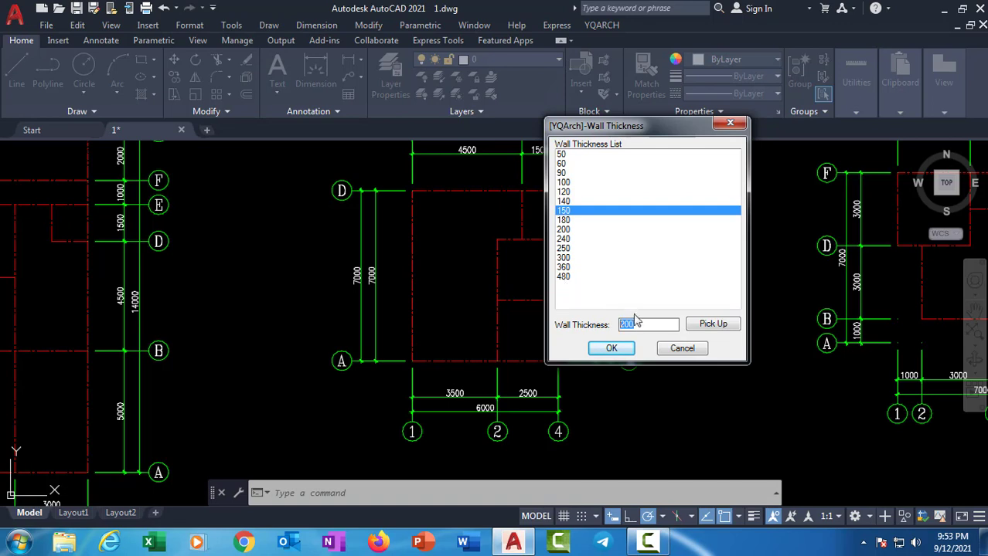
left_click(563, 213)
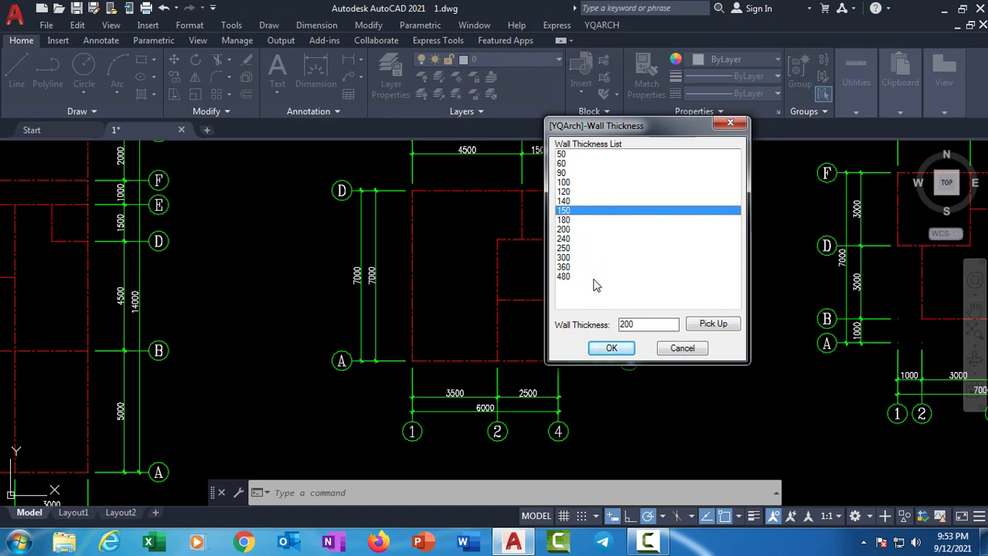
left_click(612, 349)
left_click(395, 176)
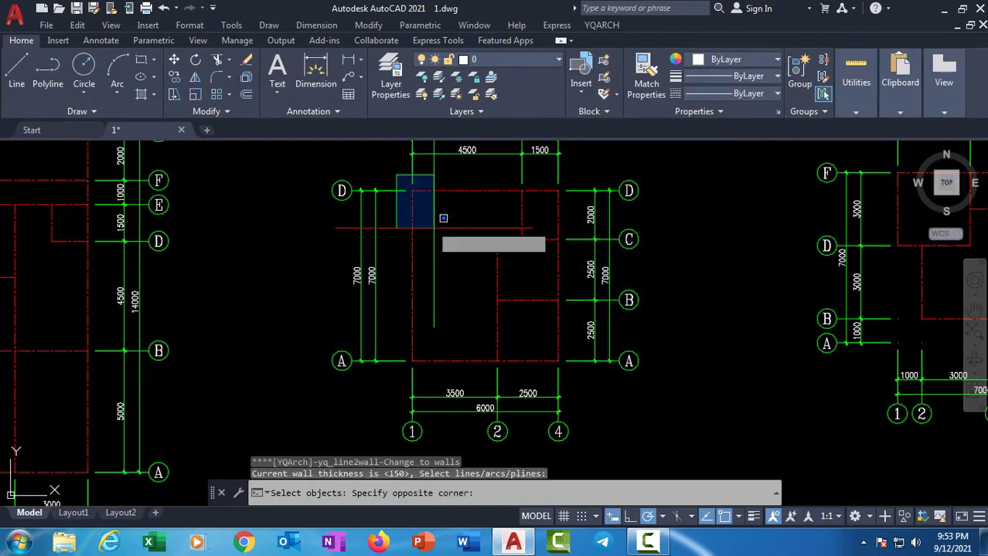
left_click(575, 360)
scroll(537, 345, "up", 2)
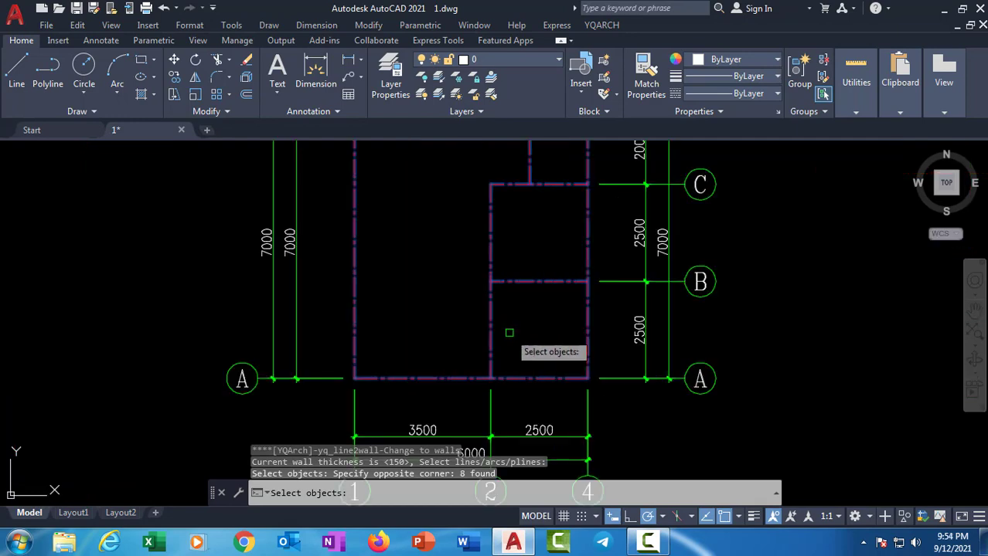
middle_click_drag(509, 330, 507, 373)
key("Return")
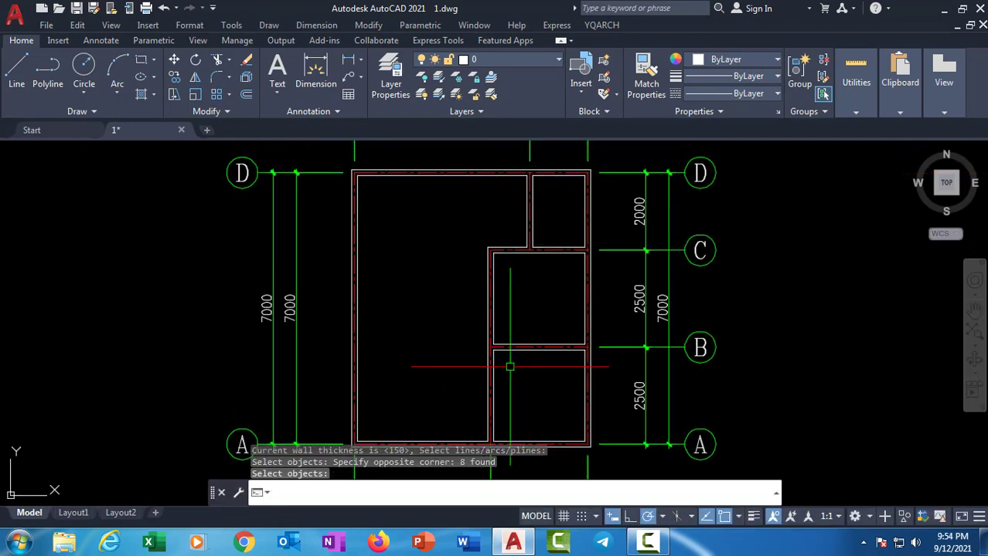
middle_click_drag(510, 288, 511, 223)
scroll(518, 227, "up", 2)
scroll(472, 317, "up", 3)
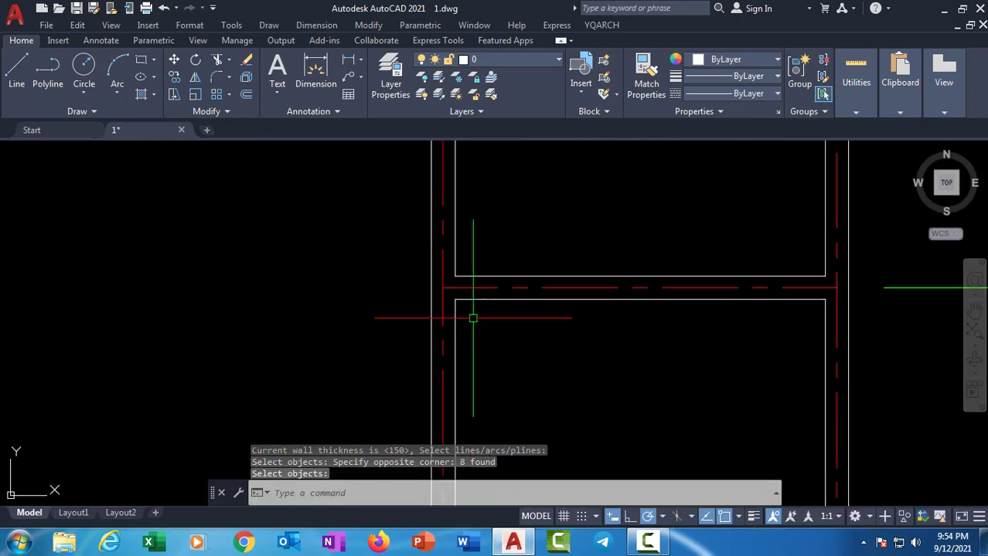
left_click(463, 276)
scroll(514, 303, "down", 4)
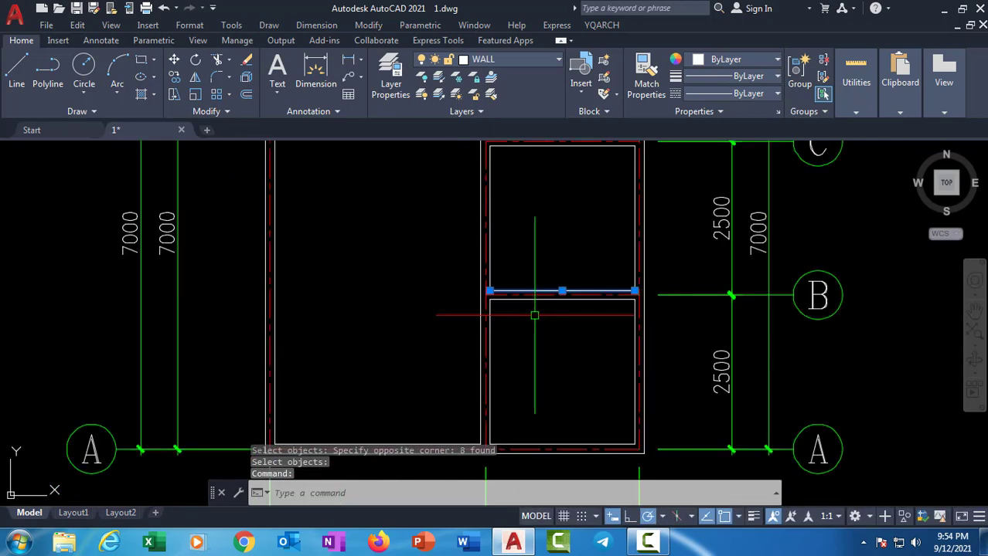
middle_click_drag(534, 315, 534, 346)
left_click(543, 56)
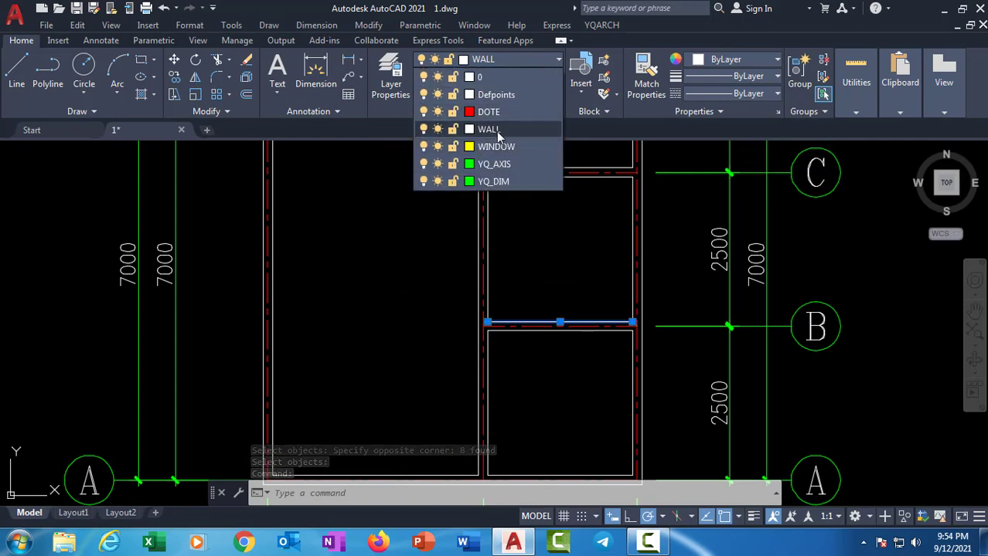
key("Escape")
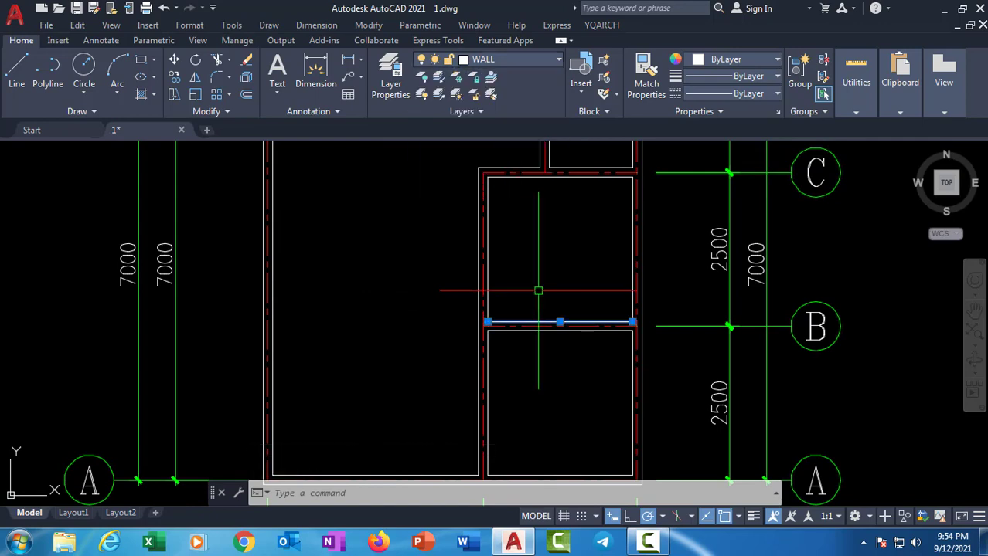
scroll(540, 294, "down", 4)
key("Escape")
middle_click_drag(541, 302, 479, 301)
scroll(464, 263, "up", 4)
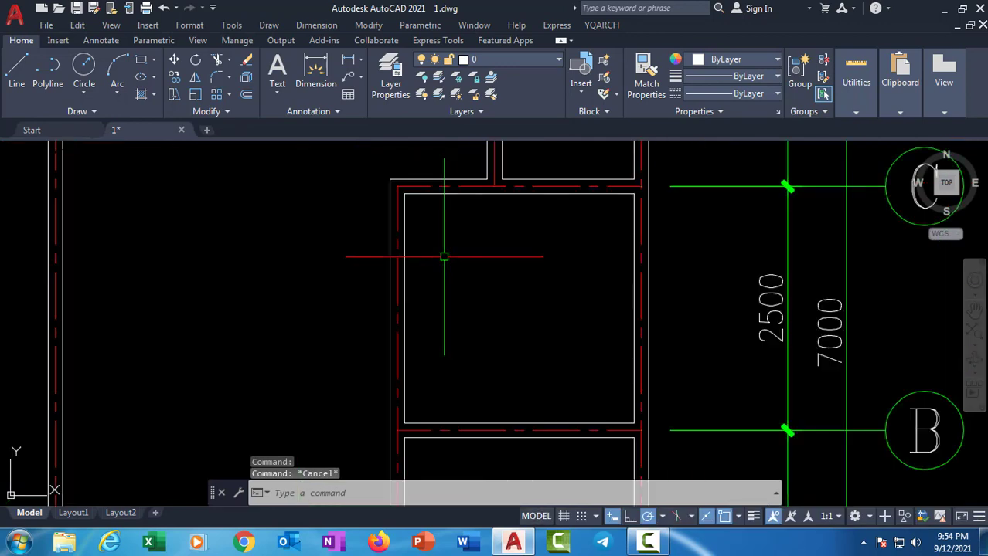
left_click(403, 226)
scroll(388, 238, "down", 4)
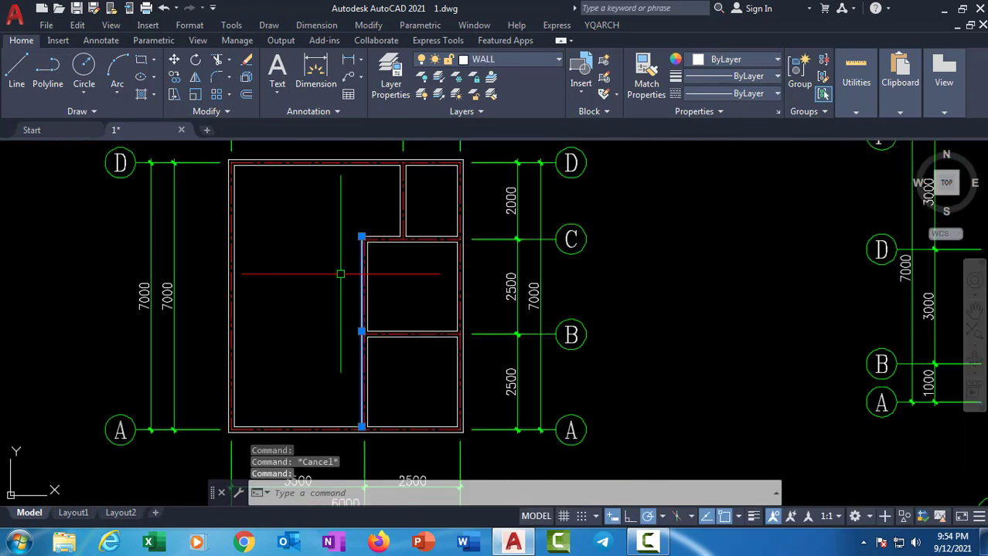
key("Escape")
middle_click_drag(340, 270, 440, 275)
scroll(424, 293, "down", 2)
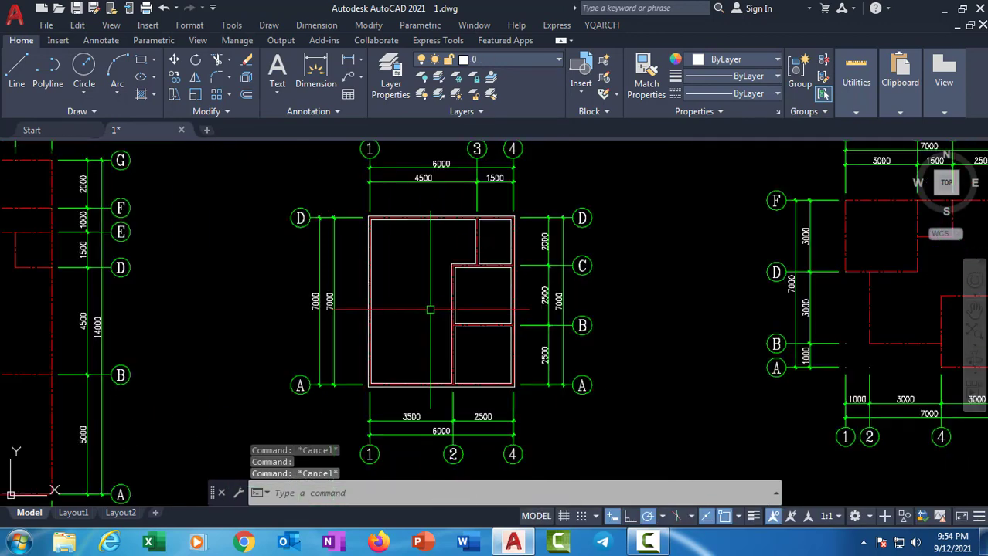
middle_click_drag(688, 315, 506, 309)
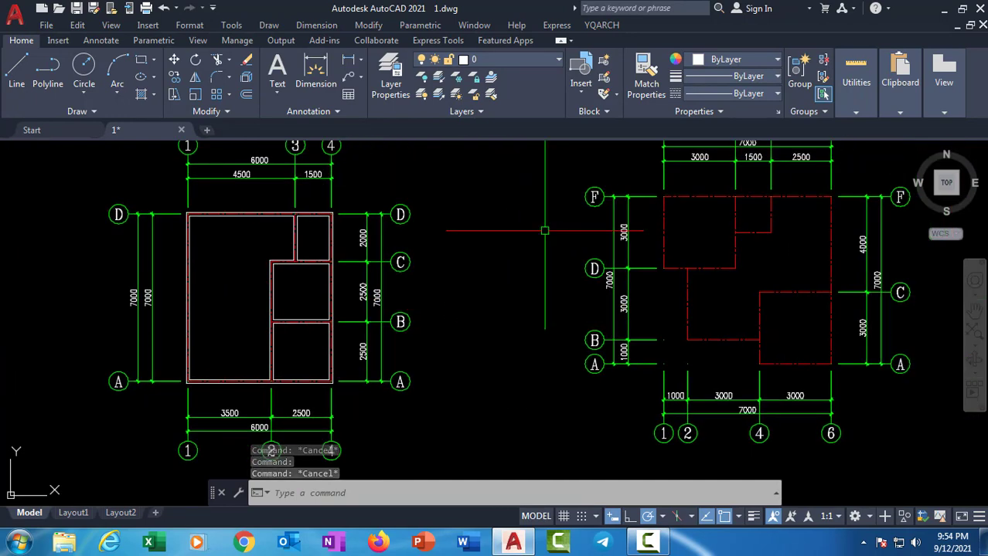
Step: Convert the right plan's axis lines into 150-thick double-line walls by window selection
left_click(603, 26)
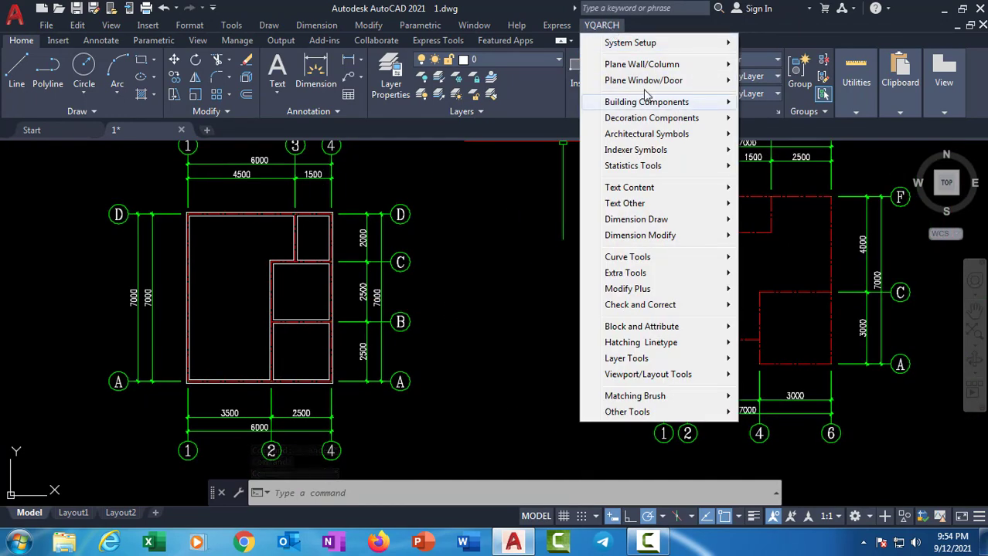
mouse_move(642, 64)
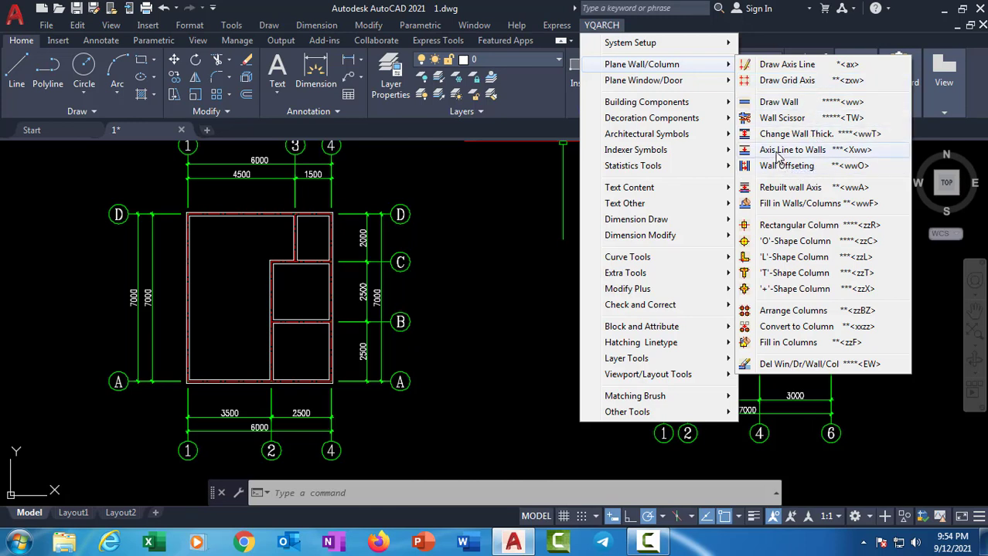
left_click(795, 151)
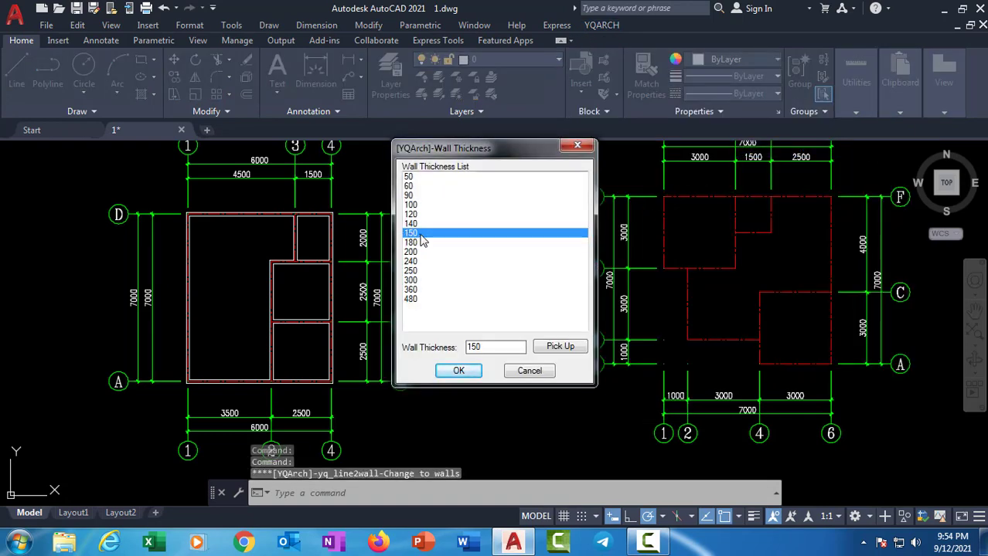
key("Return")
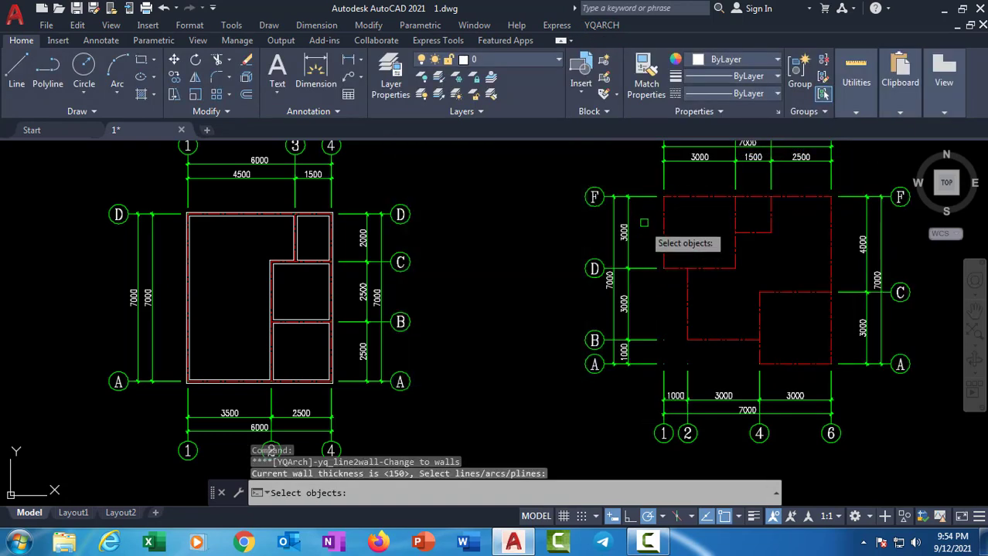
left_click(651, 181)
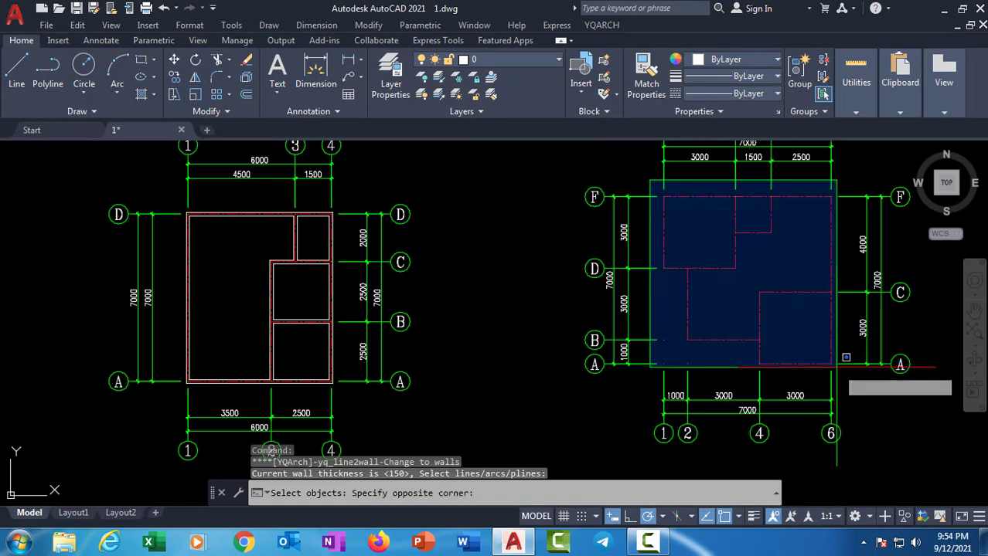
left_click(836, 368)
key("Return")
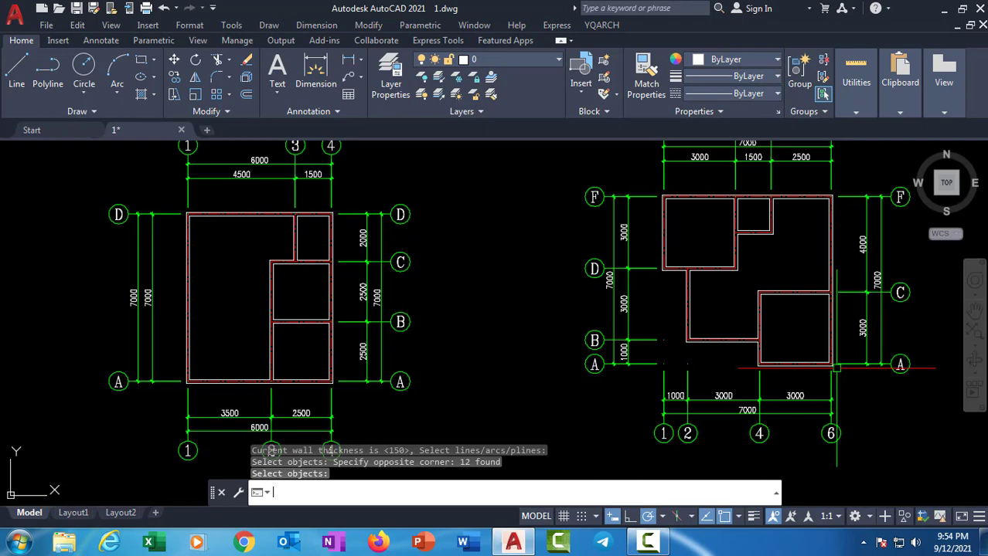
scroll(765, 398, "up", 2)
middle_click_drag(765, 398, 663, 440)
scroll(507, 332, "down", 6)
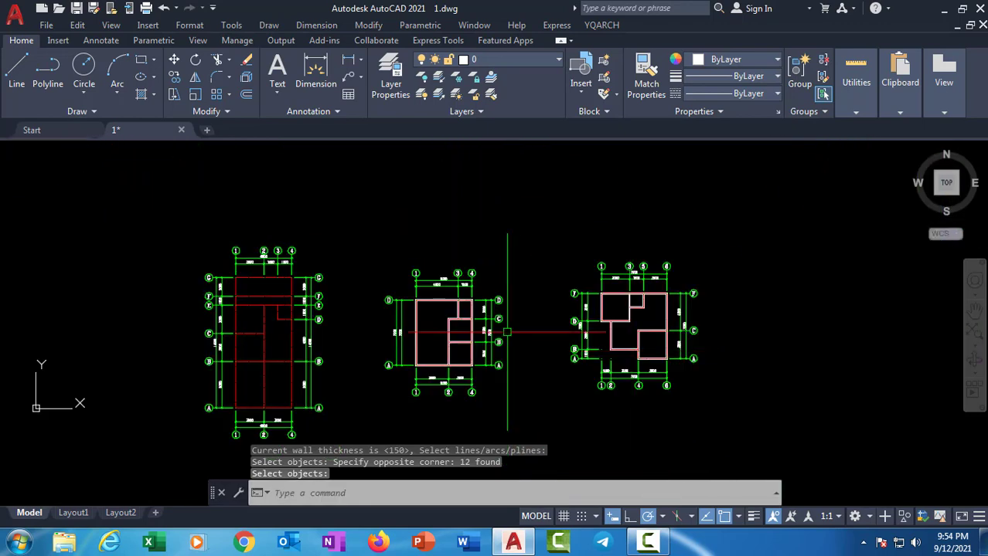
middle_click_drag(507, 332, 442, 264)
scroll(443, 264, "up", 4)
scroll(379, 232, "up", 1)
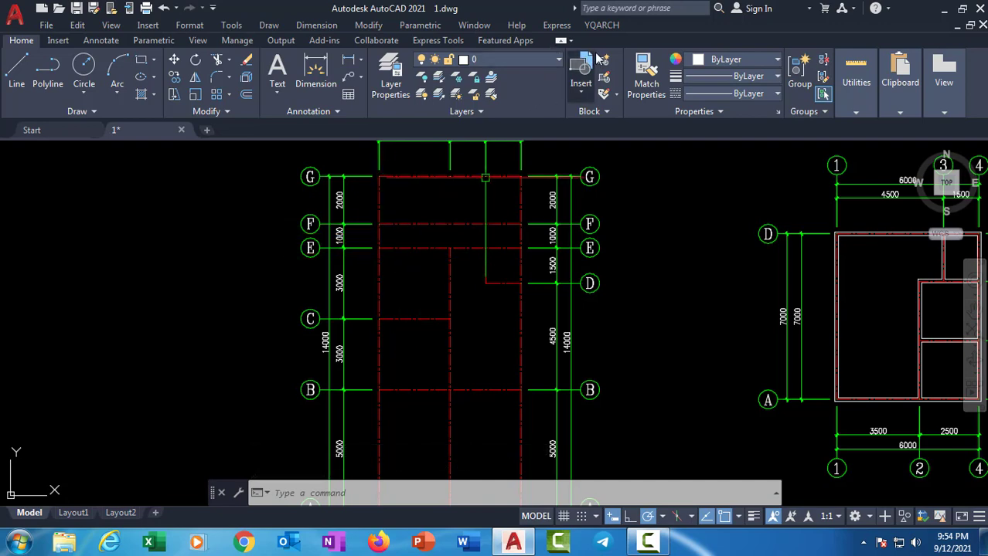
Step: Convert the left plan's 11 axis lines into 200-thick double-line walls
left_click(601, 25)
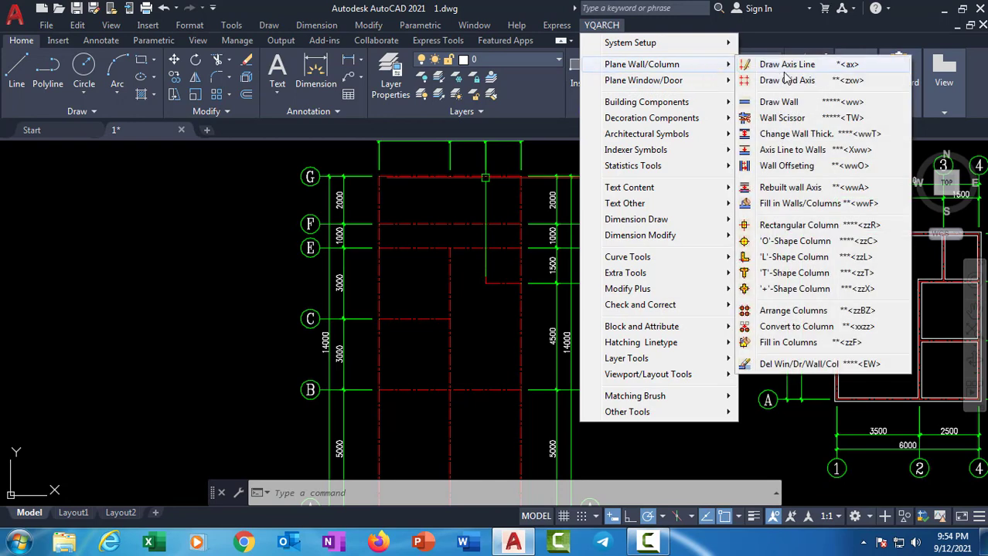
left_click(806, 152)
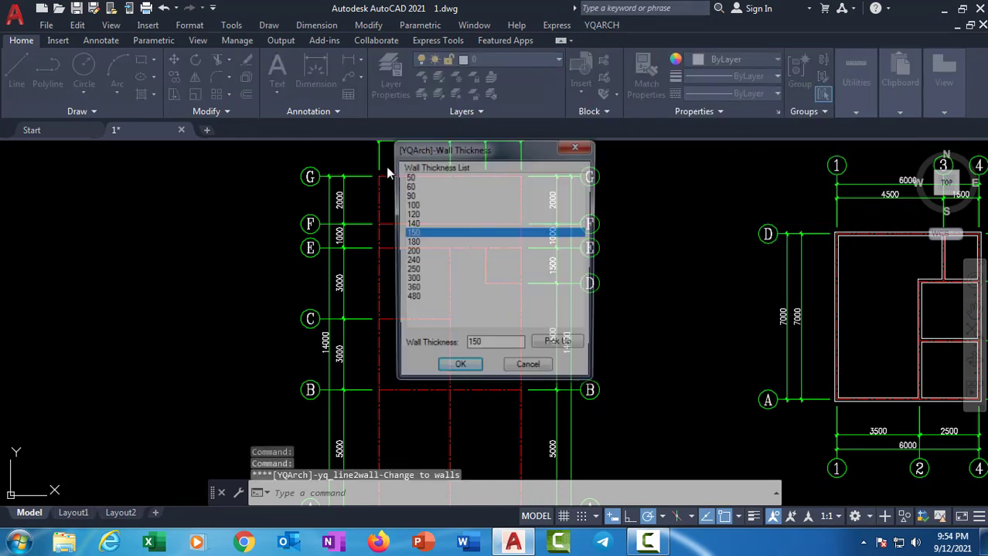
left_click(418, 254)
left_click(458, 370)
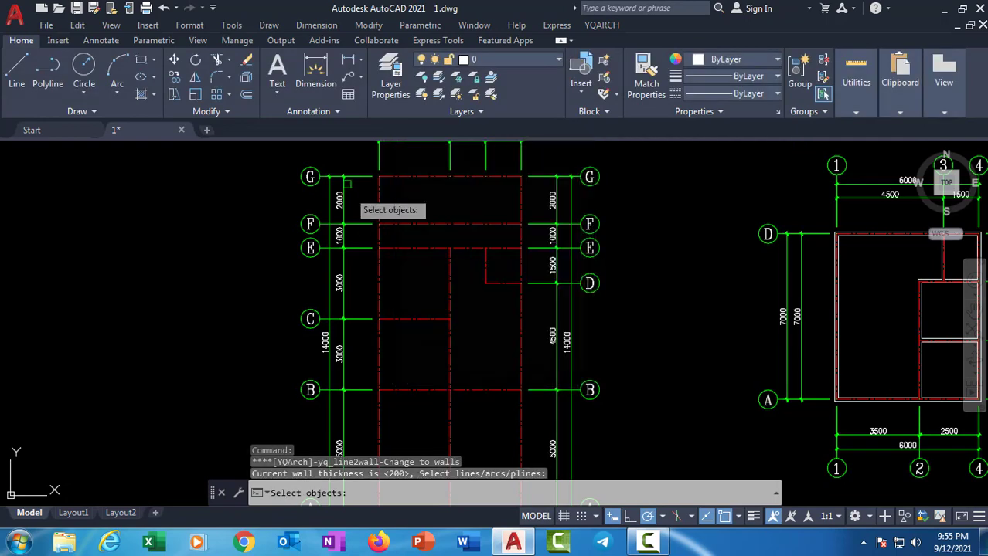
left_click(359, 202)
scroll(448, 177, "down", 2)
scroll(484, 309, "up", 2)
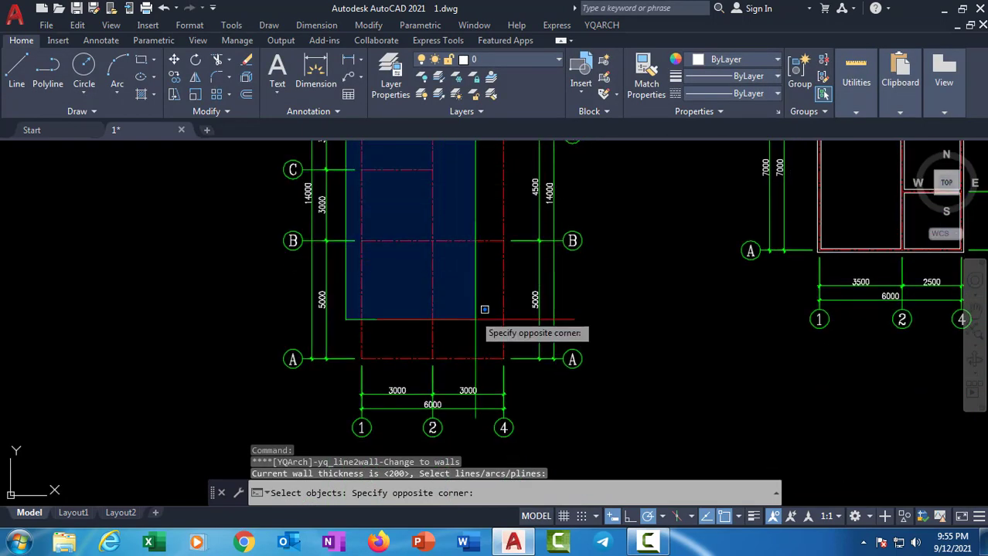
left_click(510, 364)
key("Return")
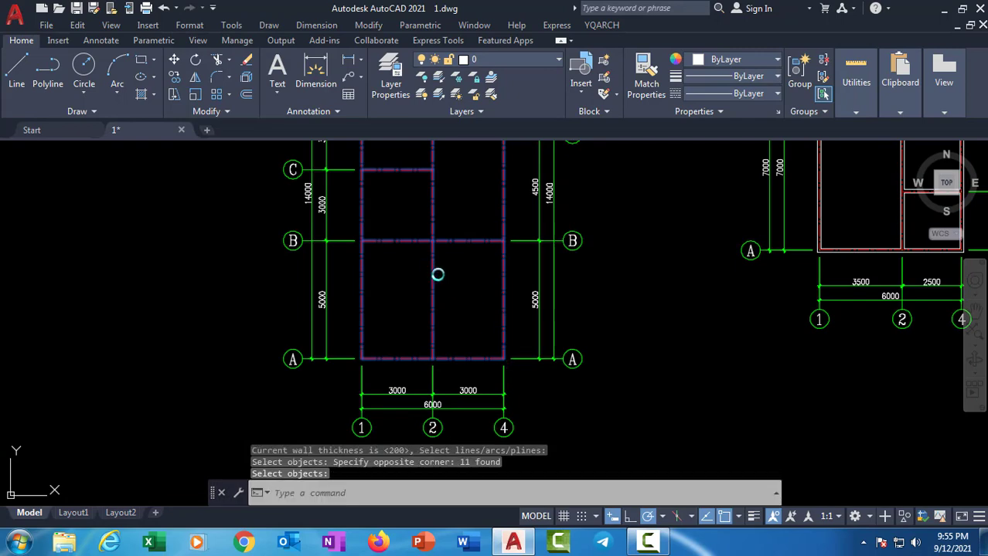
Step: Pan and zoom to look over the new walls and the neighbouring plan's lower rooms
middle_click_drag(438, 275, 298, 366)
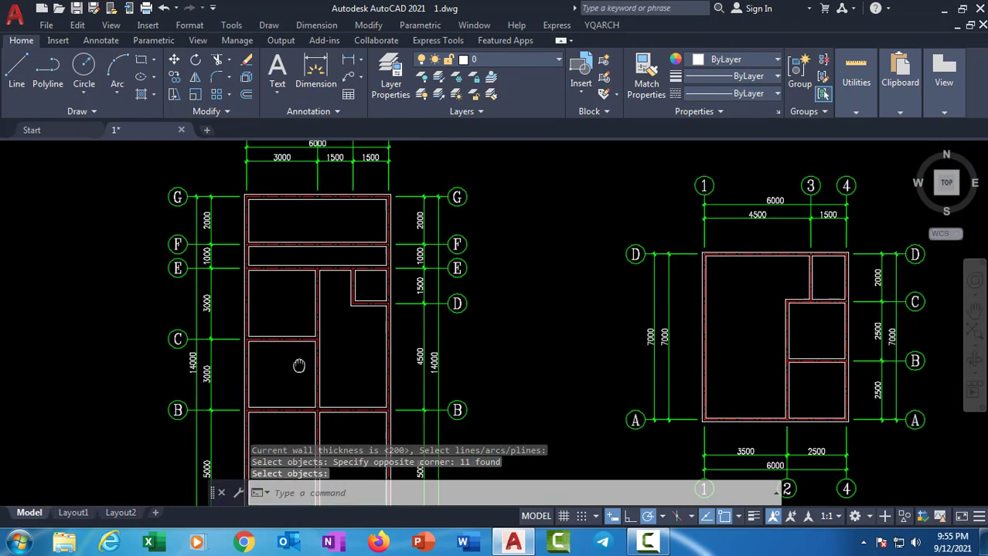
scroll(322, 291, "up", 3)
scroll(322, 292, "down", 3)
mouse_move(801, 286)
middle_mouse_down()
mouse_move(602, 286)
mouse_move(485, 252)
middle_mouse_up()
scroll(602, 286, "up", 2)
scroll(602, 286, "up", 2)
scroll(485, 251, "down", 3)
mouse_move(558, 269)
middle_mouse_down()
mouse_move(531, 236)
mouse_move(514, 260)
mouse_move(450, 293)
mouse_move(421, 230)
middle_mouse_up()
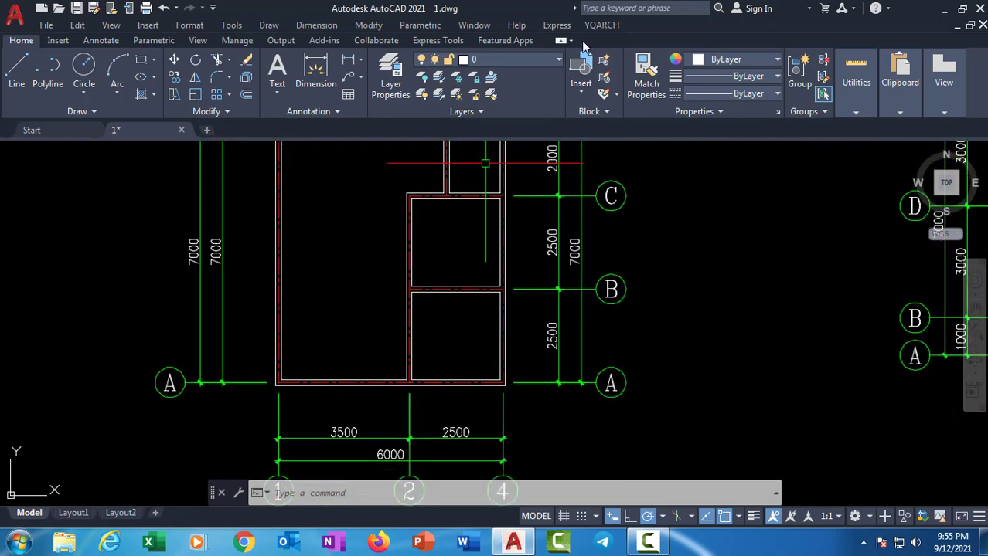
Step: Draw a new interior wall in the middle plan from the top wall down to grid C
left_click(602, 25)
mouse_move(642, 64)
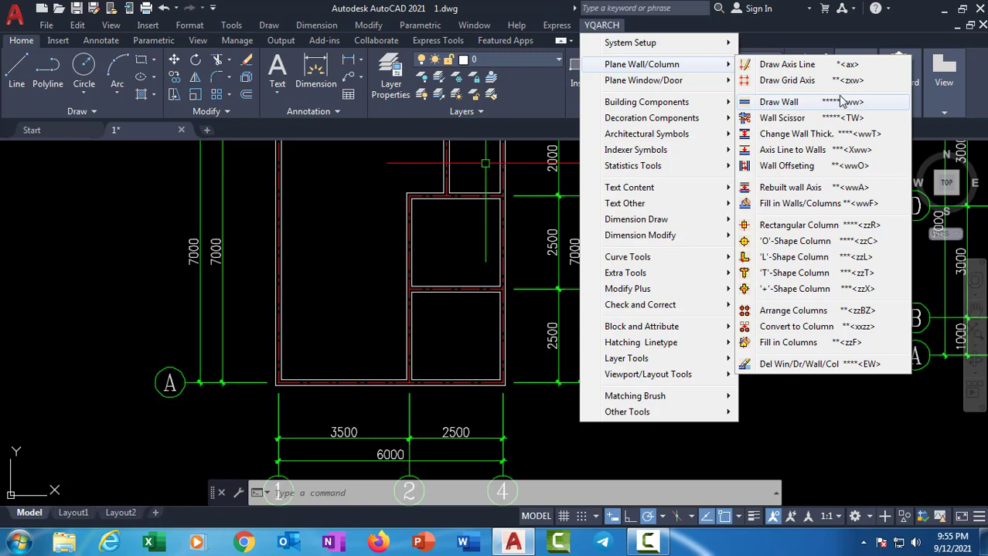
left_click(781, 103)
middle_click_drag(350, 147, 402, 259)
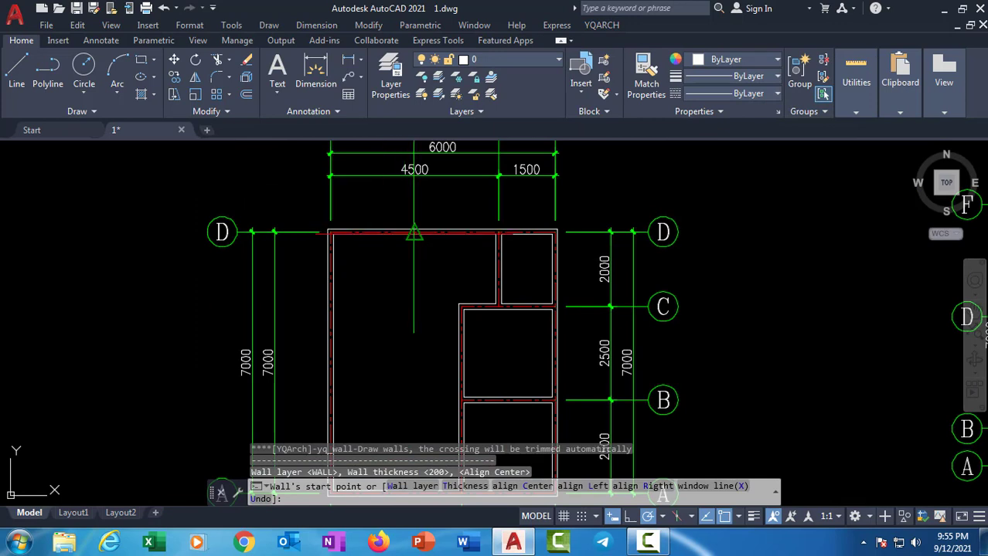
left_click(415, 233)
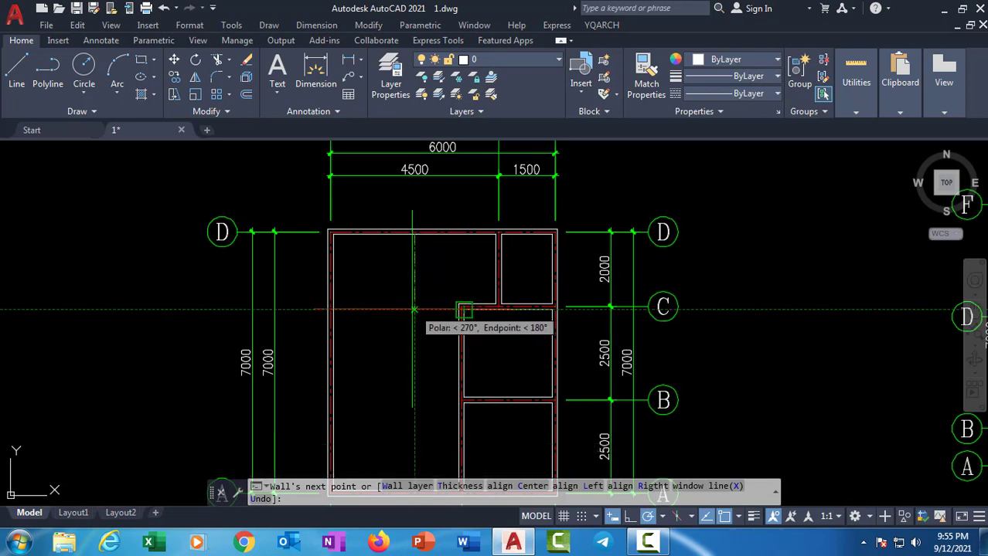
left_click(414, 310)
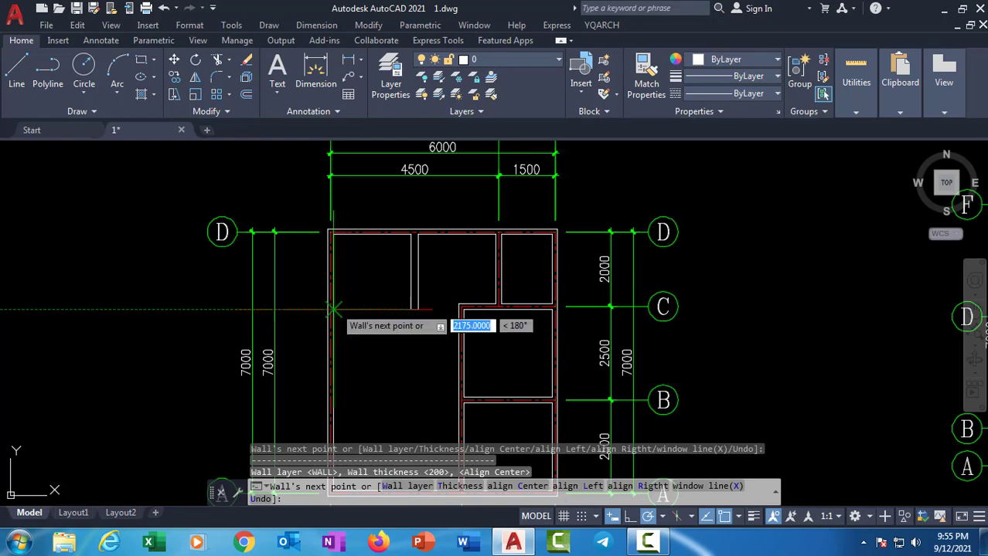
scroll(376, 303, "up", 4)
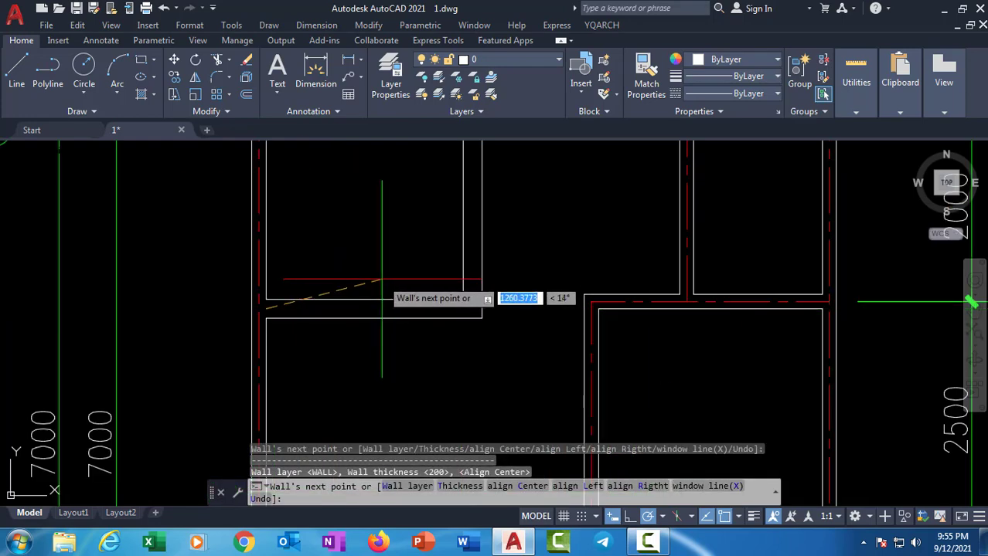
key("Return")
Step: Select the new wall's lines to check them, then clear the selection
scroll(376, 303, "down", 5)
scroll(415, 242, "up", 2)
scroll(415, 243, "up", 2)
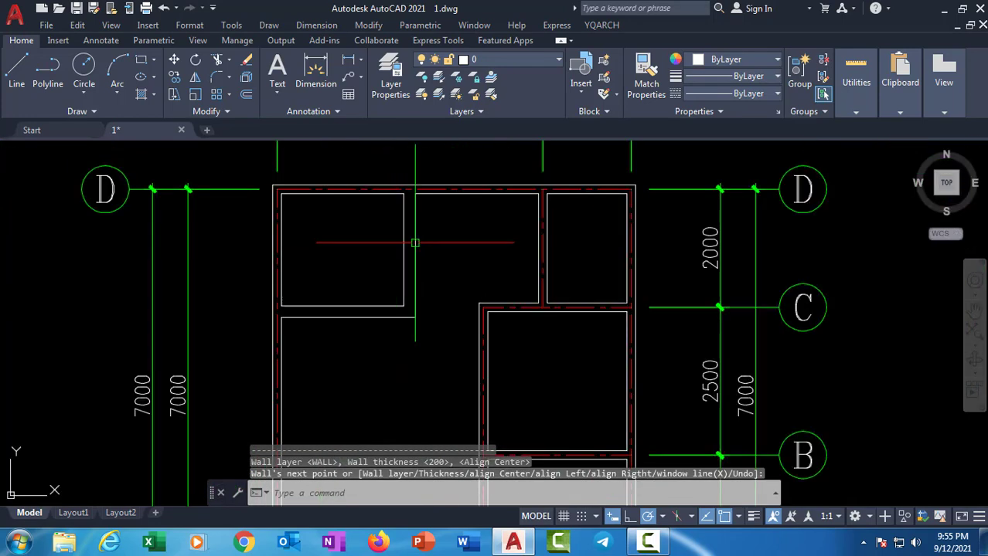
left_click(406, 216)
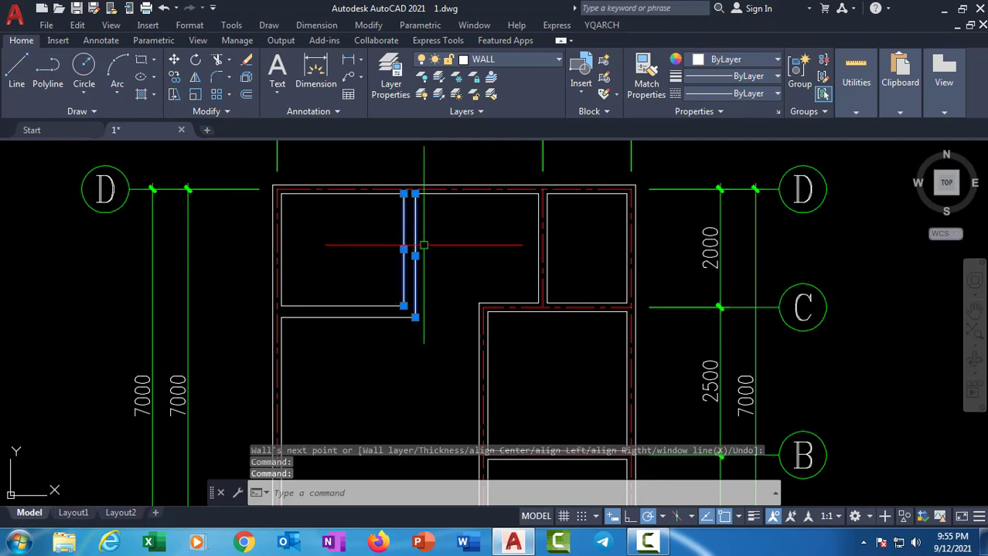
key("Escape")
left_click(406, 306)
key("Escape")
Step: Zoom out and centre the right-hand floor plan with walls between grids F and A
scroll(399, 247, "down", 4)
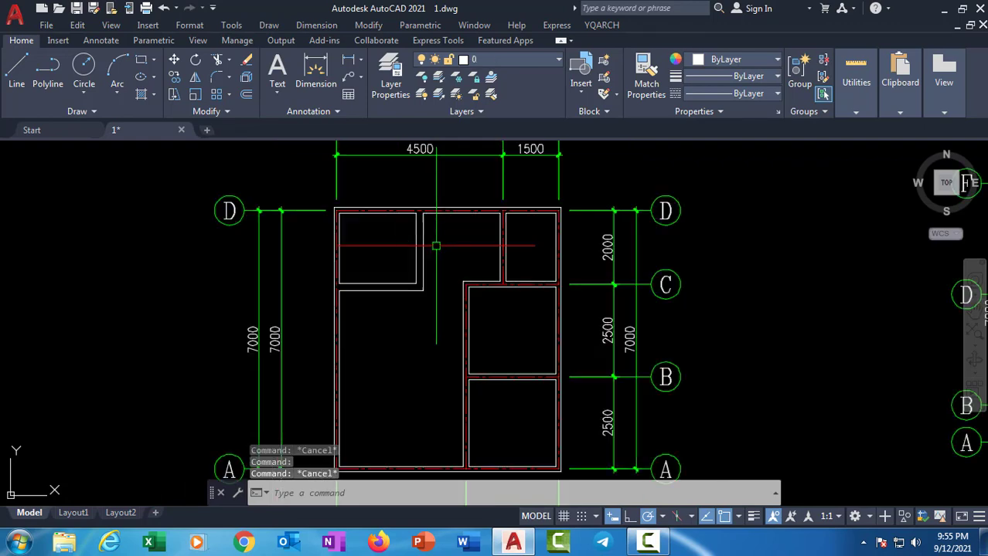
mouse_move(407, 236)
middle_mouse_down()
mouse_move(469, 201)
mouse_move(360, 168)
mouse_move(289, 232)
mouse_move(504, 252)
mouse_move(657, 243)
mouse_move(359, 248)
middle_mouse_up()
scroll(469, 201, "up", 3)
scroll(288, 207, "down", 3)
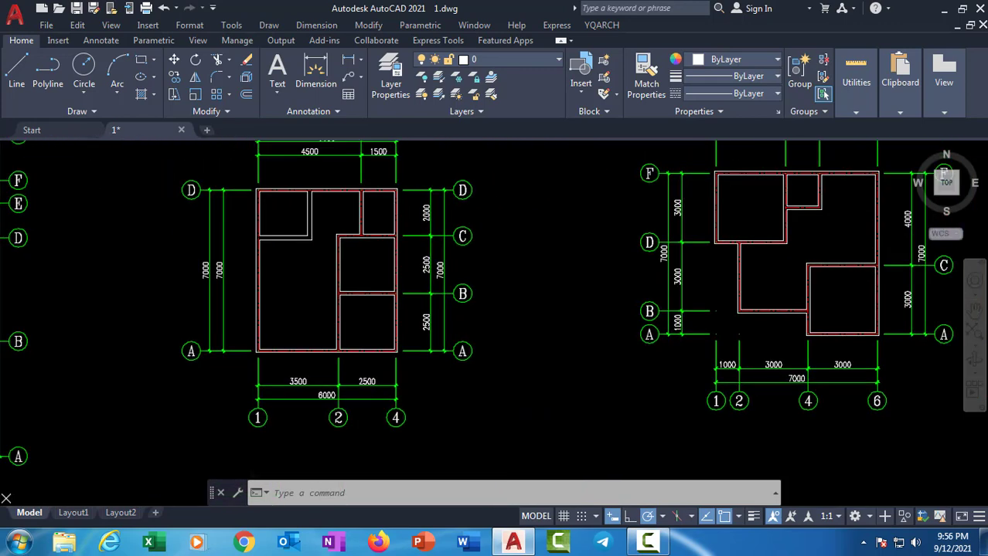
scroll(694, 248, "up", 3)
scroll(694, 247, "down", 1)
middle_click_drag(600, 299, 544, 249)
scroll(545, 248, "up", 1)
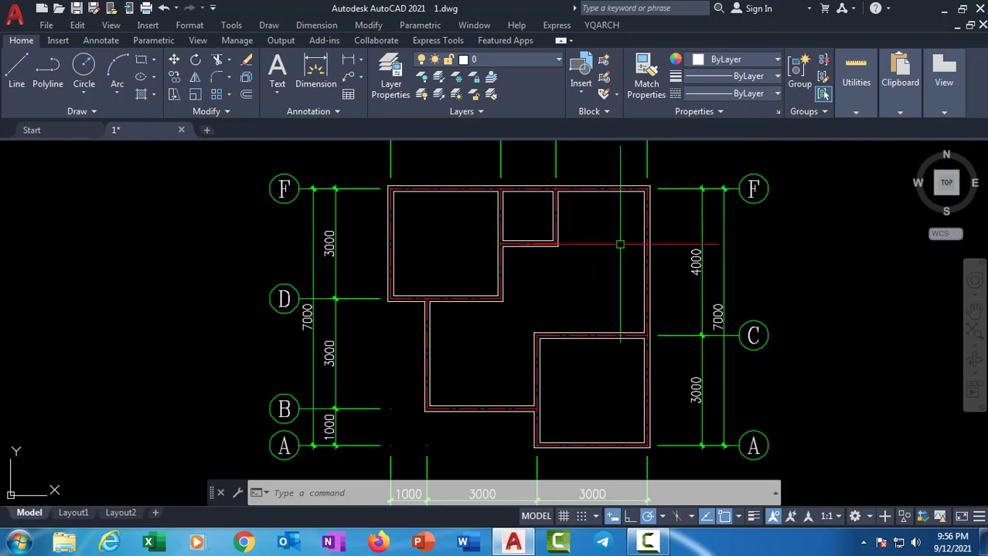
left_click(602, 26)
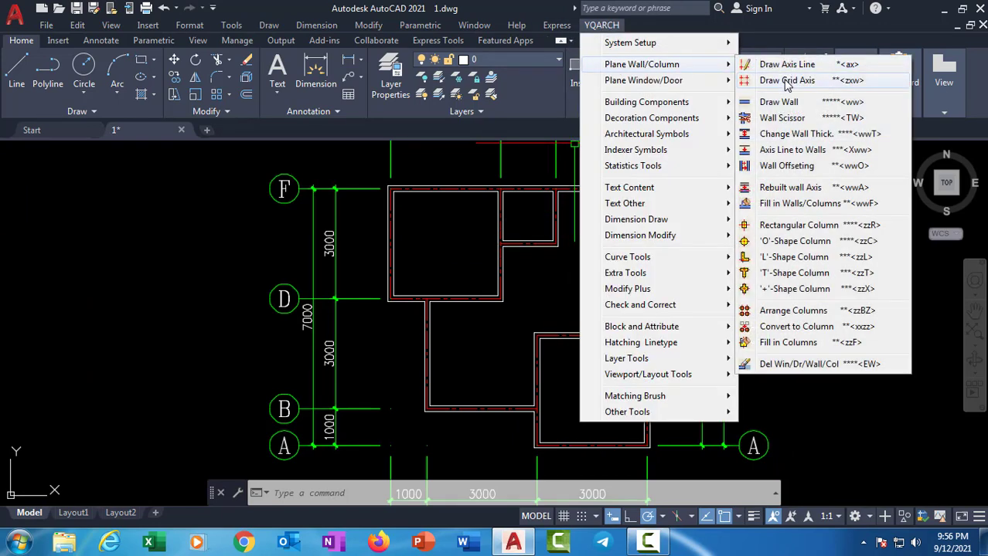
left_click(786, 107)
scroll(531, 256, "up", 5)
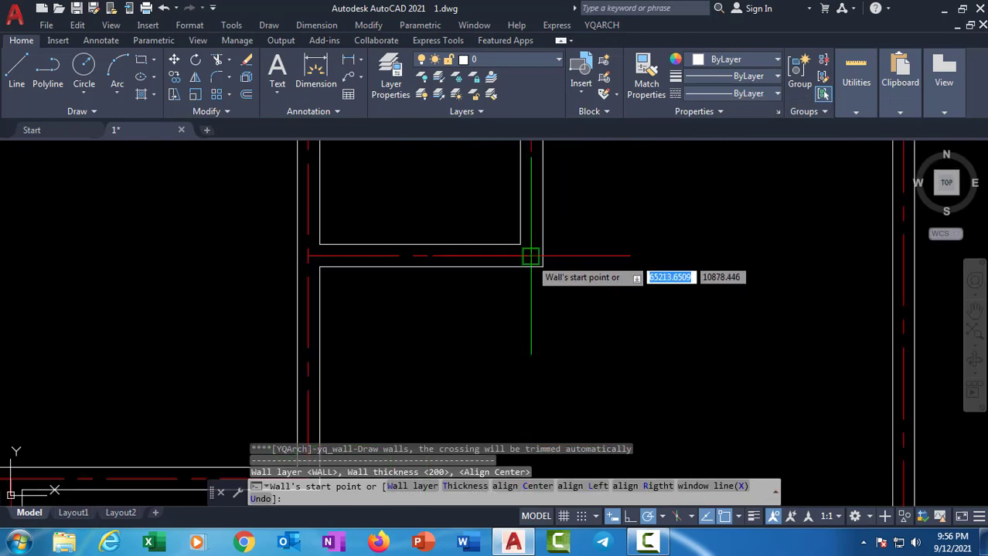
left_click(530, 256)
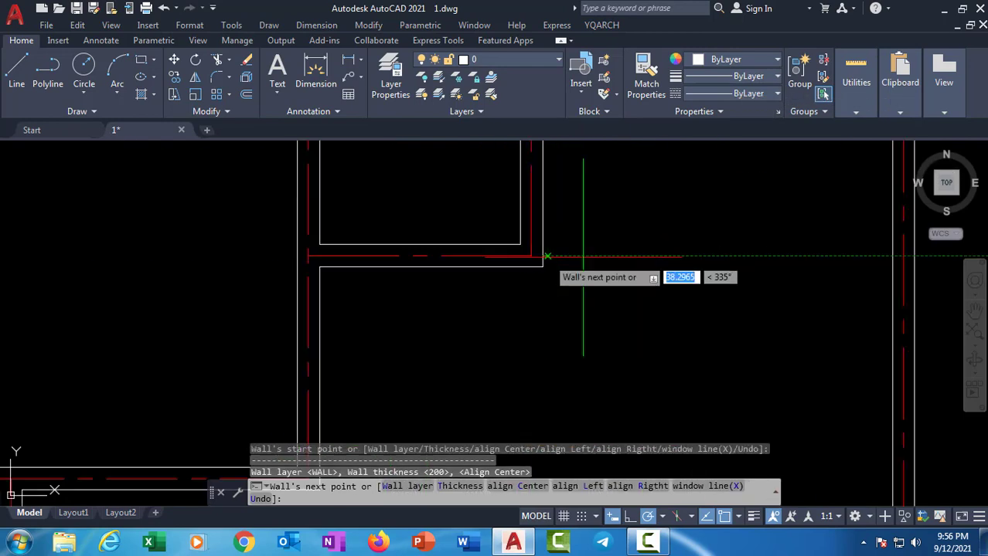
scroll(673, 256, "down", 2)
scroll(696, 258, "down", 1)
type("1500")
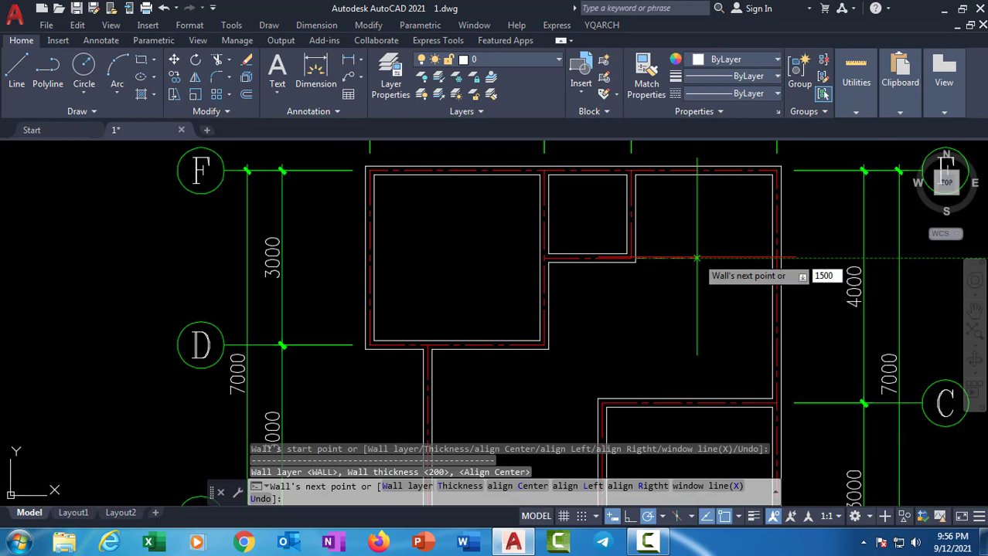
key("Return")
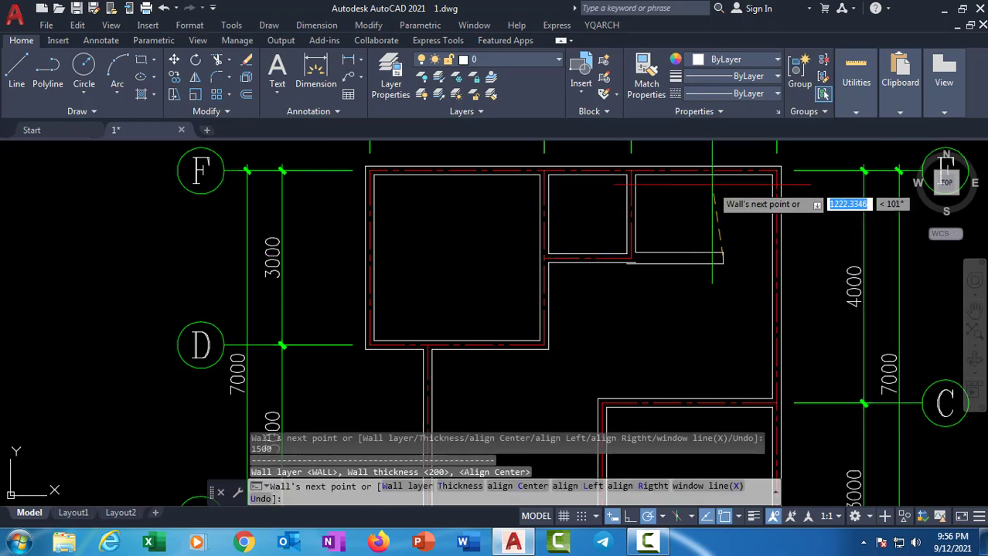
left_click(722, 180)
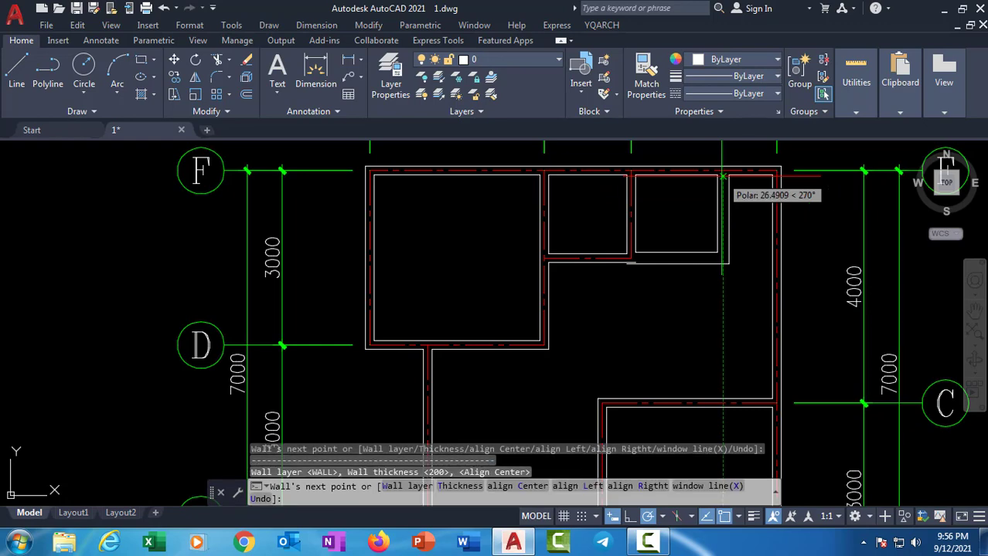
key("Return")
scroll(680, 224, "up", 2)
scroll(611, 267, "up", 1)
scroll(556, 280, "up", 2)
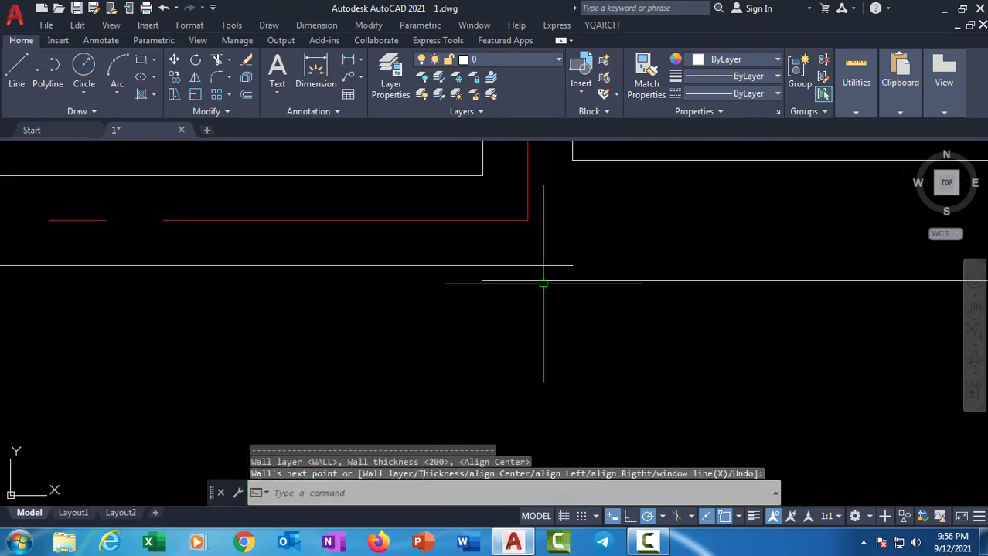
left_click(535, 264)
scroll(557, 266, "down", 3)
left_click(650, 270)
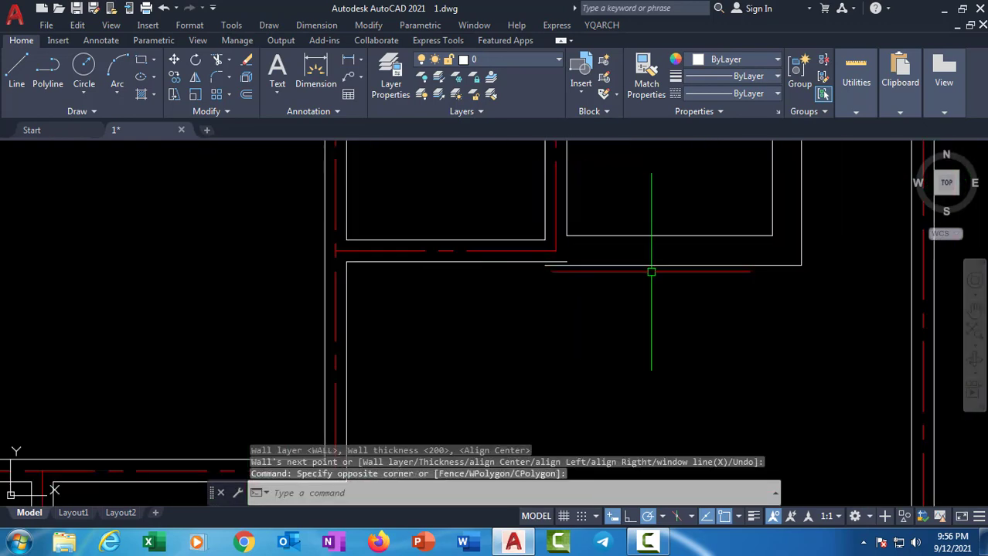
left_click(684, 286)
left_click(672, 221)
scroll(685, 232, "up", 4)
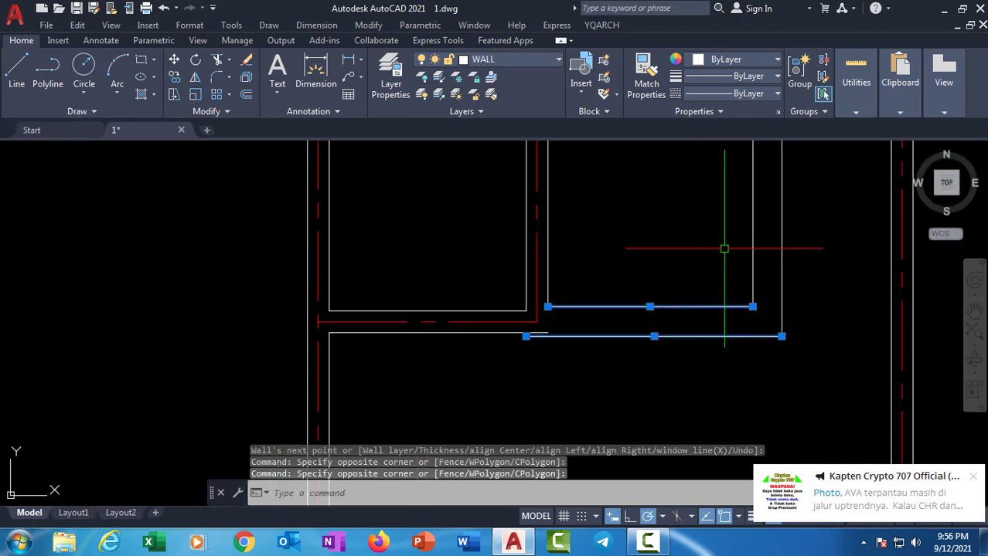
left_click(801, 285)
left_click(720, 239)
scroll(719, 239, "down", 2)
scroll(700, 269, "down", 2)
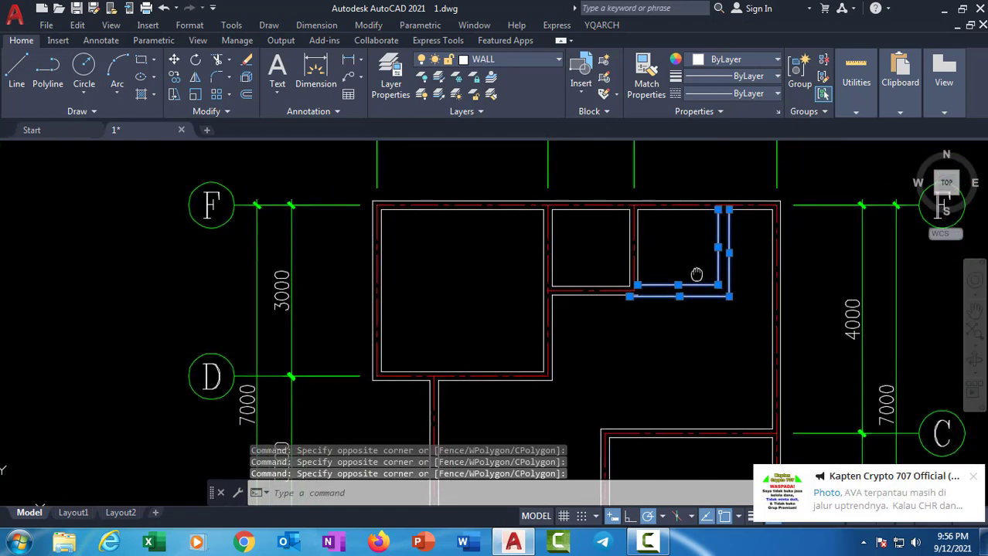
scroll(697, 269, "up", 2)
scroll(613, 303, "up", 2)
scroll(613, 304, "up", 1)
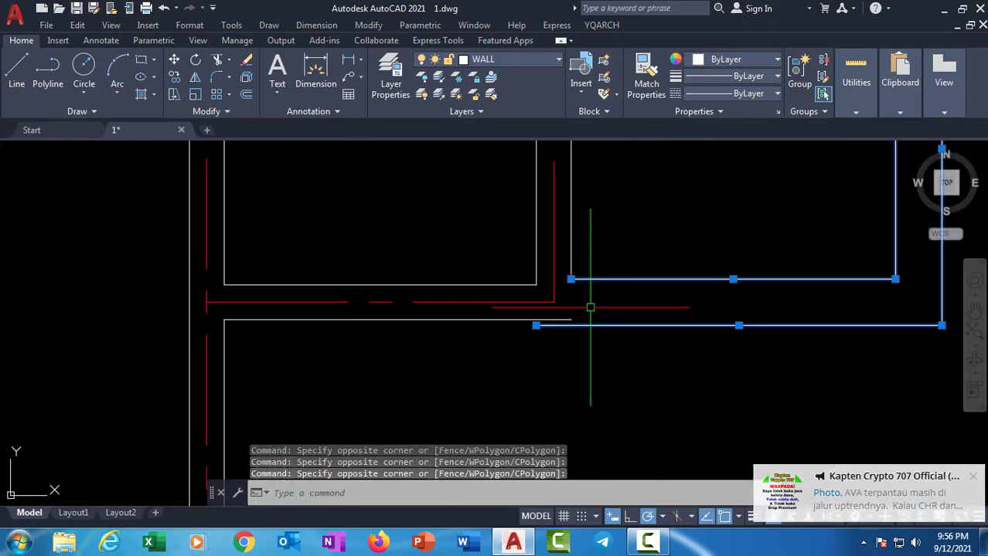
scroll(618, 306, "down", 3)
type("e")
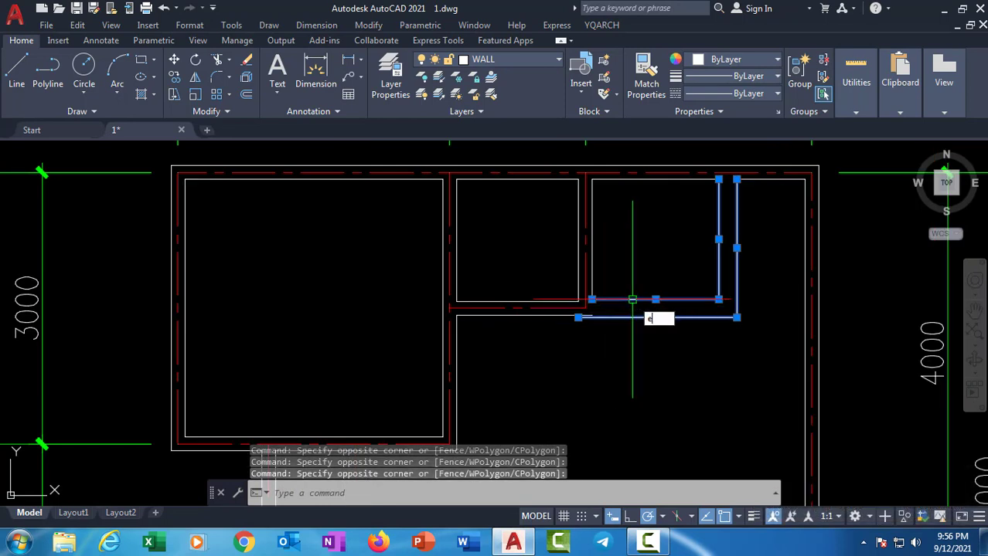
key("Return")
key("ctrl+z")
key("ctrl+z")
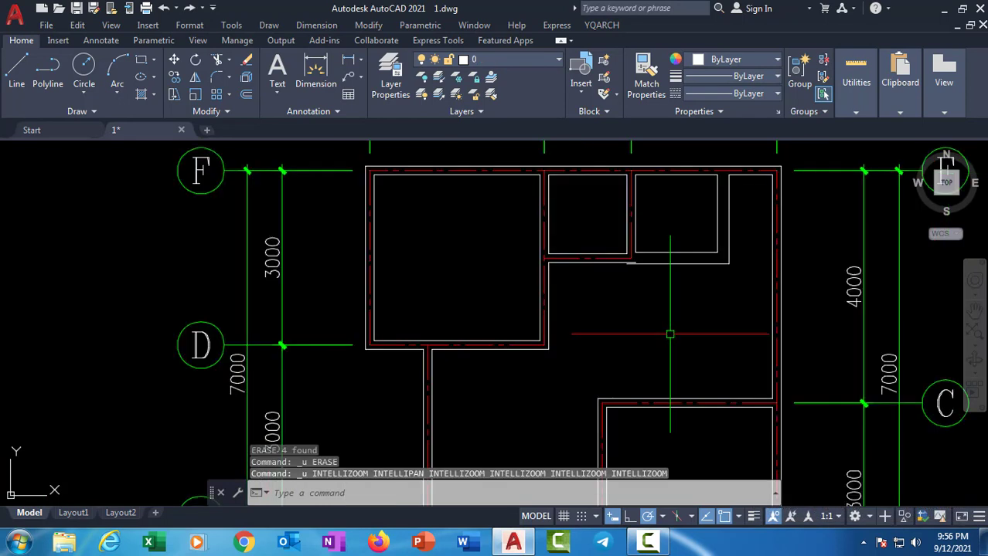
key("ctrl+z")
key("ctrl+z")
key("ctrl+z")
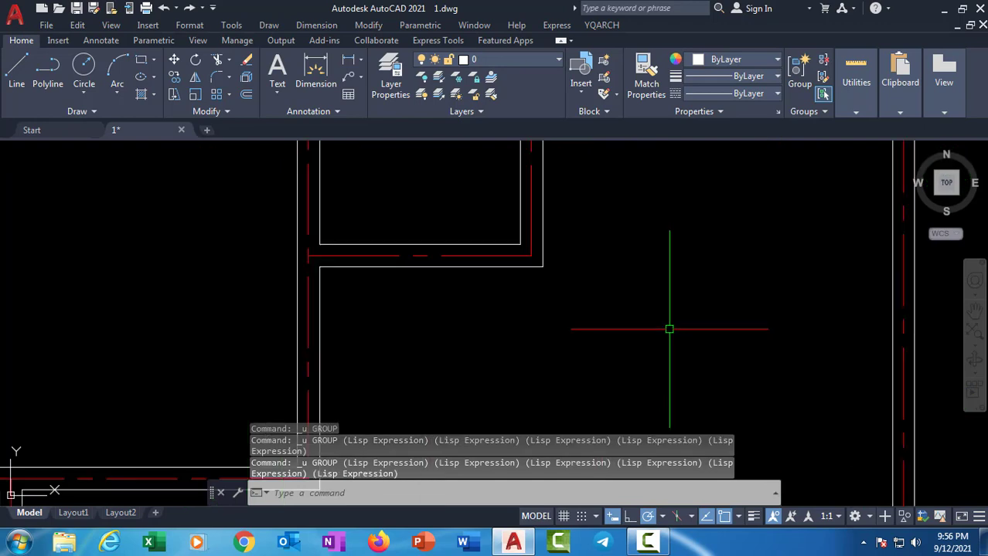
key("ctrl+z")
scroll(721, 242, "down", 3)
scroll(721, 241, "down", 2)
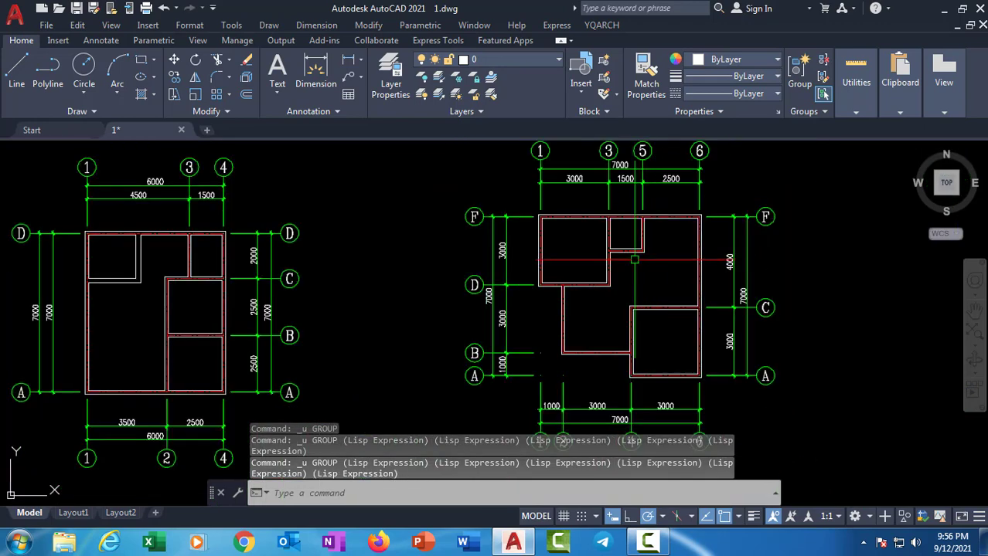
middle_click_drag(668, 248, 719, 240)
scroll(263, 218, "up", 2)
Step: Start YQArch's wall offset on the right plan with a 1500 offset distance
middle_click_drag(263, 218, 352, 223)
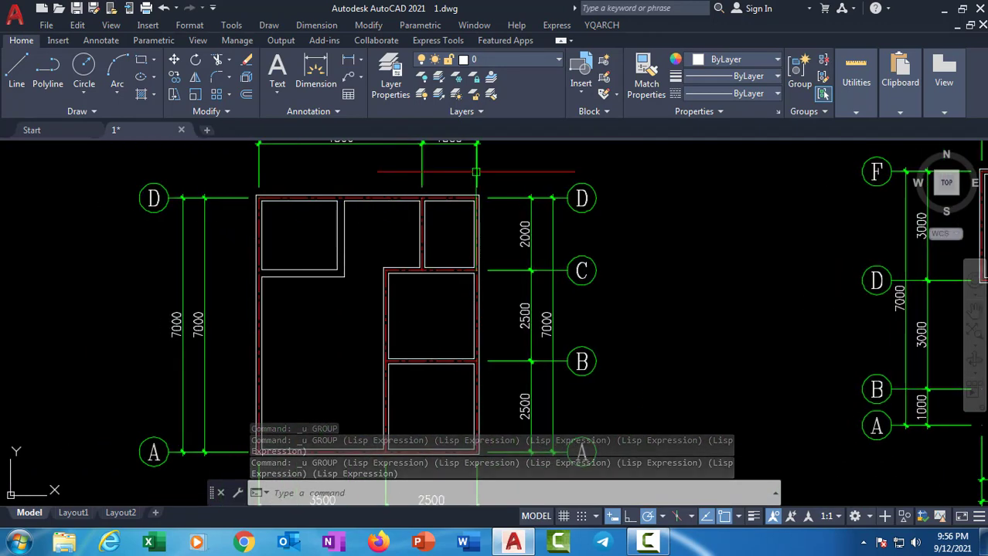
left_click(602, 26)
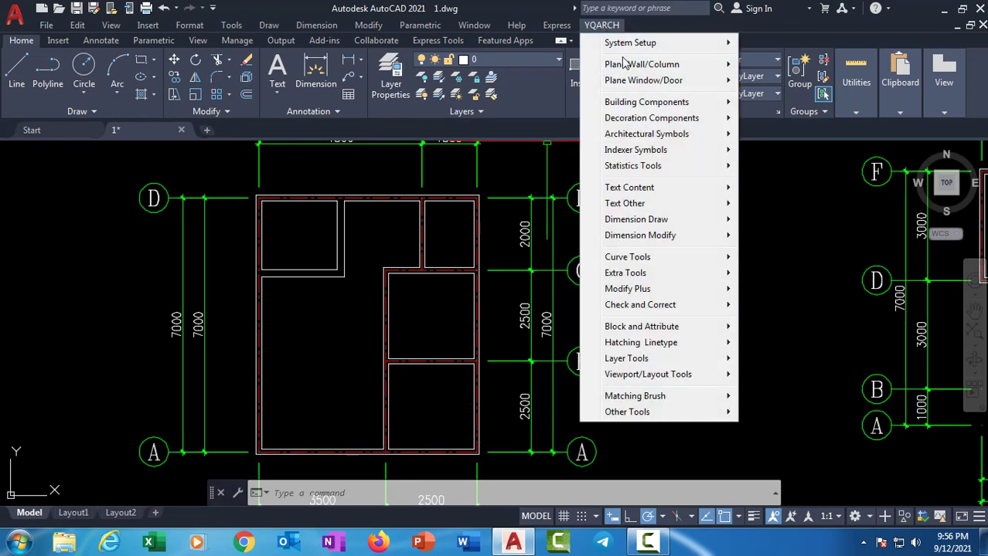
mouse_move(641, 64)
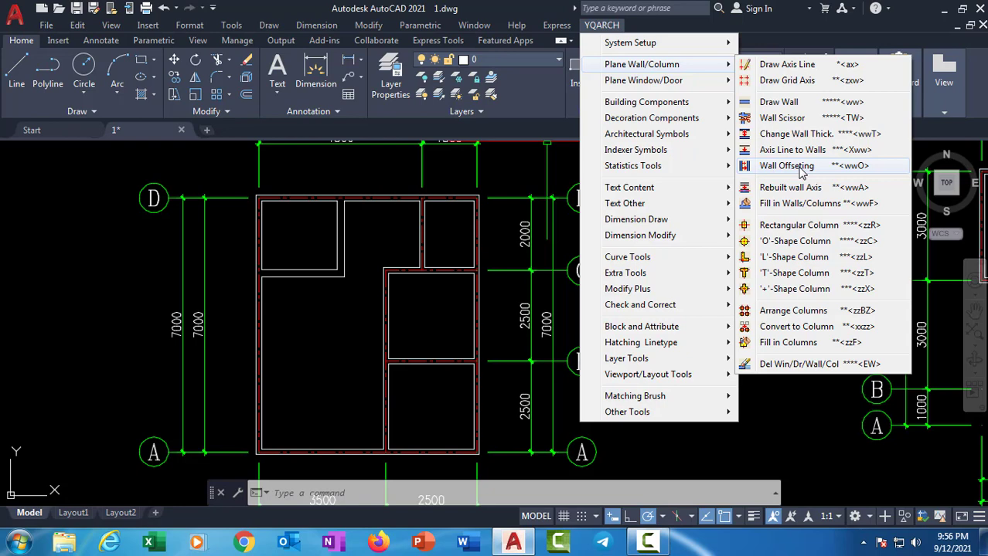
left_click(802, 172)
scroll(862, 213, "down", 2)
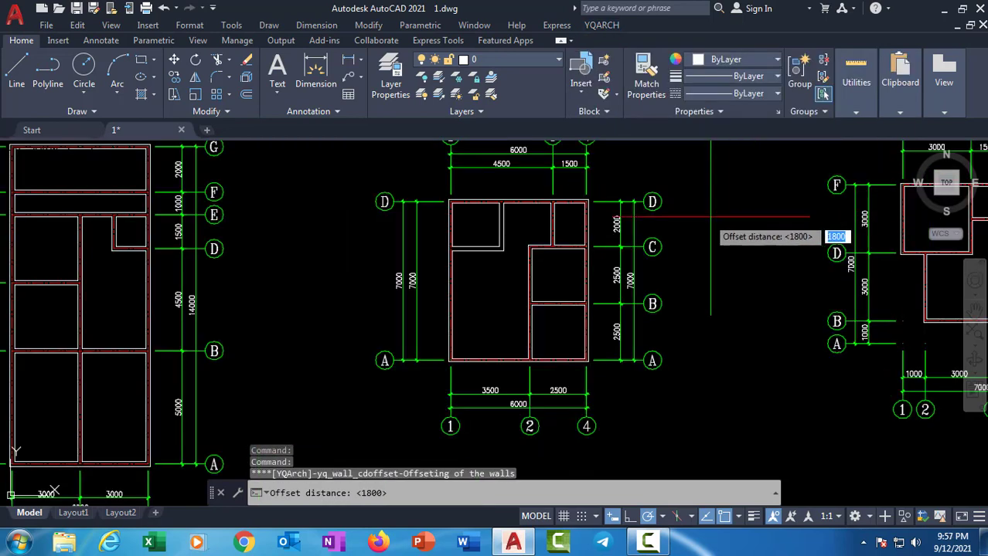
middle_click_drag(516, 309, 208, 310)
scroll(719, 184, "up", 3)
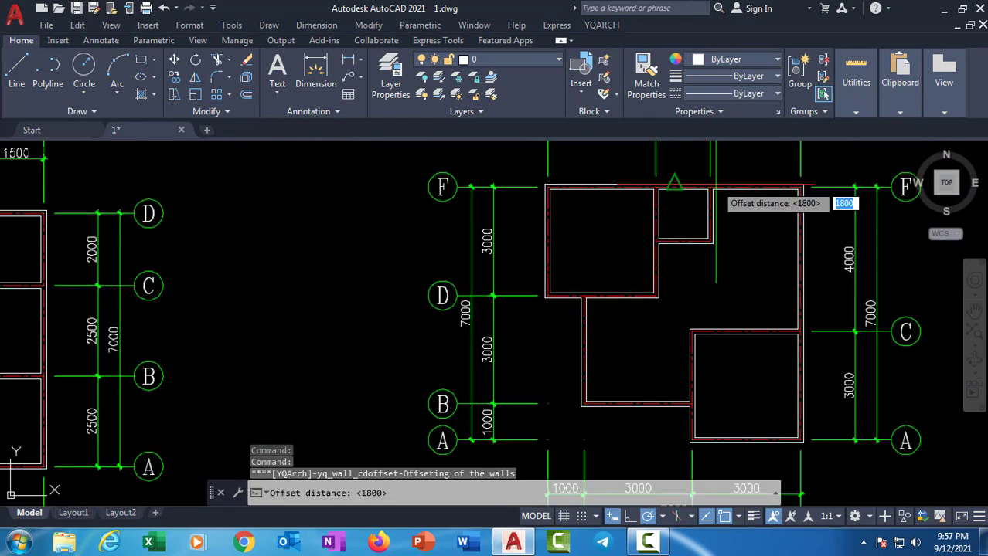
scroll(773, 216, "up", 3)
type("1500")
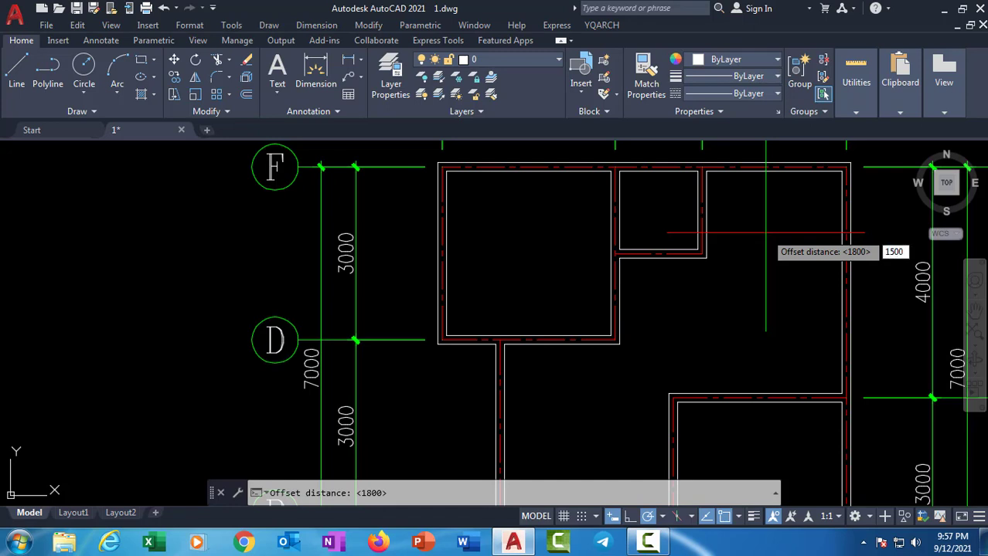
key("Return")
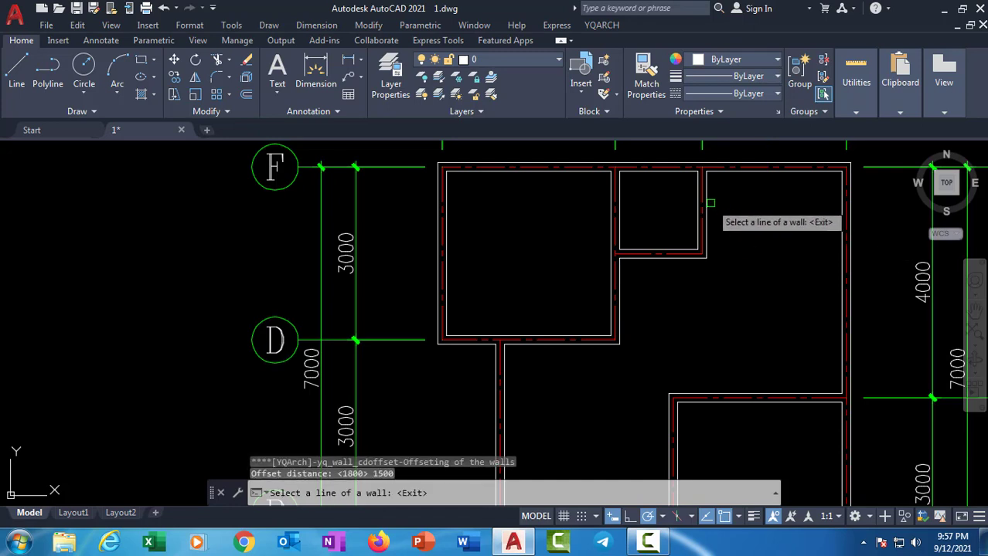
Step: Offset the small room's right wall 1500 to the right, attempt another offset, undo it, and exit
left_click(702, 205)
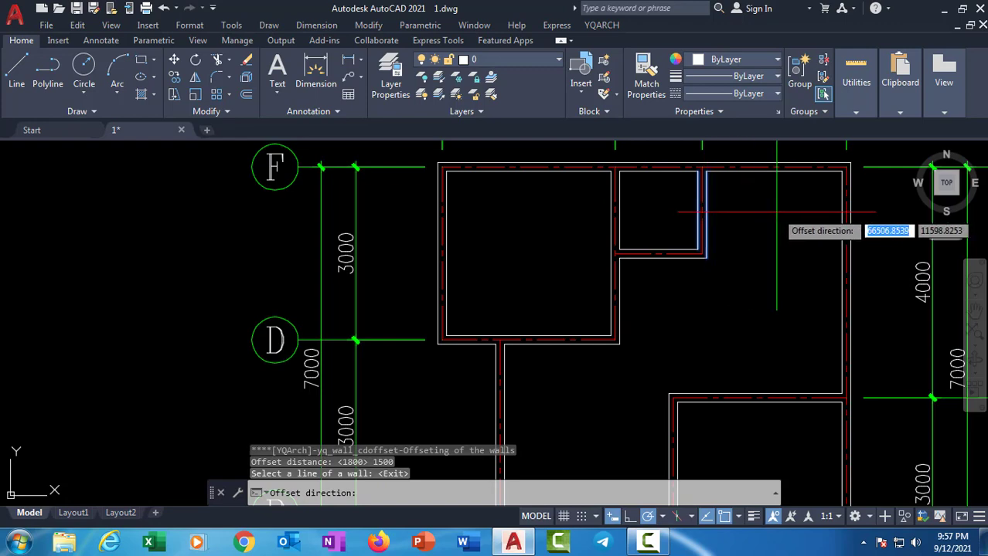
left_click(776, 211)
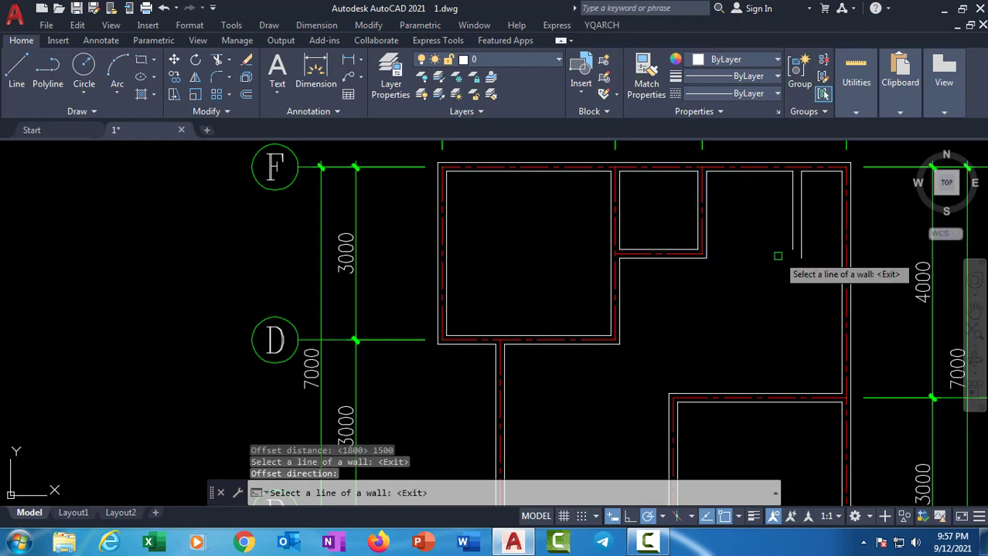
scroll(779, 254, "up", 2)
middle_click_drag(778, 253, 745, 335)
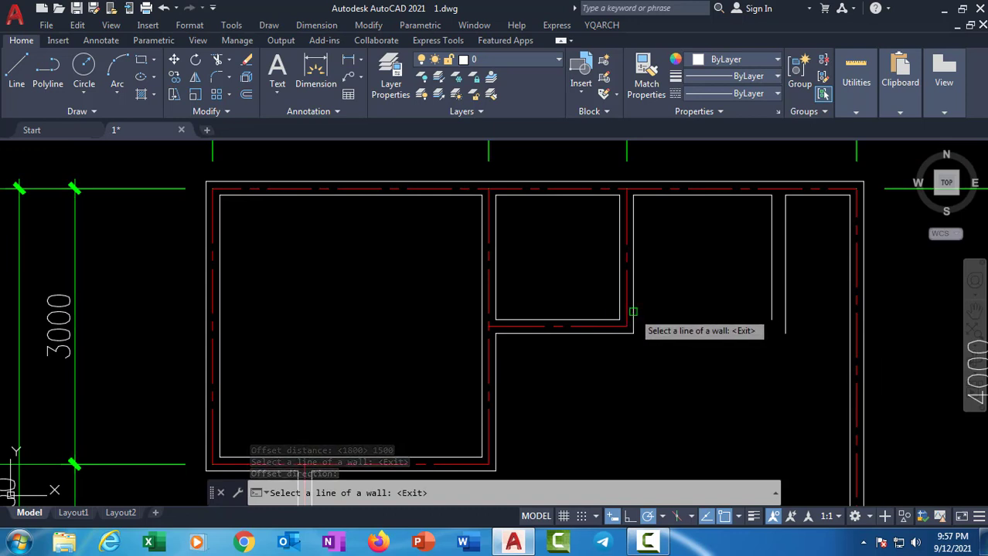
left_click(707, 193)
left_click(707, 309)
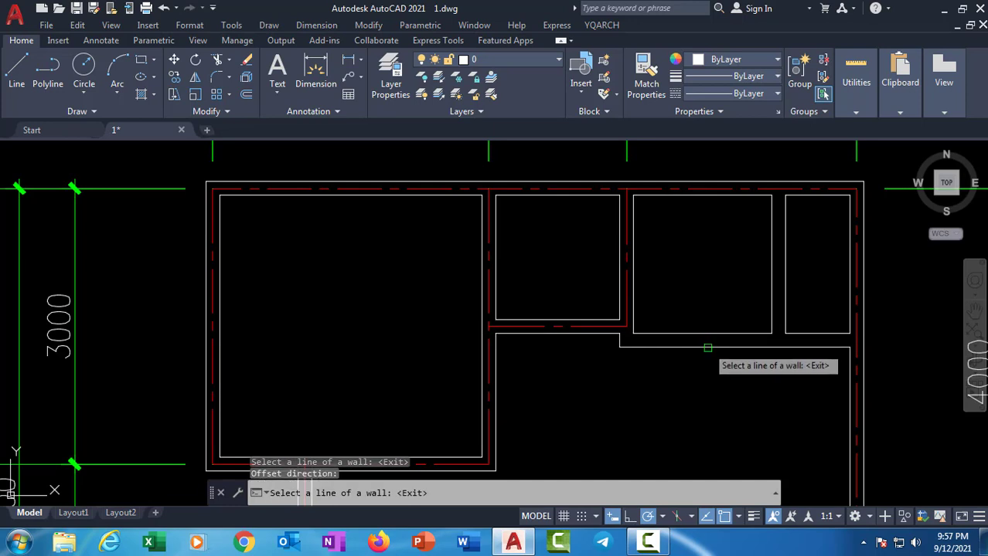
key("ctrl+z")
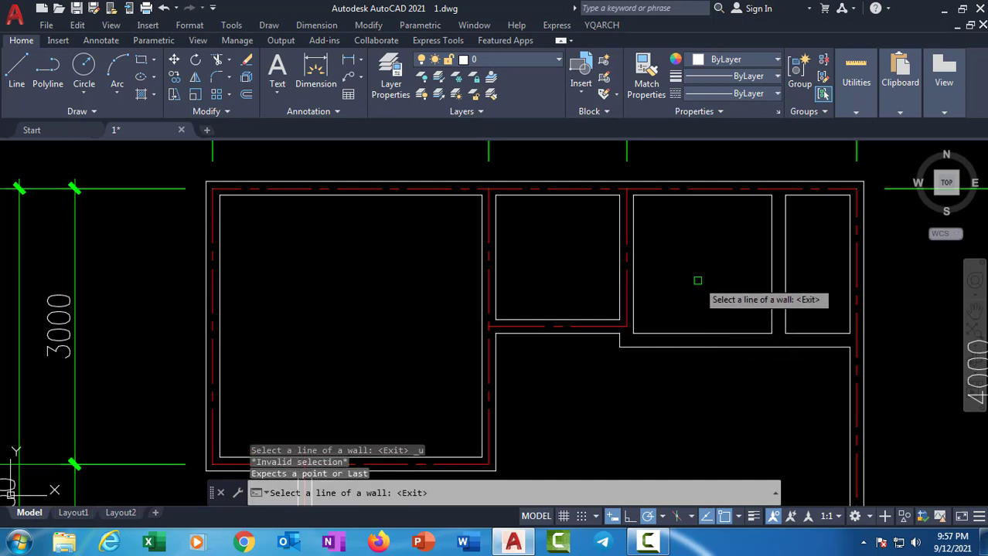
key("Return")
Step: Zoom onto the right plan's upper rooms and show YQArch's Del Win/Dr/Wall/Col command
scroll(773, 287, "down", 2)
scroll(708, 274, "up", 2)
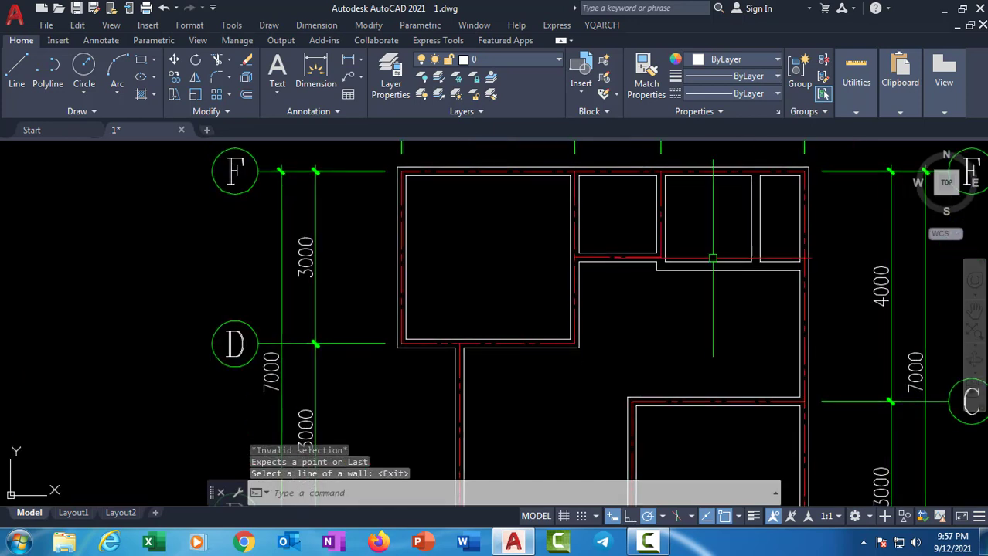
scroll(707, 273, "up", 2)
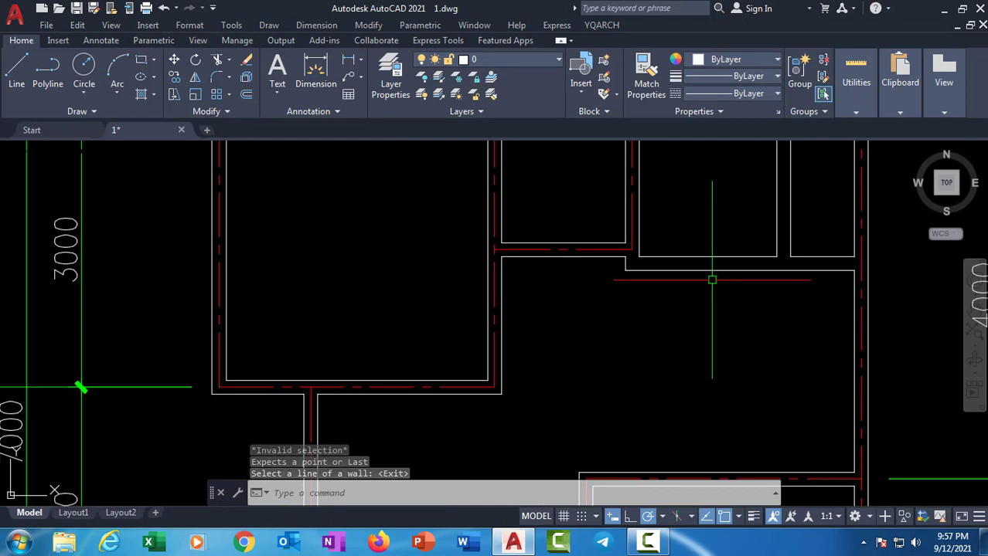
scroll(711, 280, "down", 1)
scroll(715, 270, "down", 1)
scroll(719, 258, "down", 1)
middle_click_drag(719, 259, 839, 300)
scroll(606, 286, "down", 1)
scroll(591, 273, "down", 1)
scroll(695, 239, "up", 4)
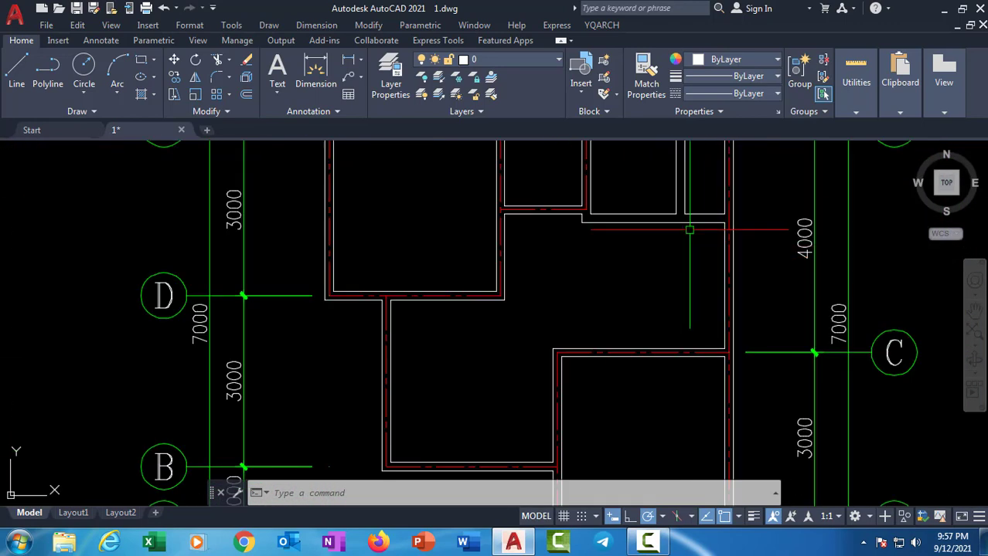
middle_click_drag(688, 221, 663, 281)
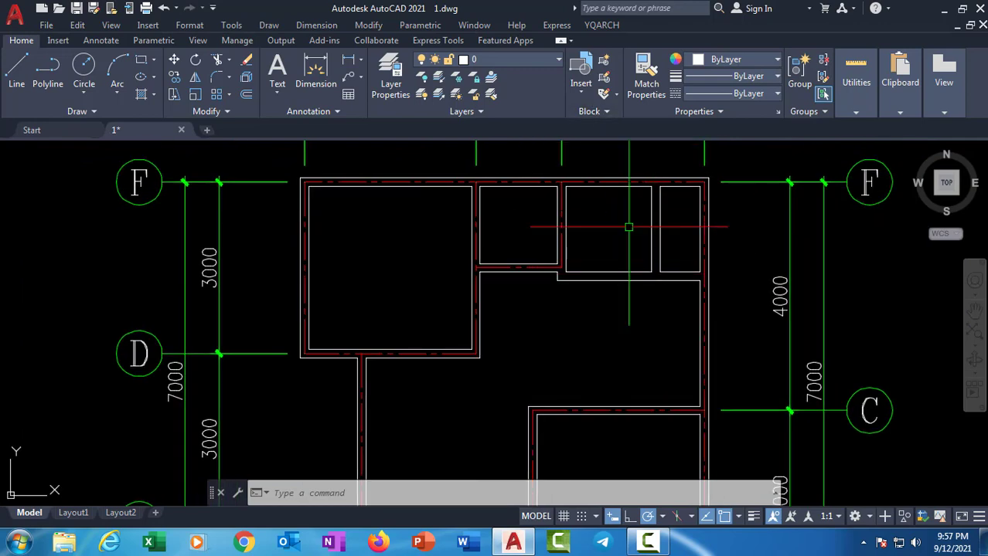
left_click(602, 25)
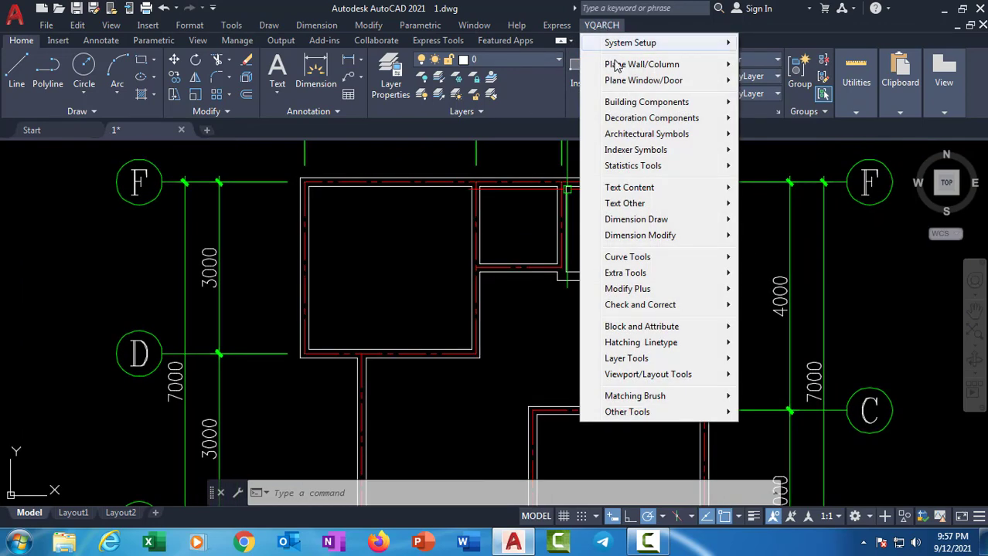
mouse_move(642, 64)
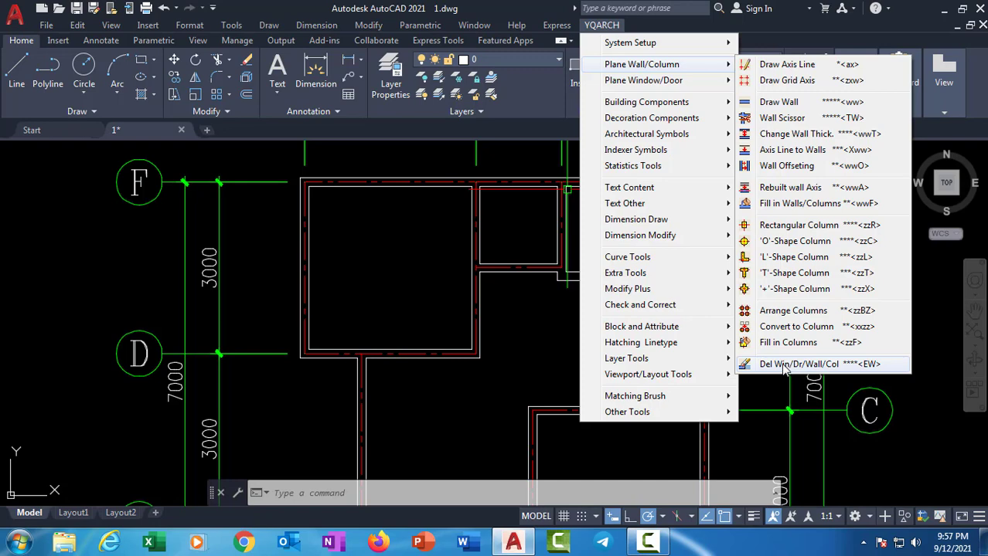
Step: Erase the stray upper wall line near the right plan's top rooms
left_click(785, 365)
scroll(641, 290, "up", 2)
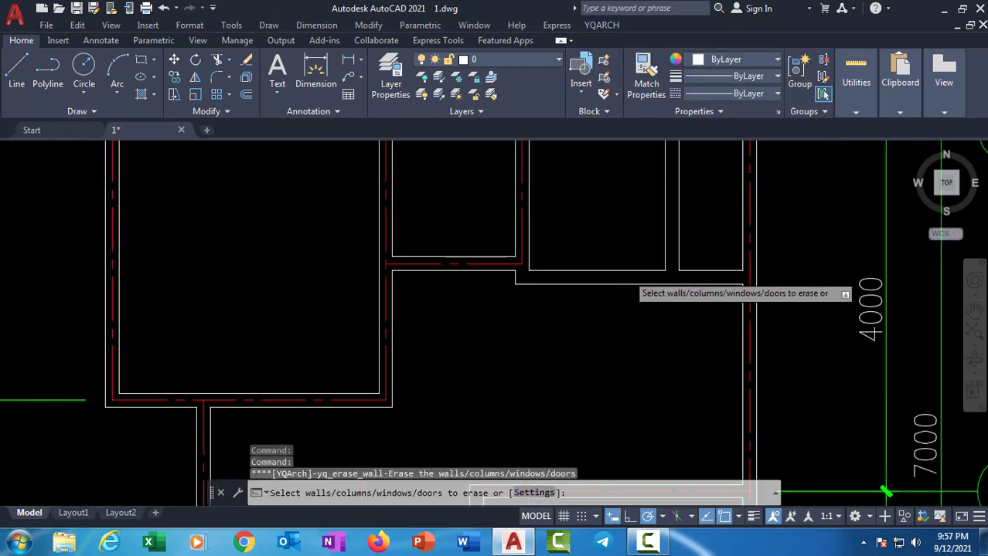
scroll(626, 279, "up", 2)
left_click(614, 270)
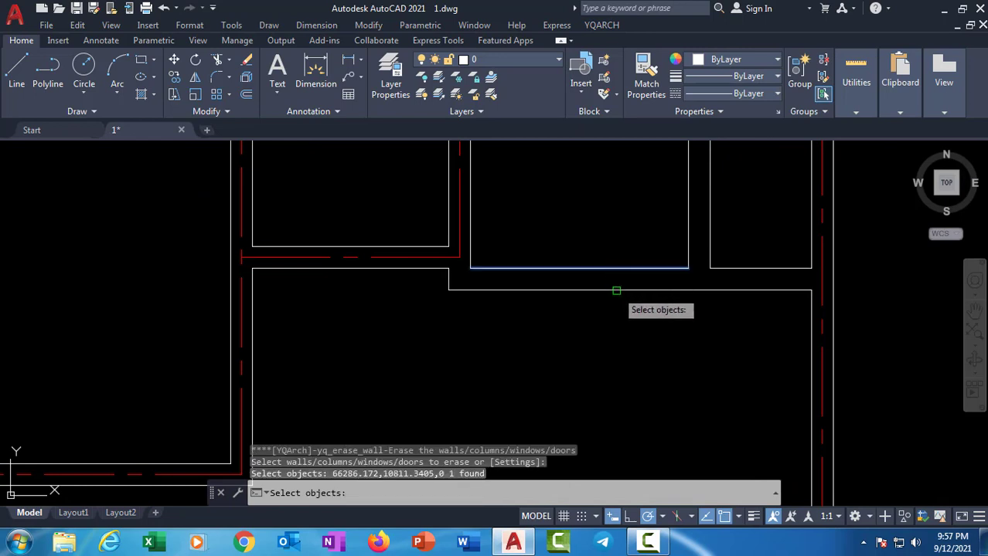
key("Return")
scroll(618, 289, "down", 3)
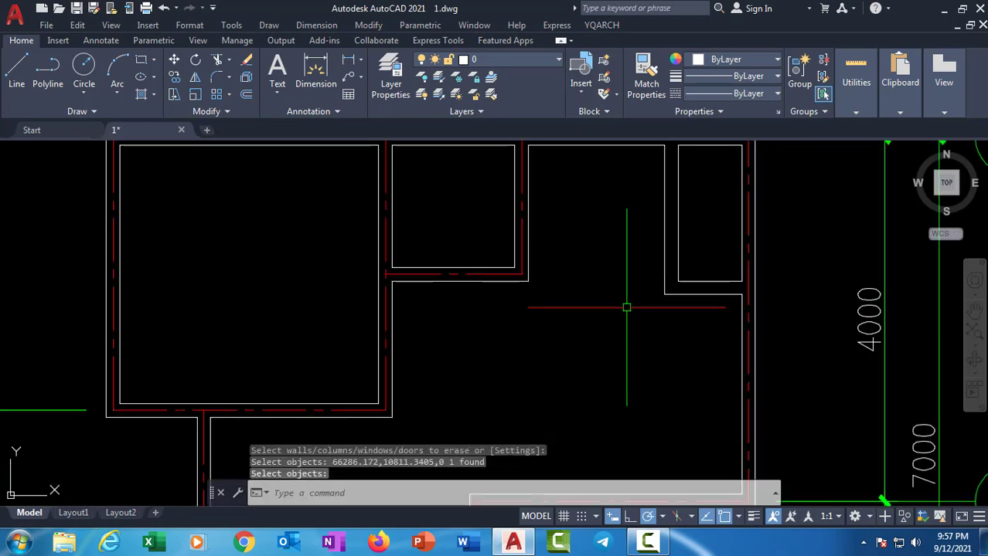
scroll(687, 307, "down", 2)
scroll(607, 323, "up", 2)
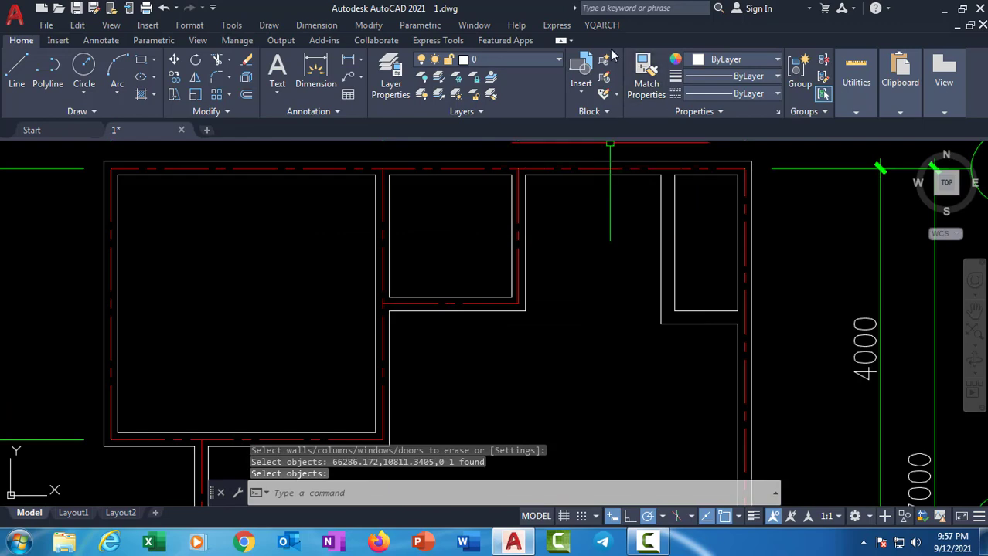
Step: Erase the small top-right room's two offset walls with Del Win/Dr/Wall/Col
left_click(602, 26)
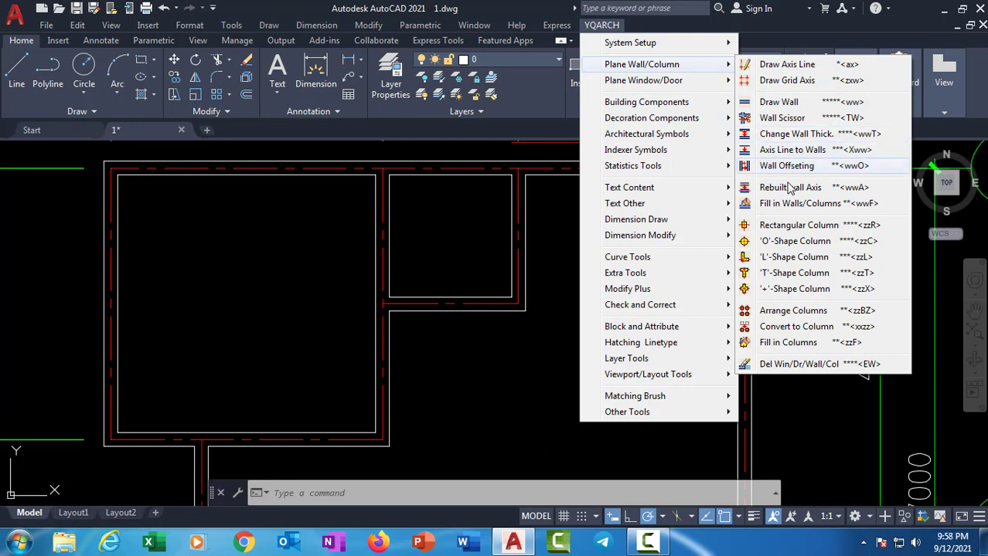
left_click(800, 373)
left_click(674, 298)
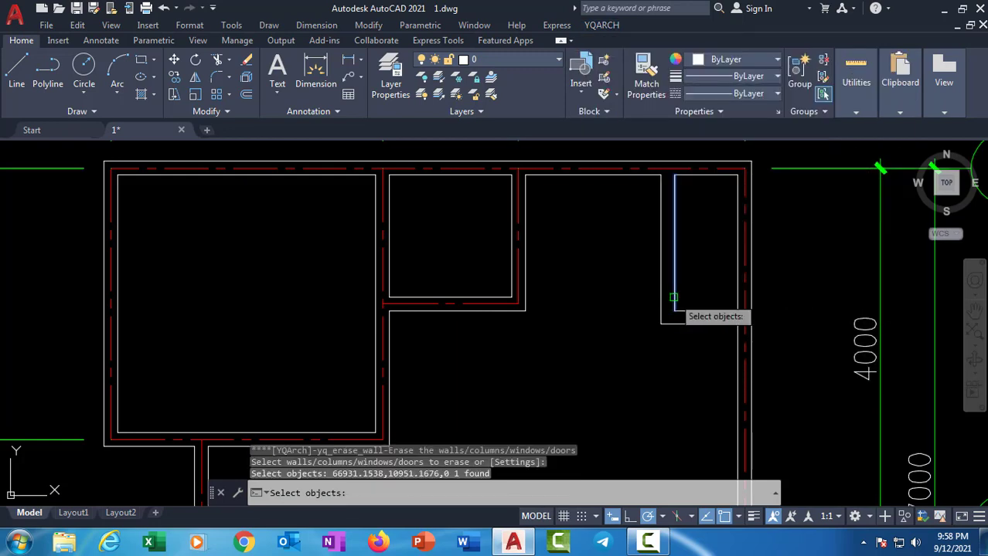
left_click(714, 310)
scroll(783, 315, "down", 4)
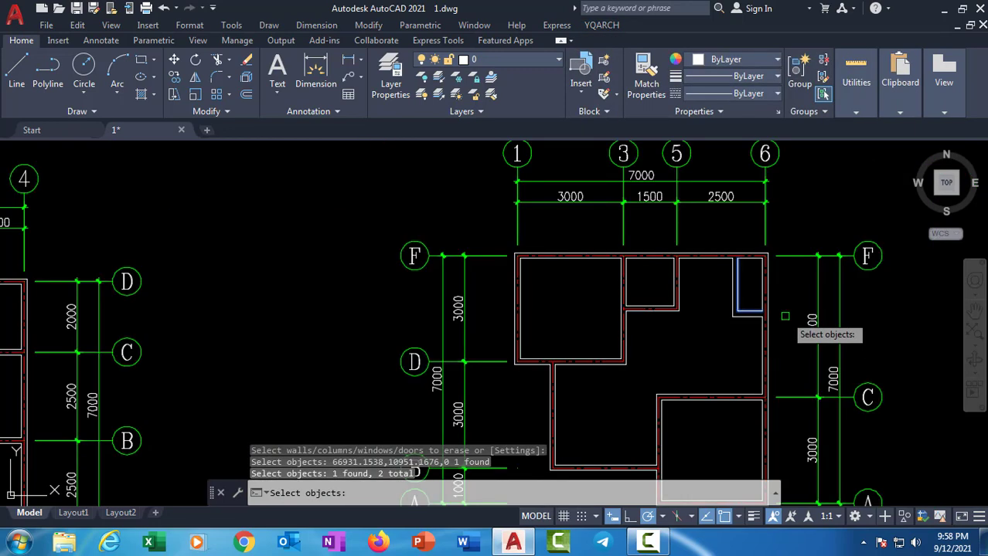
scroll(811, 224, "down", 2)
scroll(441, 249, "up", 2)
scroll(341, 220, "up", 3)
middle_click_drag(275, 209, 376, 207)
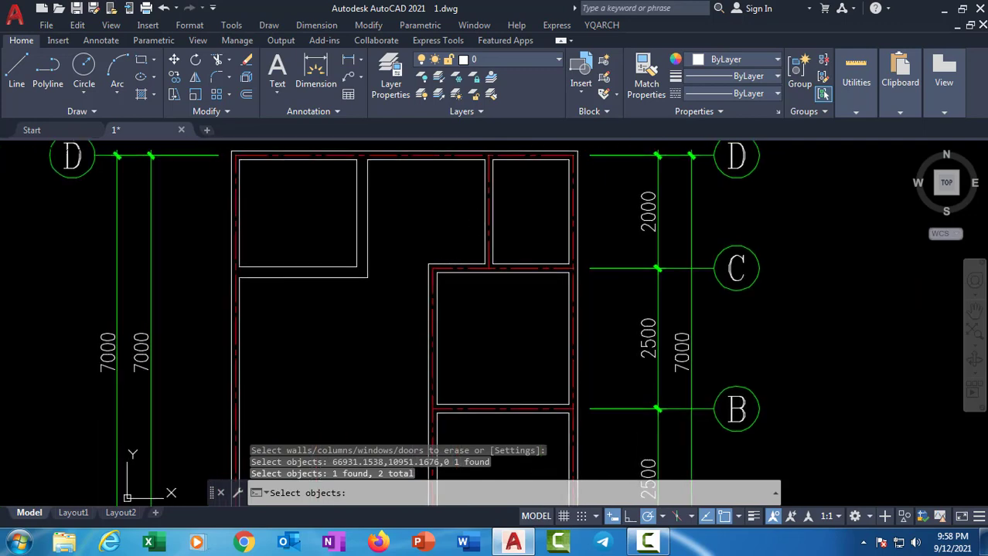
scroll(390, 224, "down", 3)
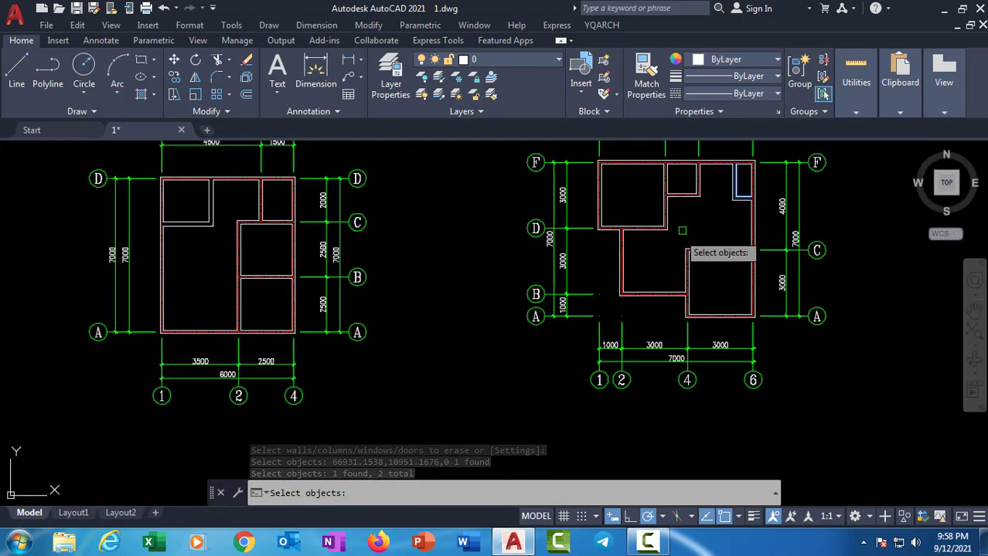
scroll(701, 249, "up", 3)
mouse_move(701, 248)
middle_mouse_down()
mouse_move(598, 268)
mouse_move(770, 282)
middle_mouse_up()
Step: Erase the walls of the right plan's small top-right room
key("Return")
scroll(770, 282, "down", 3)
scroll(367, 257, "up", 2)
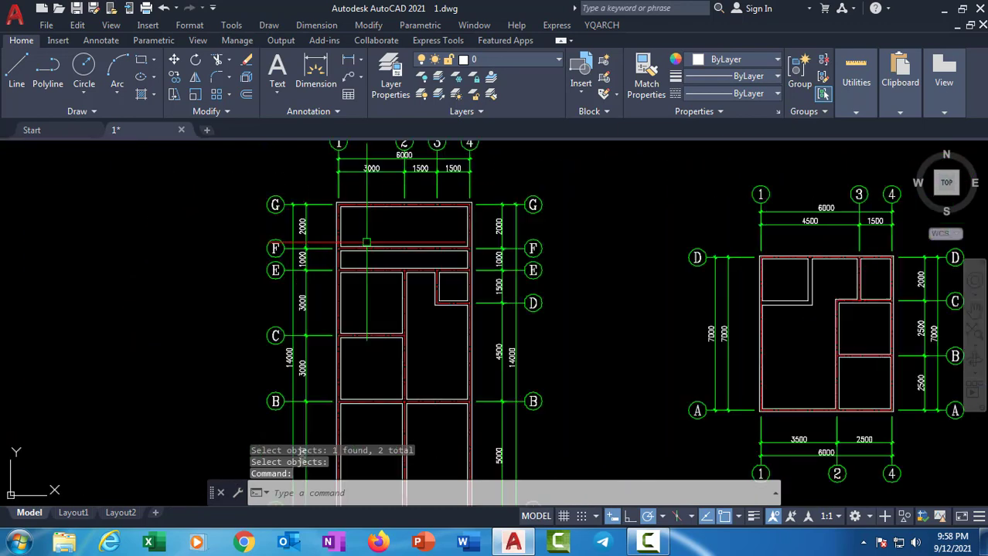
scroll(367, 257, "up", 3)
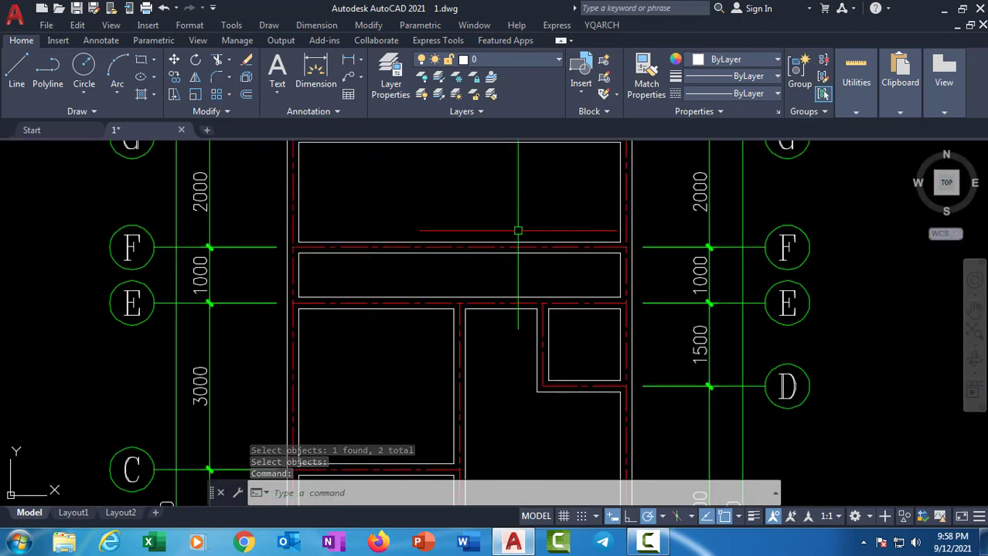
Step: Erase the partition and bottom wall lines in the tall plan's bottom room with Del Win/Dr/Wall/Col
left_click(602, 25)
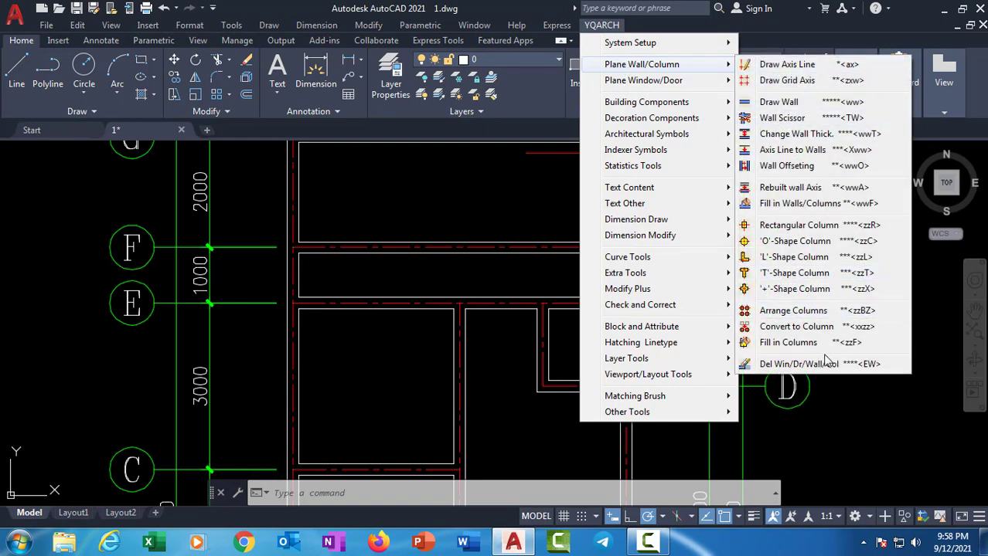
left_click(813, 370)
left_click(456, 244)
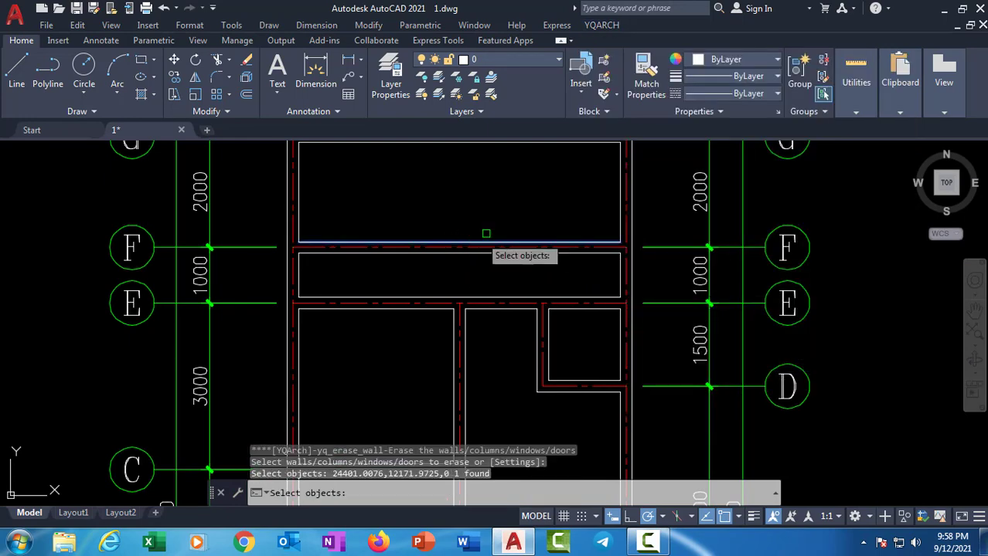
scroll(495, 236, "down", 4)
scroll(512, 178, "down", 2)
scroll(512, 349, "up", 3)
scroll(505, 361, "up", 3)
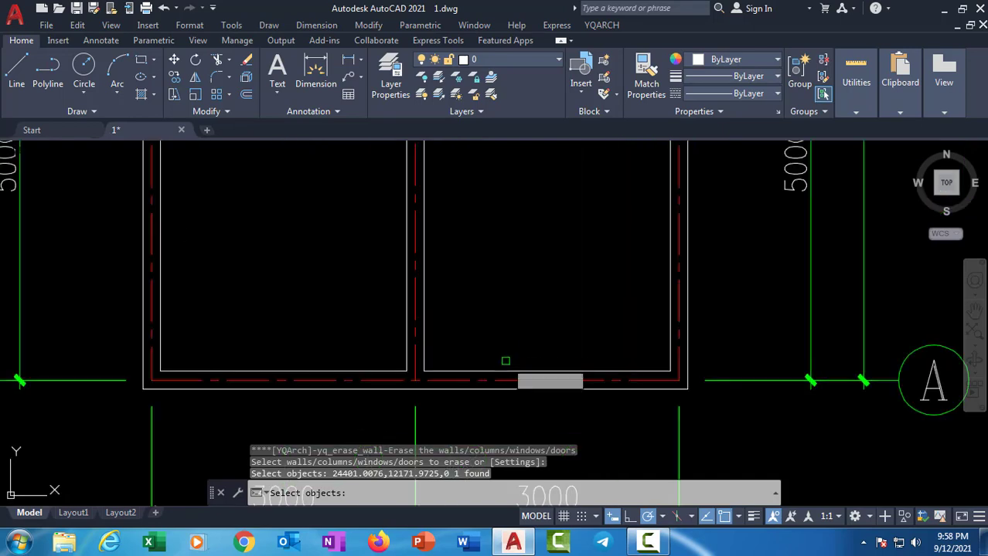
left_click(500, 372)
scroll(495, 368, "down", 4)
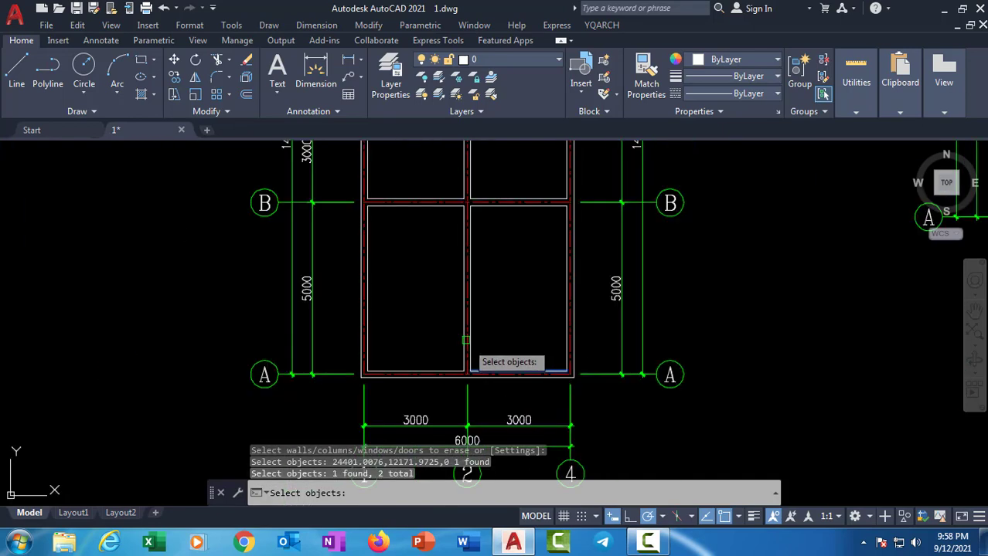
left_click(472, 299)
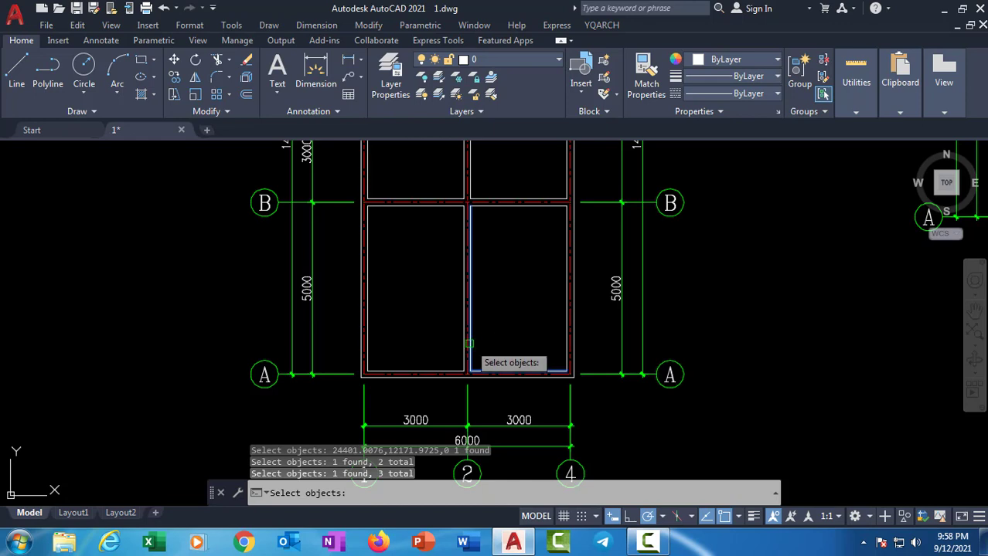
left_click(433, 370)
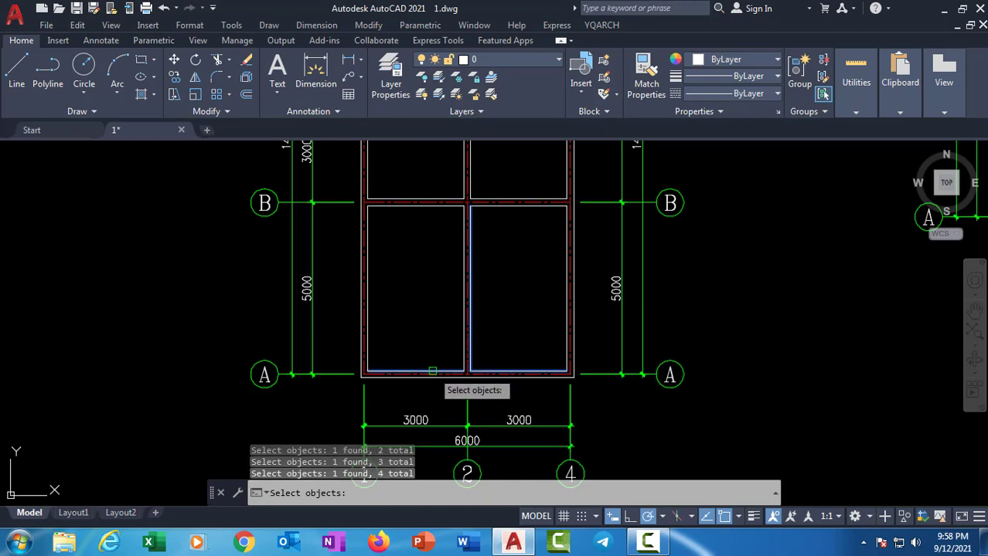
key("Return")
Step: Bring up YQArch's Plane Wall/Column tool list over the middle plan
scroll(432, 371, "down", 1)
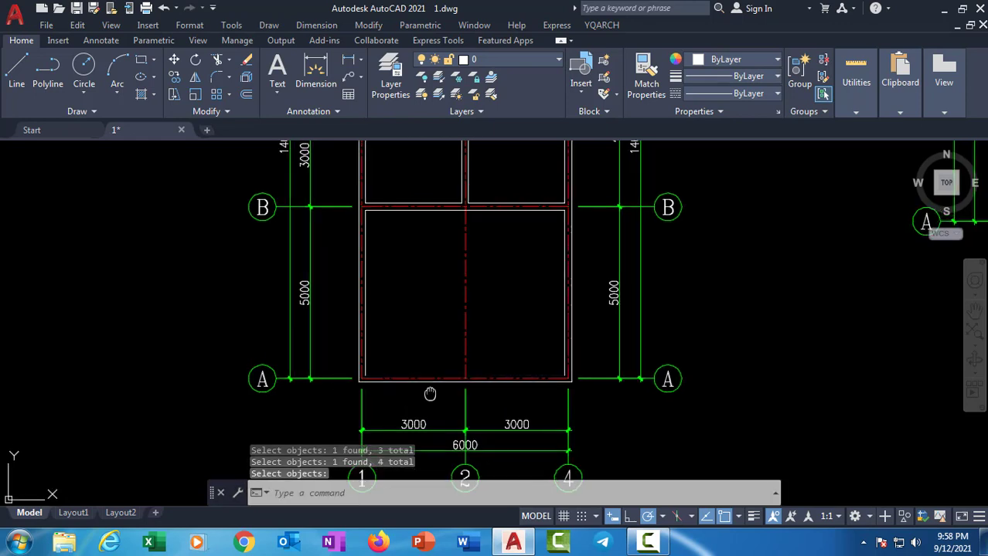
scroll(429, 367, "down", 1)
scroll(421, 360, "down", 1)
scroll(411, 344, "up", 3)
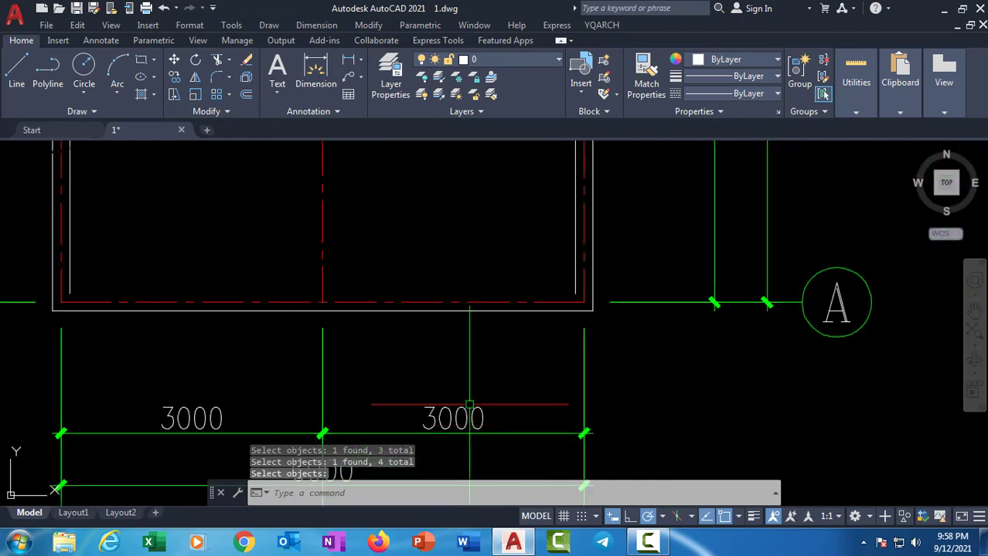
scroll(371, 351, "down", 3)
scroll(324, 355, "down", 2)
scroll(294, 357, "down", 1)
scroll(811, 263, "up", 2)
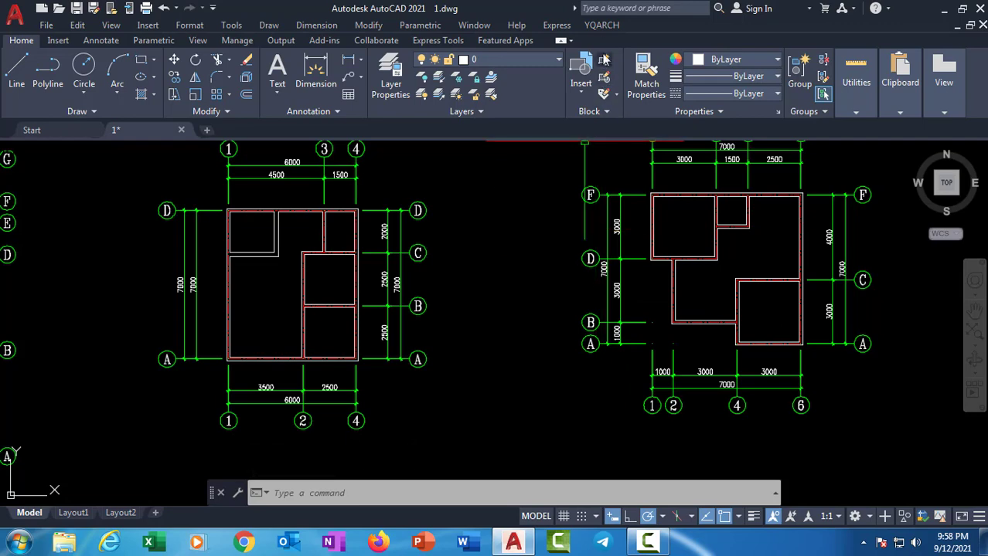
left_click(603, 26)
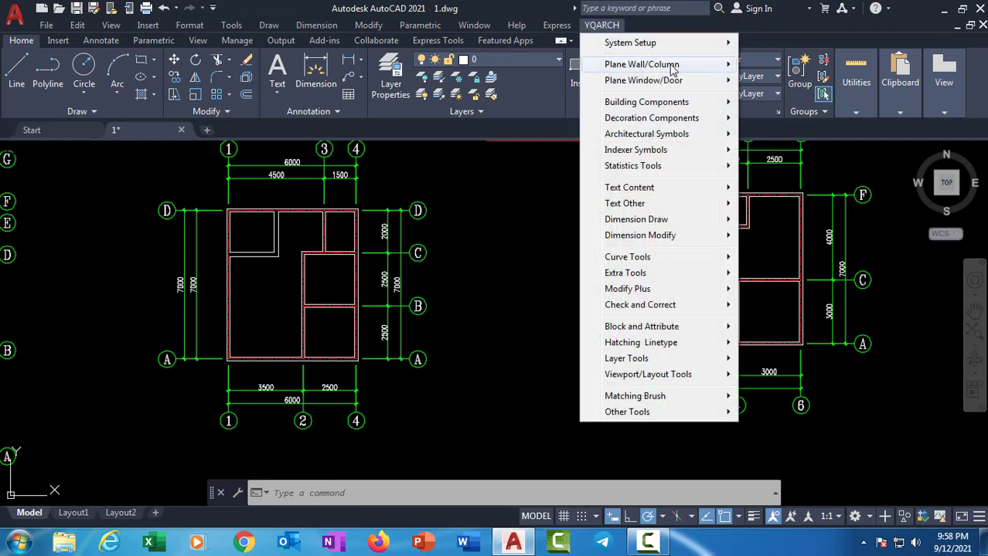
mouse_move(642, 64)
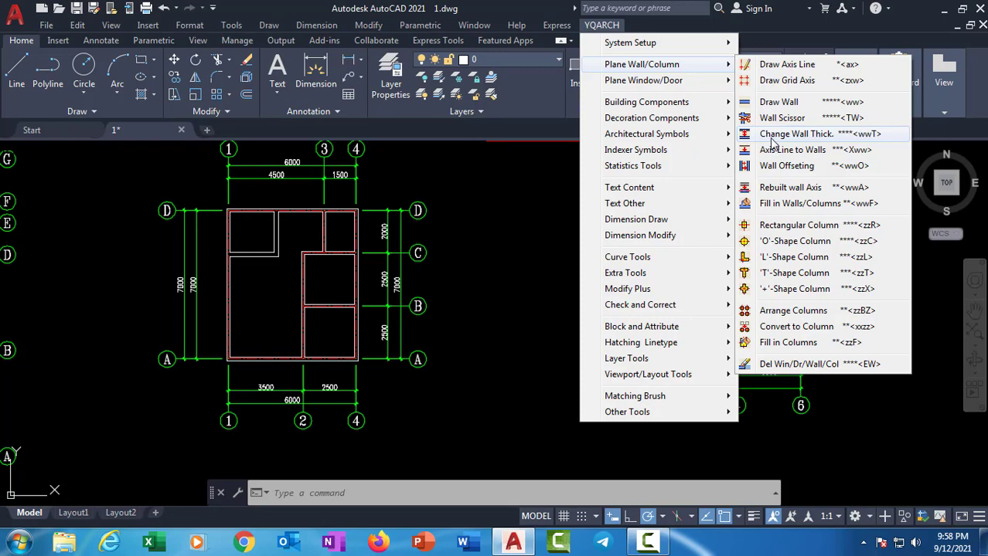
Step: Change a wall's thickness to 500 with center alignment
left_click(771, 141)
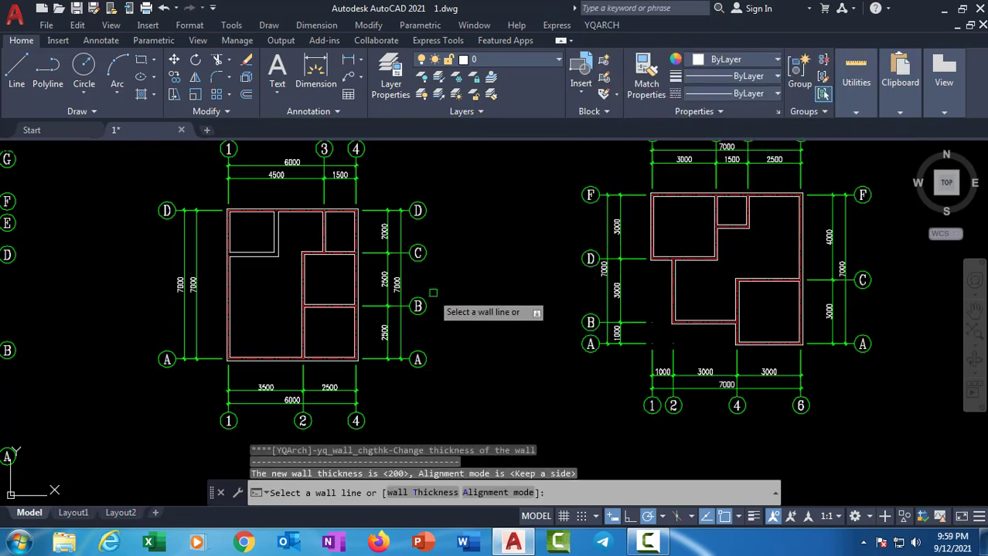
left_click(430, 493)
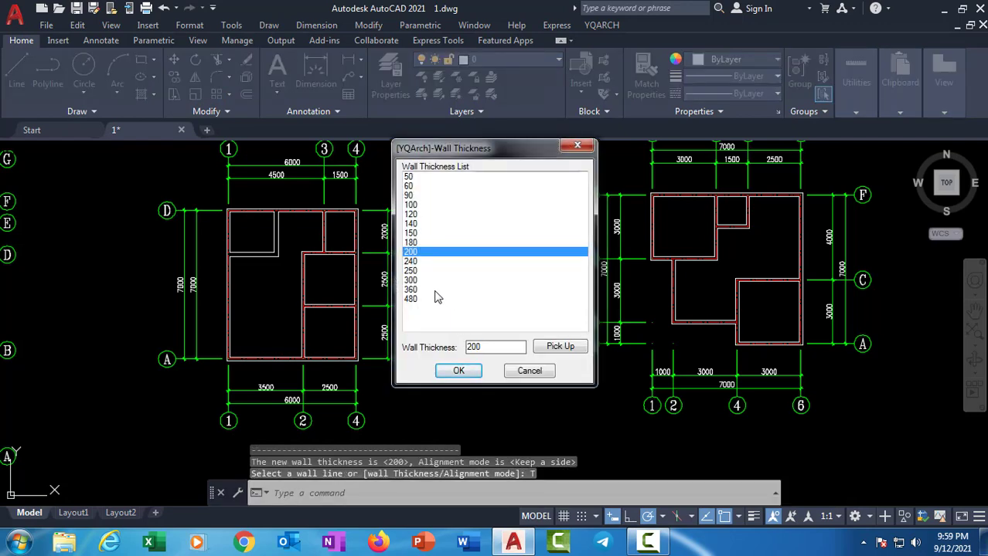
double_click(482, 347)
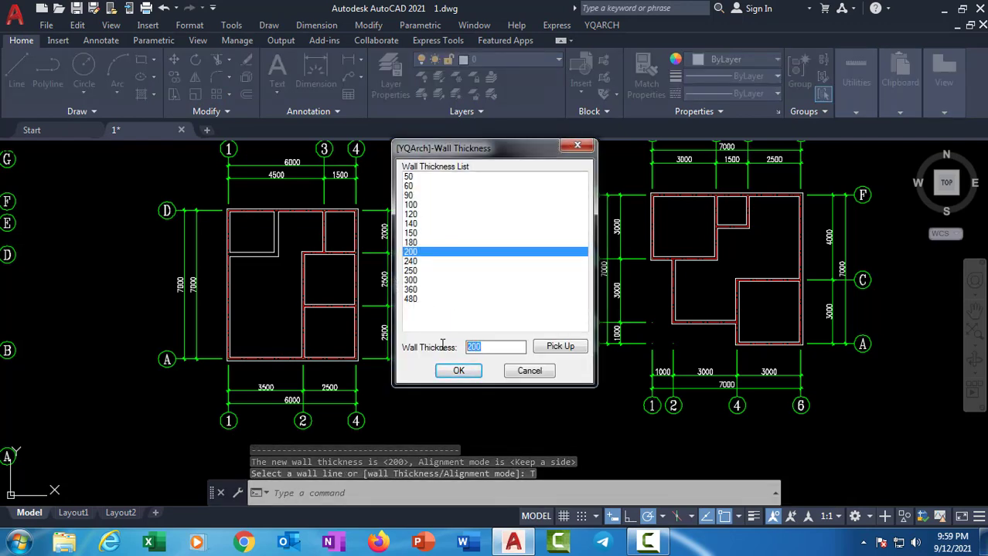
type("500")
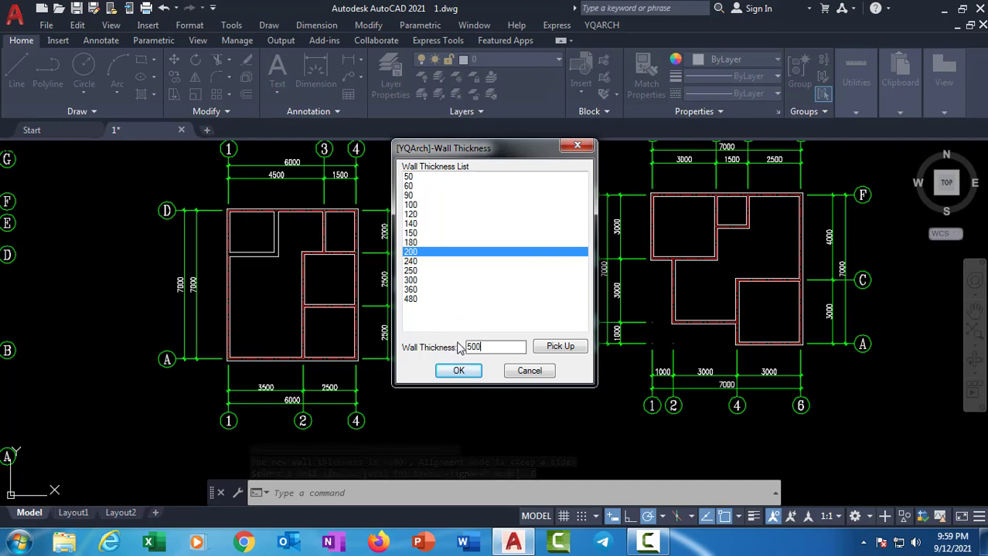
left_click(460, 372)
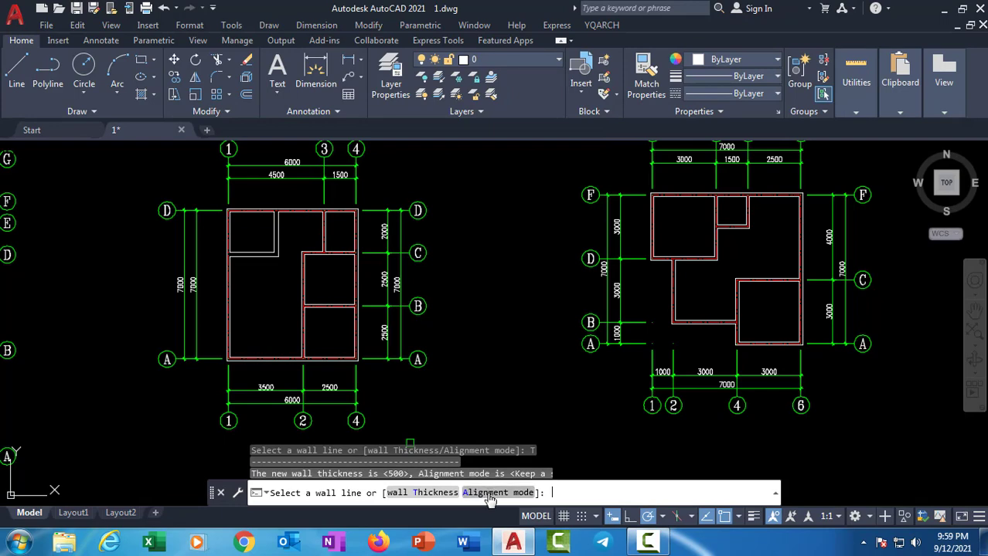
left_click(488, 499)
scroll(340, 321, "up", 5)
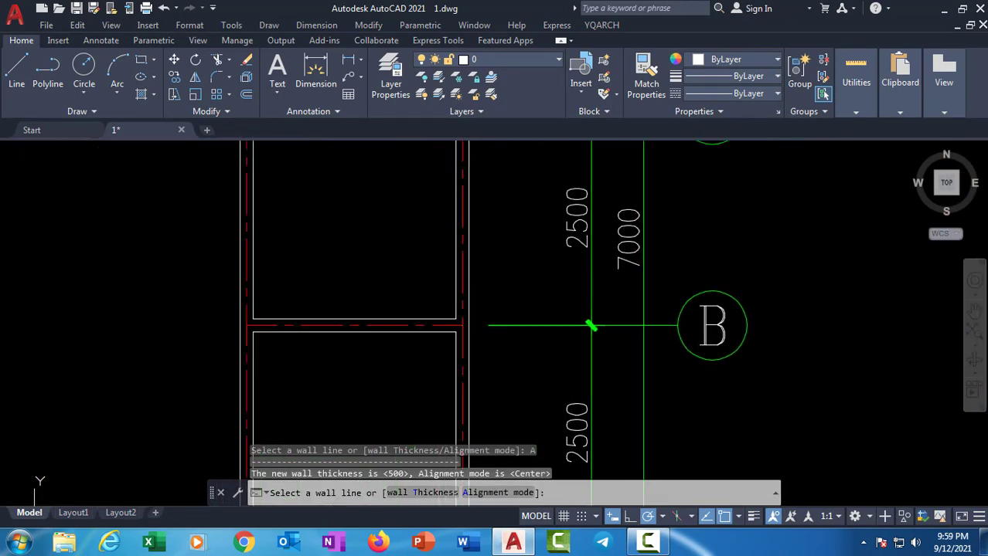
middle_click_drag(264, 246, 313, 324)
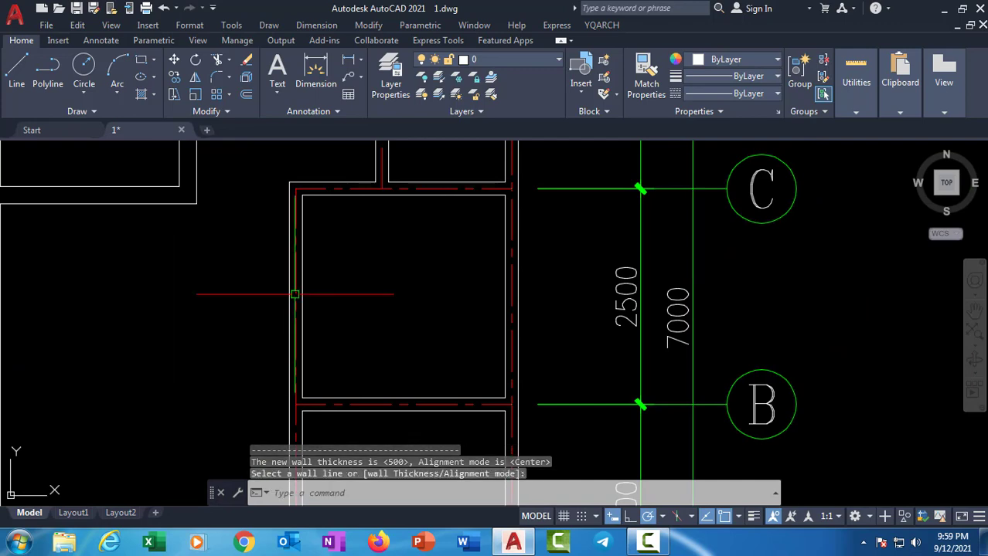
key("Return")
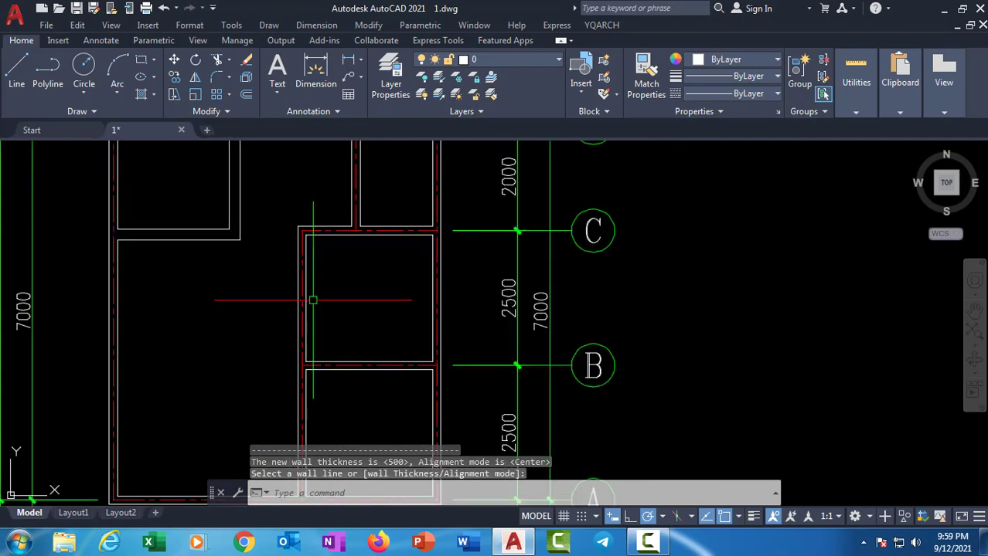
Step: Cancel the thickness command, undo the 500 wall change, and reopen YQArch's command list
key("Return")
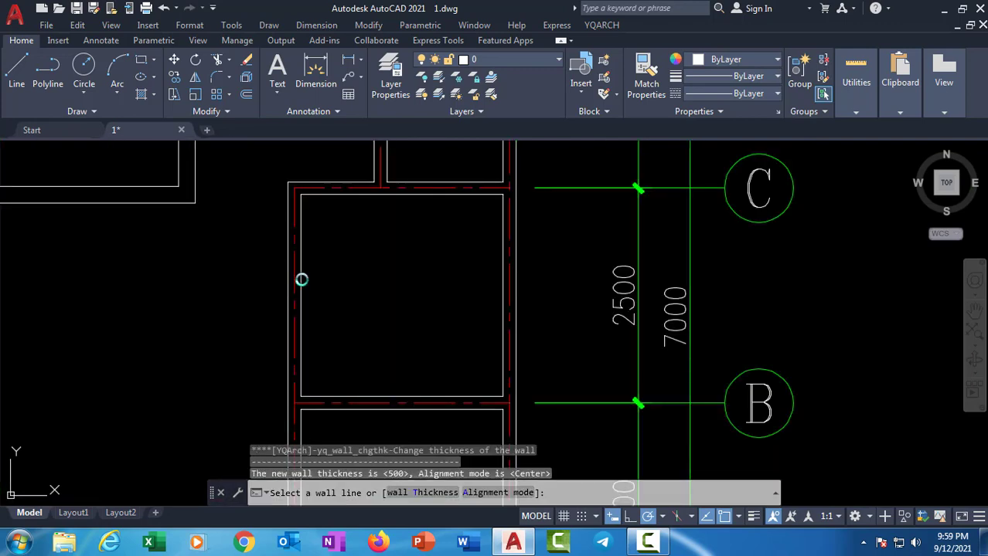
scroll(301, 279, "down", 1)
scroll(360, 295, "down", 4)
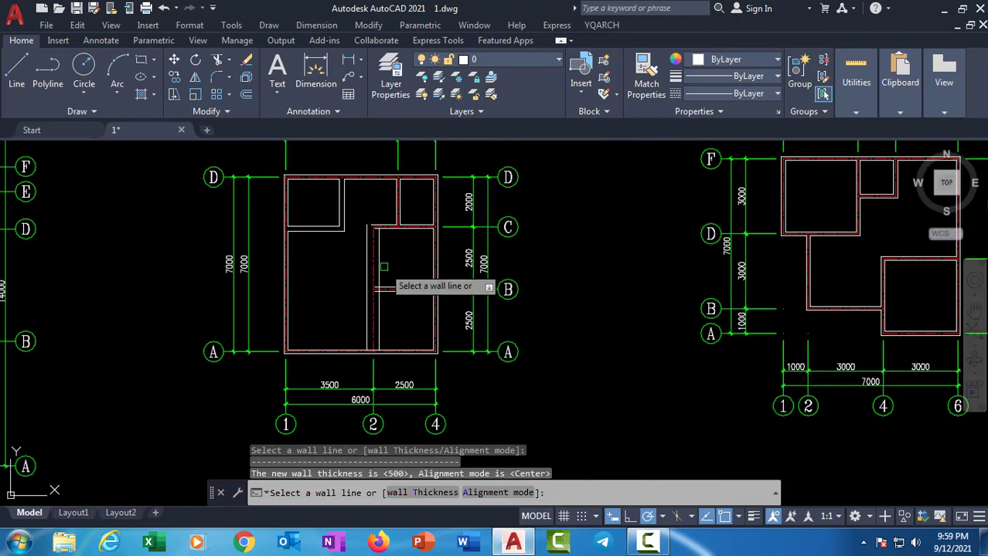
scroll(384, 266, "up", 2)
key("ctrl+z")
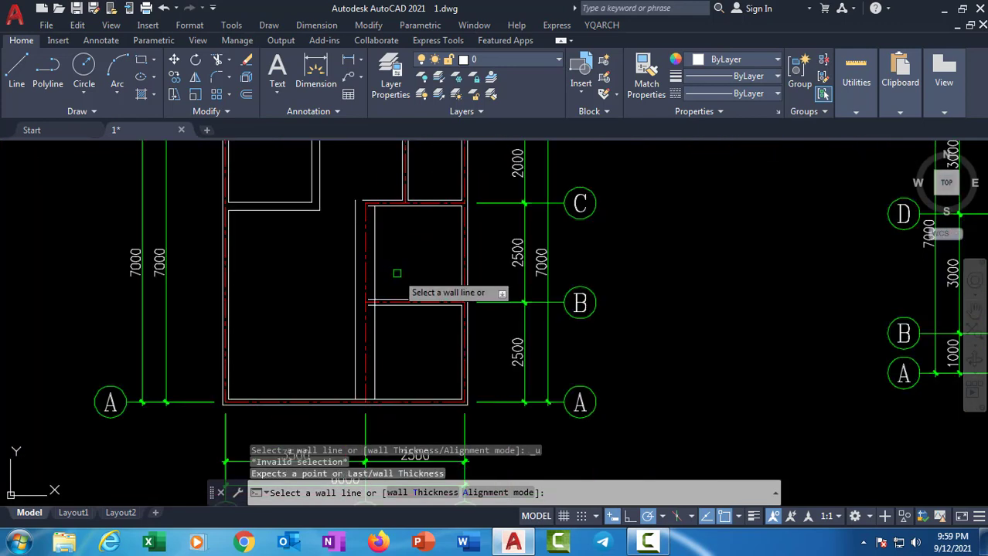
key("Escape")
key("ctrl+z")
scroll(464, 212, "down", 5)
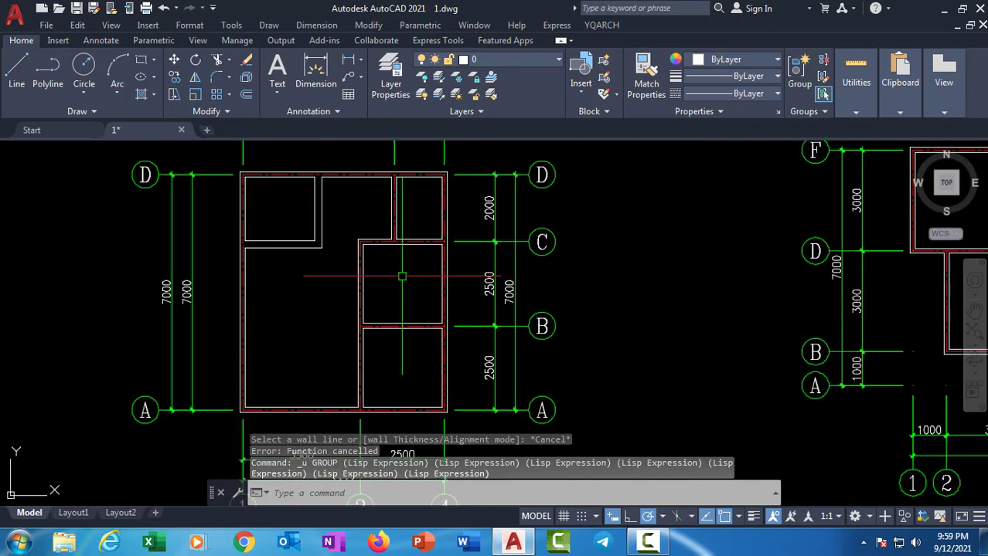
left_click(602, 24)
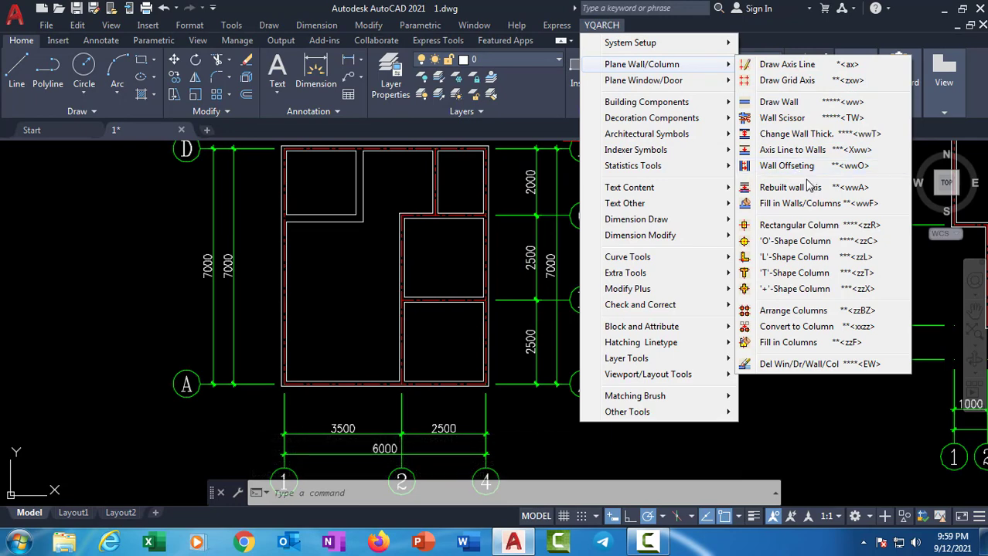
Step: Start Change Wall Thick. and choose 200 as the new wall thickness
left_click(788, 136)
scroll(410, 232, "up", 6)
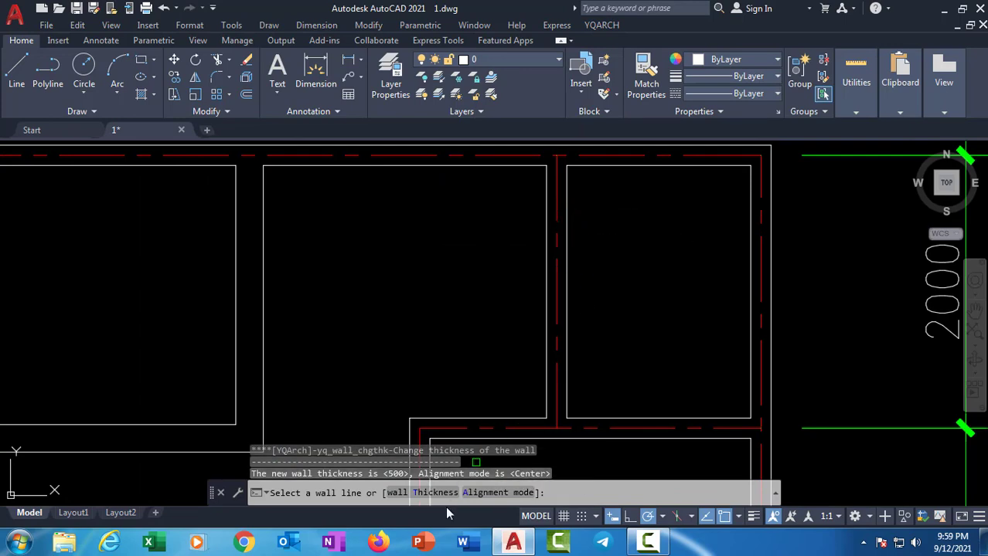
left_click(429, 494)
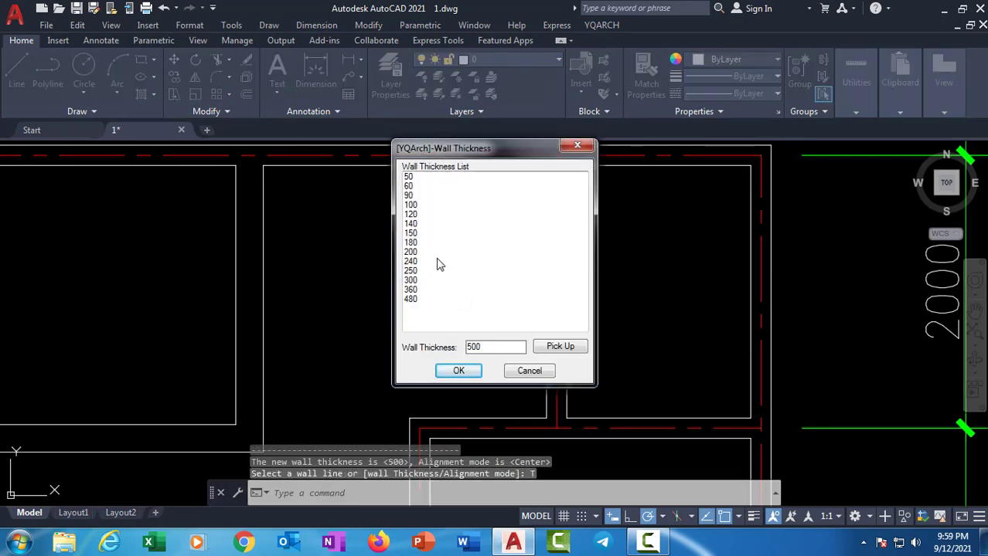
left_click(412, 253)
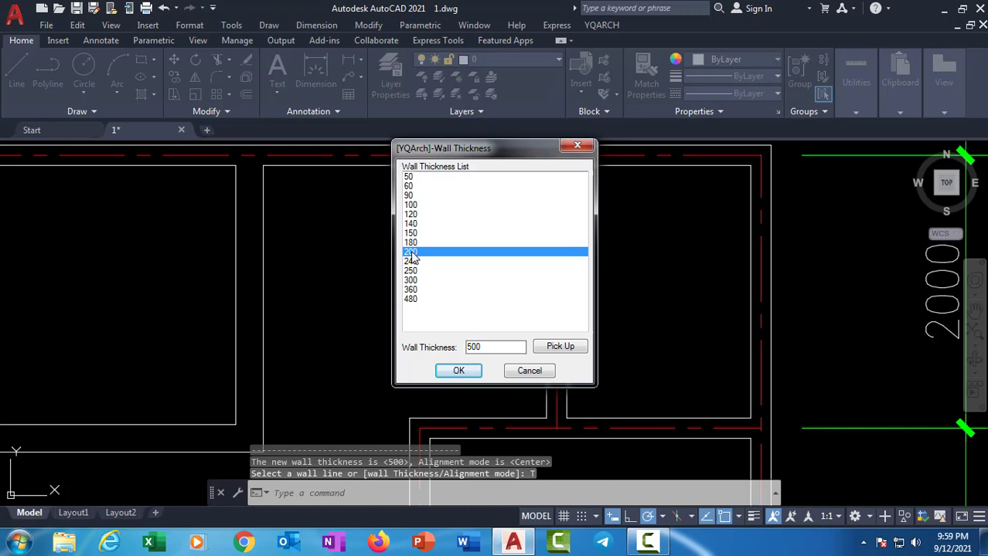
left_click(467, 374)
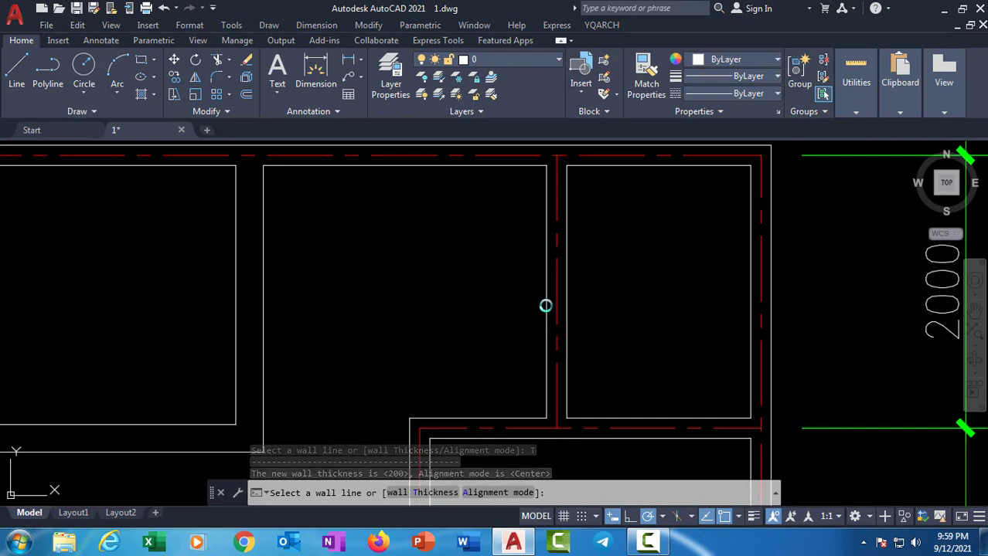
Step: Apply the 200 thickness to interior walls between the rooms
left_click(546, 305)
scroll(580, 200, "down", 3)
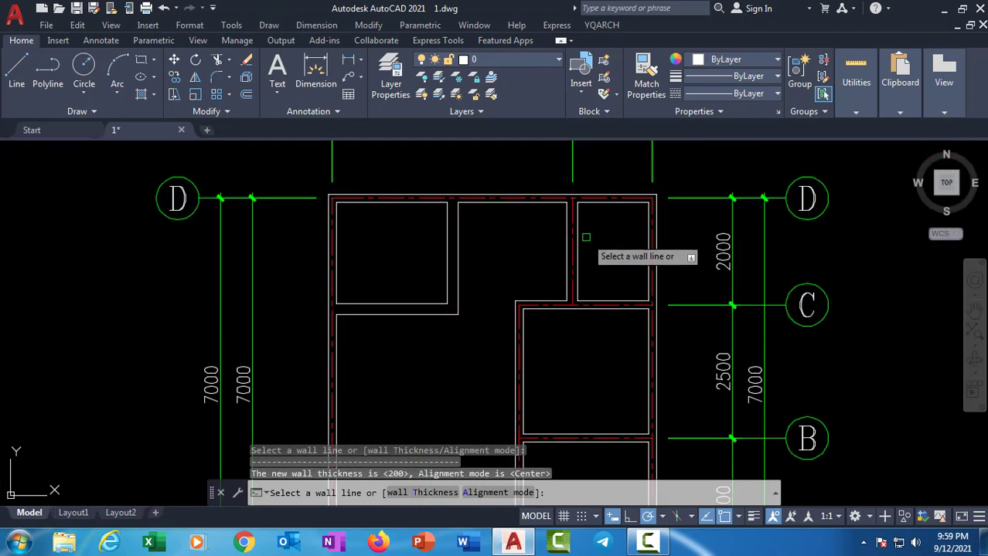
middle_click_drag(585, 238, 586, 182)
scroll(601, 245, "up", 3)
scroll(601, 245, "up", 2)
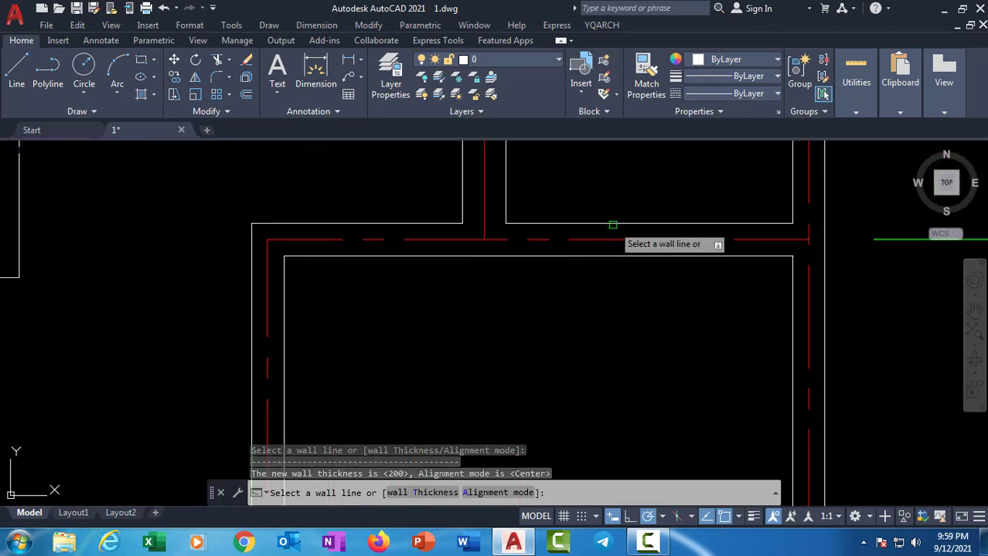
scroll(612, 224, "down", 3)
middle_click_drag(654, 248, 578, 176)
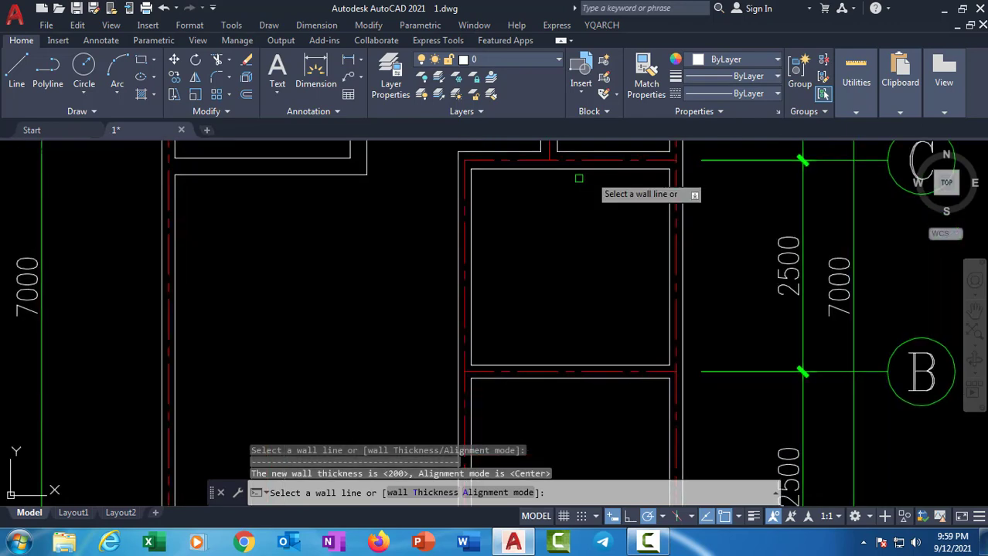
scroll(481, 245, "down", 1)
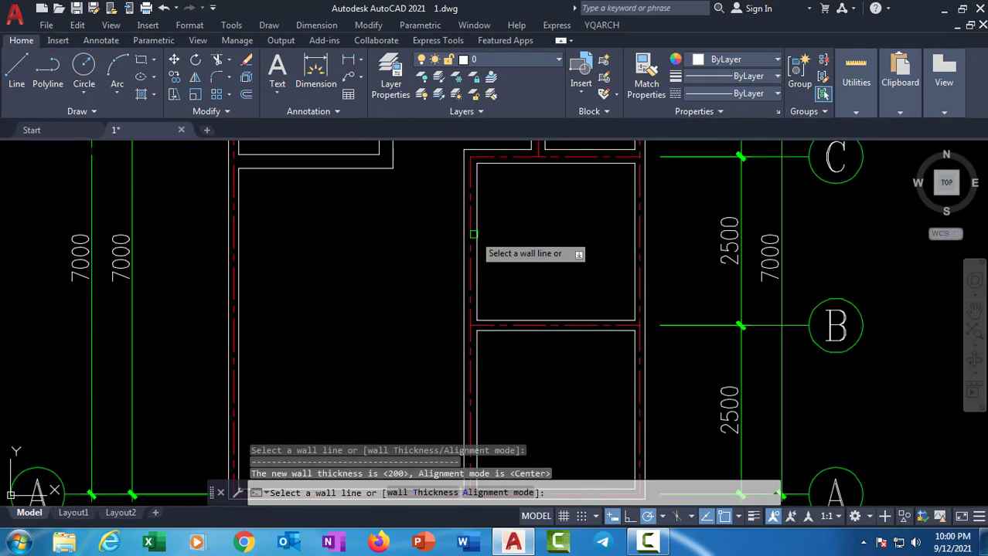
left_click(476, 239)
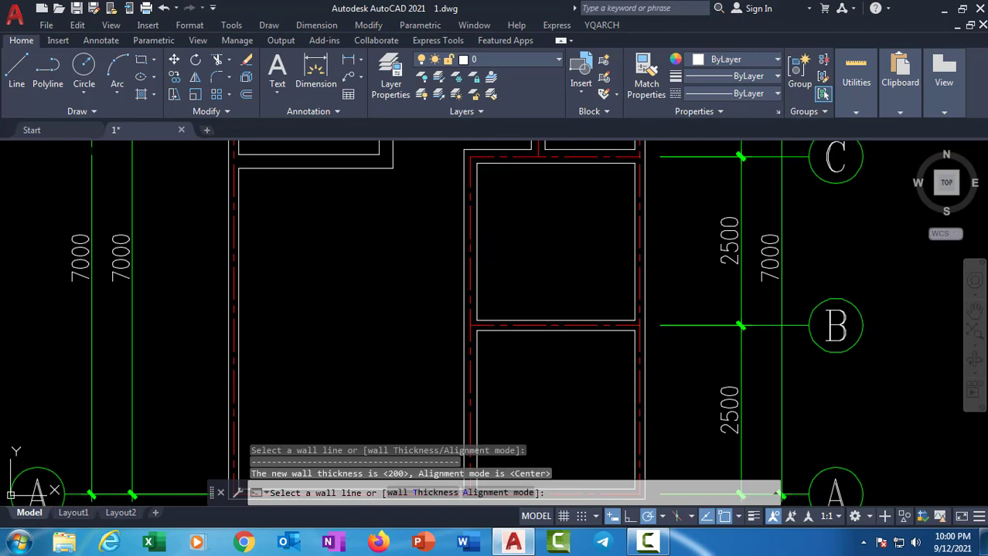
Step: Reconfirm 200 as the wall thickness setting
left_click(433, 493)
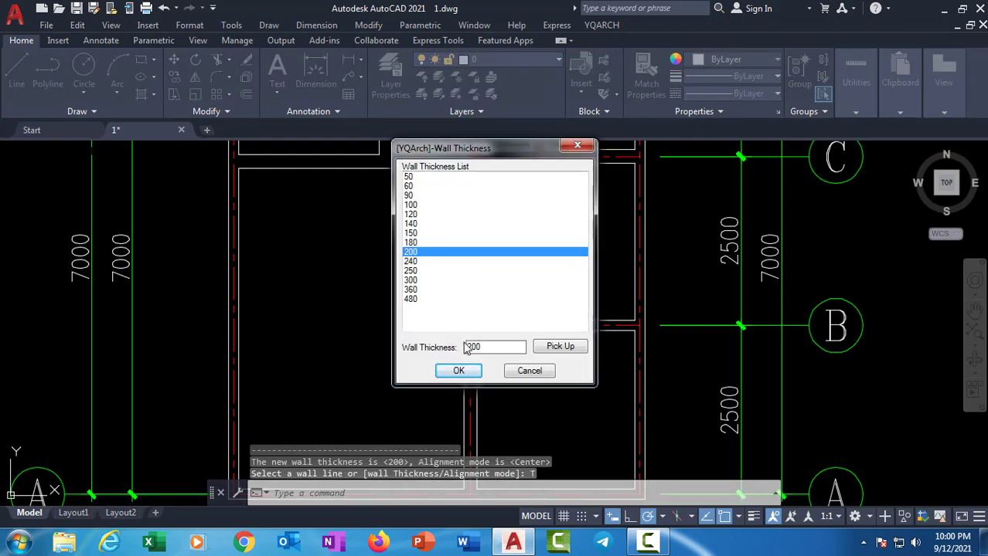
left_click(459, 371)
scroll(519, 332, "up", 2)
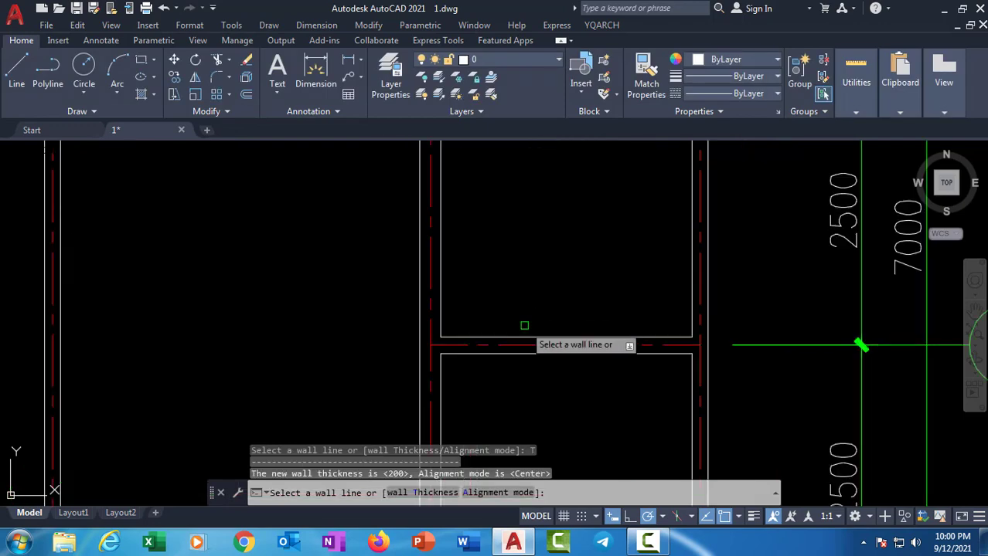
scroll(533, 348, "down", 3)
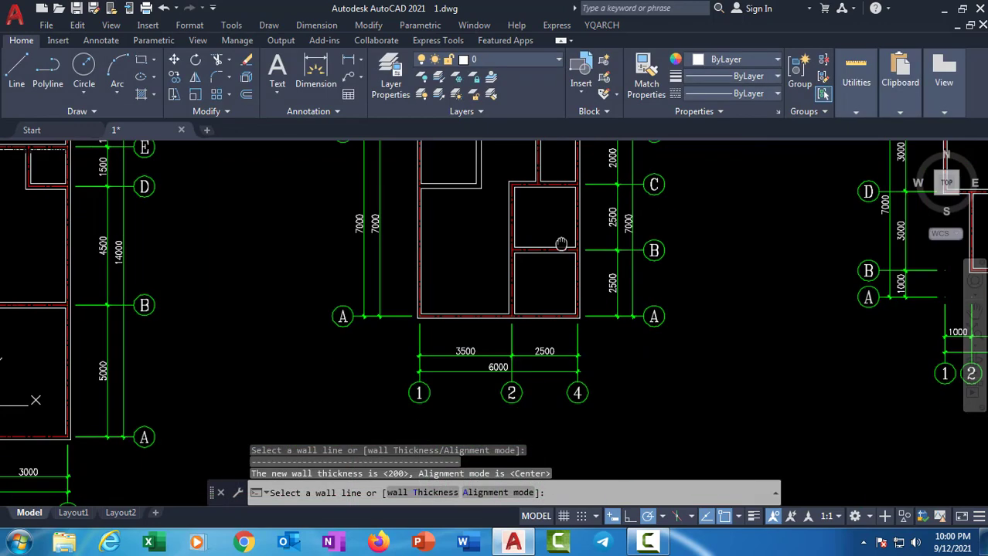
scroll(562, 245, "up", 3)
scroll(590, 293, "up", 2)
scroll(490, 355, "down", 1)
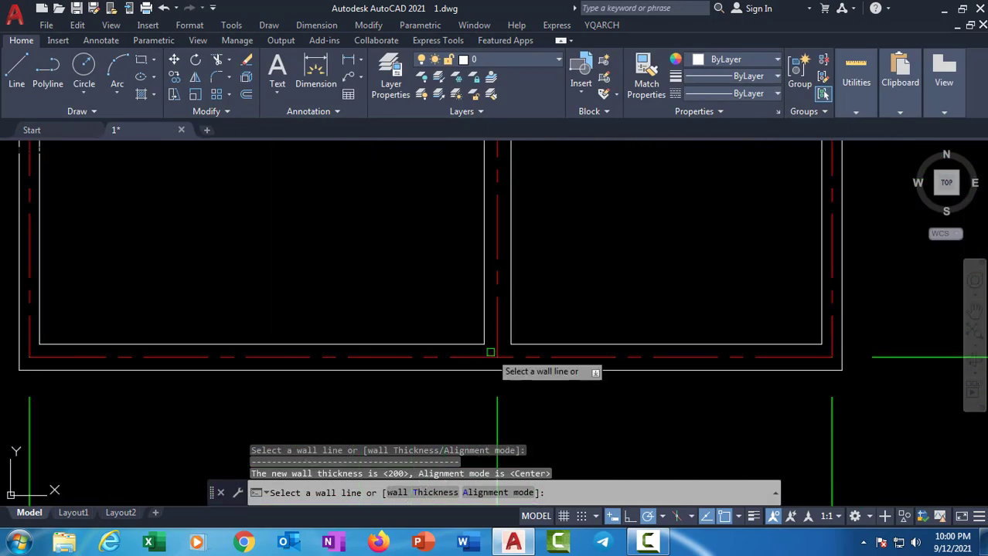
scroll(489, 346, "down", 1)
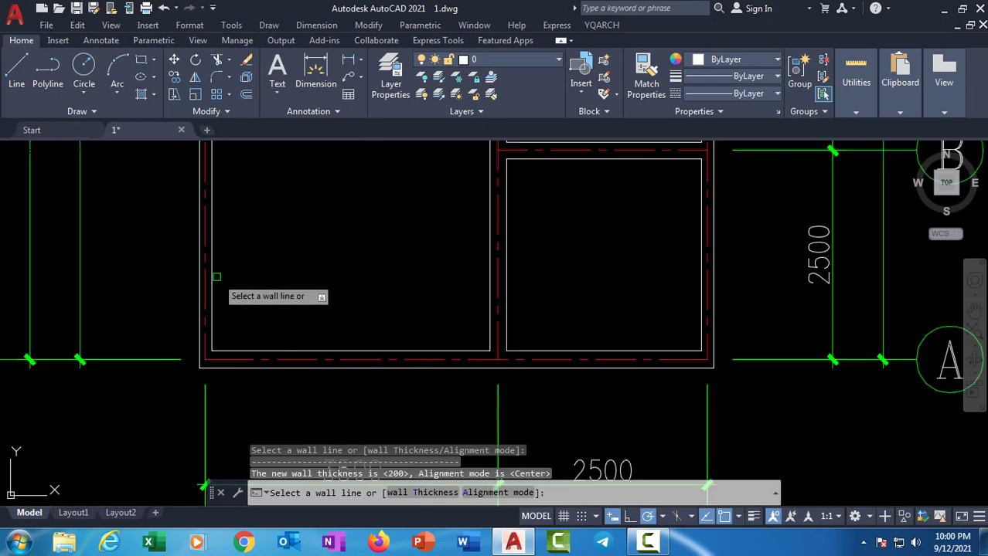
scroll(213, 272, "down", 2)
scroll(359, 273, "up", 2)
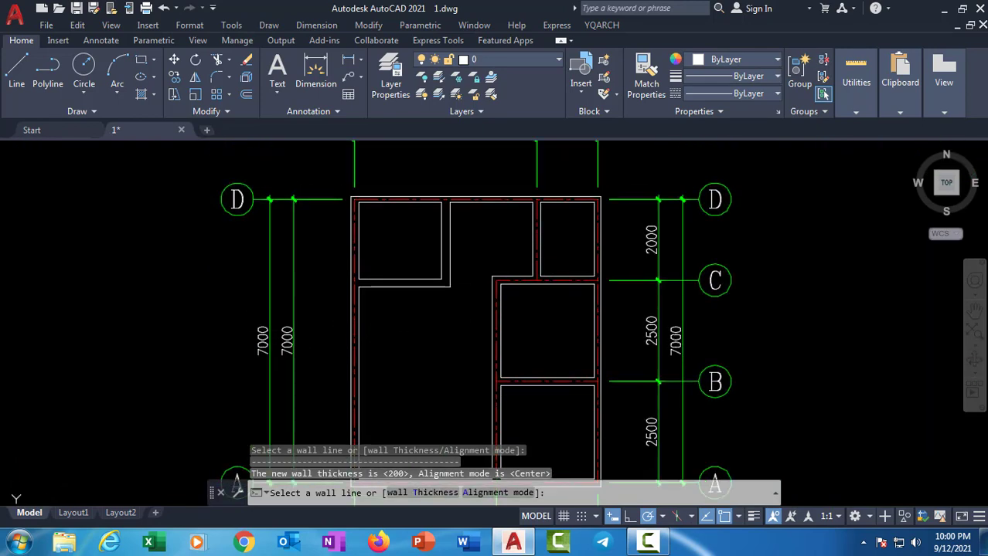
scroll(359, 273, "up", 1)
scroll(417, 274, "down", 2)
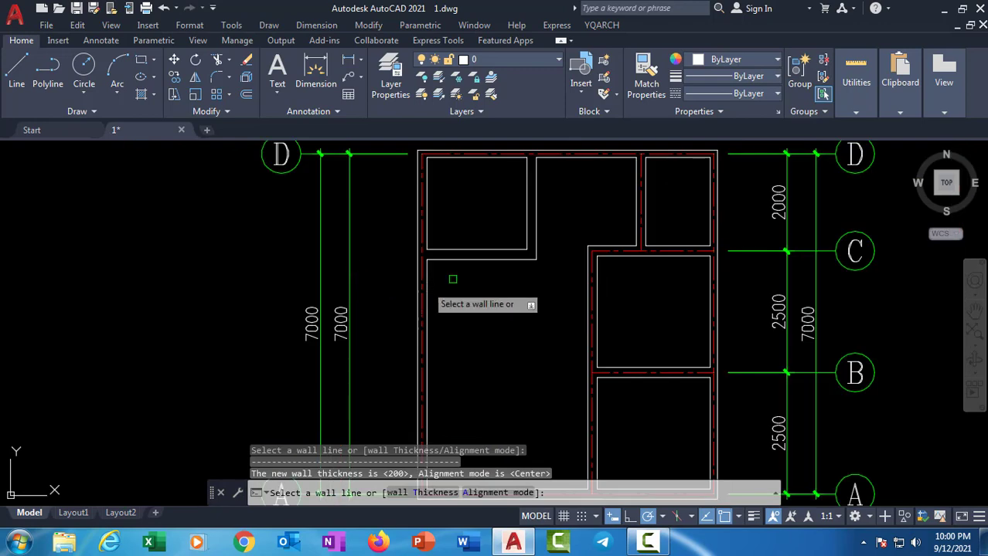
Step: End the thickness command and pan across the middle plan to review the walls
key("Escape")
scroll(542, 204, "up", 2)
scroll(489, 326, "down", 1)
scroll(478, 292, "down", 1)
scroll(479, 292, "down", 1)
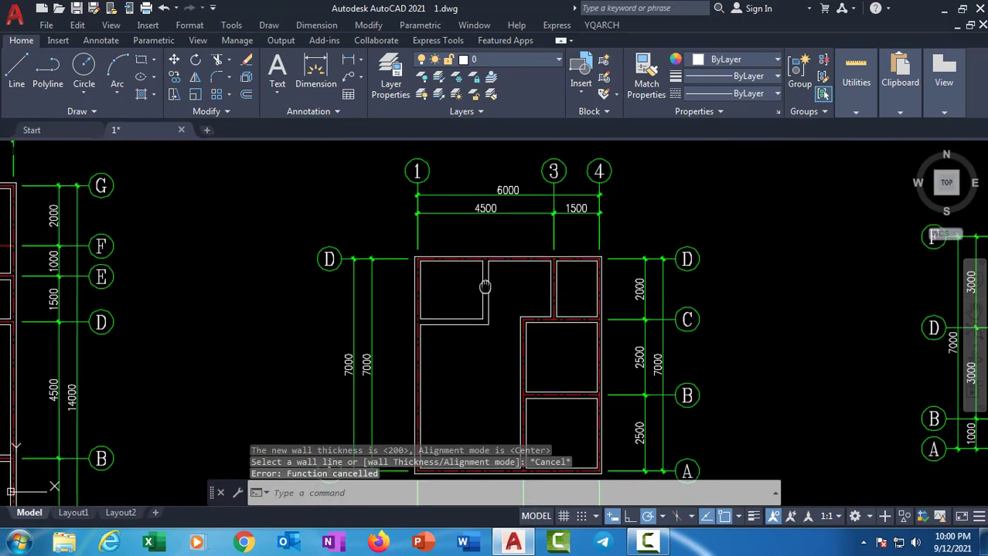
scroll(481, 286, "up", 2)
scroll(503, 294, "up", 1)
mouse_move(503, 293)
middle_mouse_down()
mouse_move(413, 323)
mouse_move(282, 327)
mouse_move(467, 219)
middle_mouse_up()
scroll(544, 161, "down", 4)
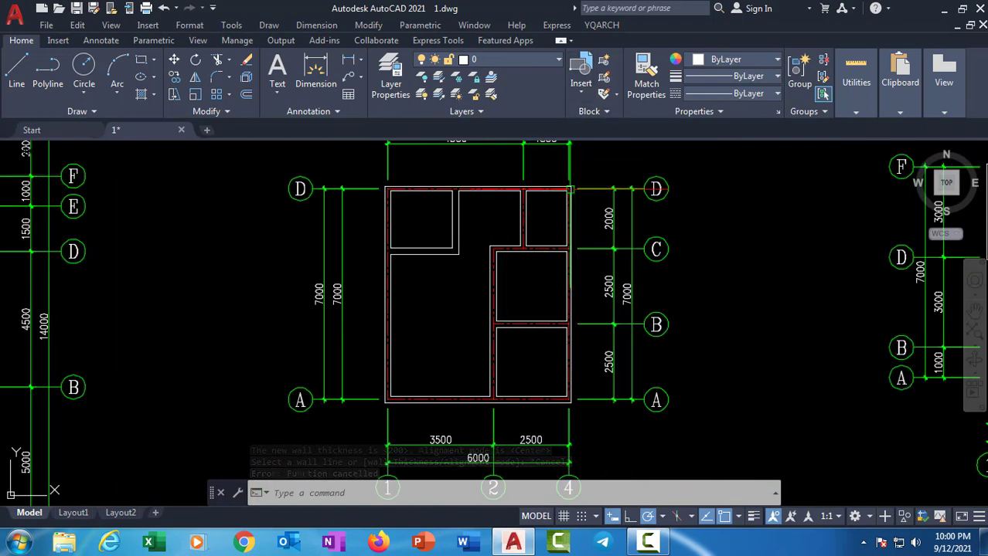
scroll(481, 243, "up", 3)
scroll(481, 247, "down", 3)
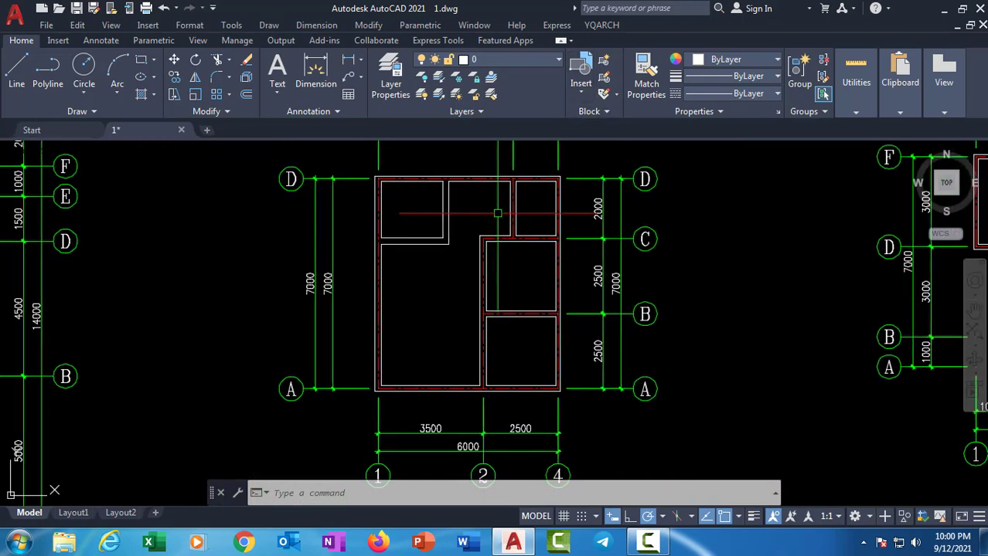
Step: Rebuild the axis line of the first interior wall with Rebuilt wall Axis
left_click(602, 25)
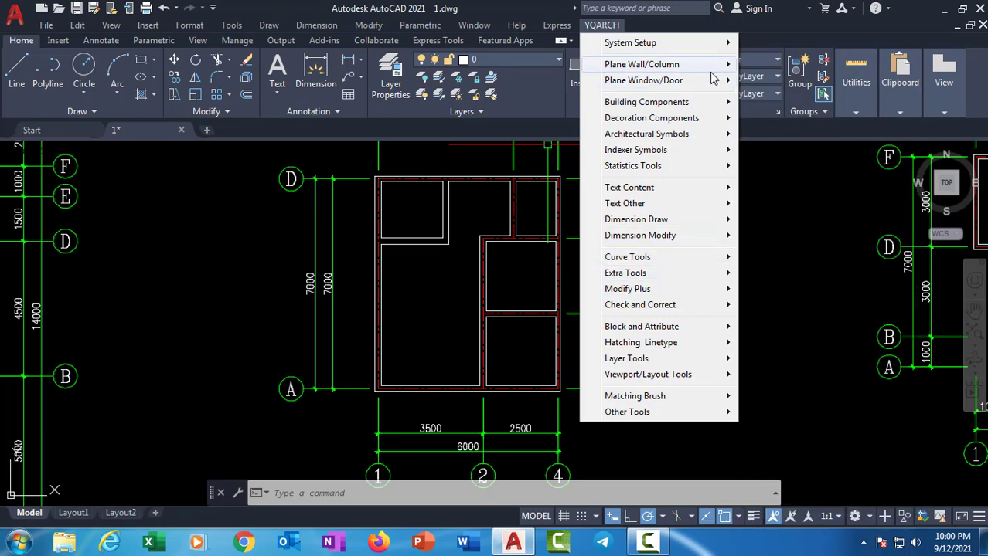
mouse_move(642, 64)
left_click(801, 193)
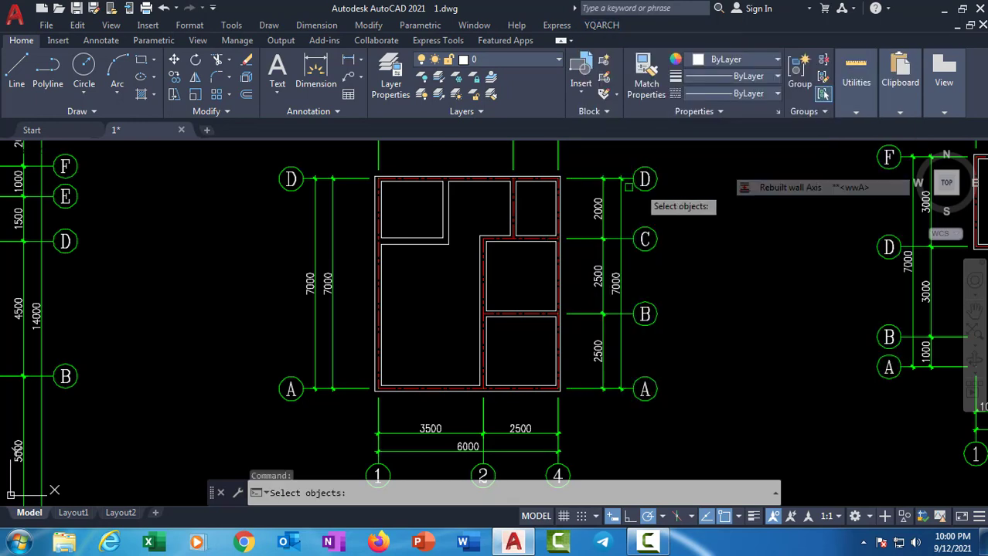
scroll(506, 196, "up", 2)
scroll(456, 155, "up", 2)
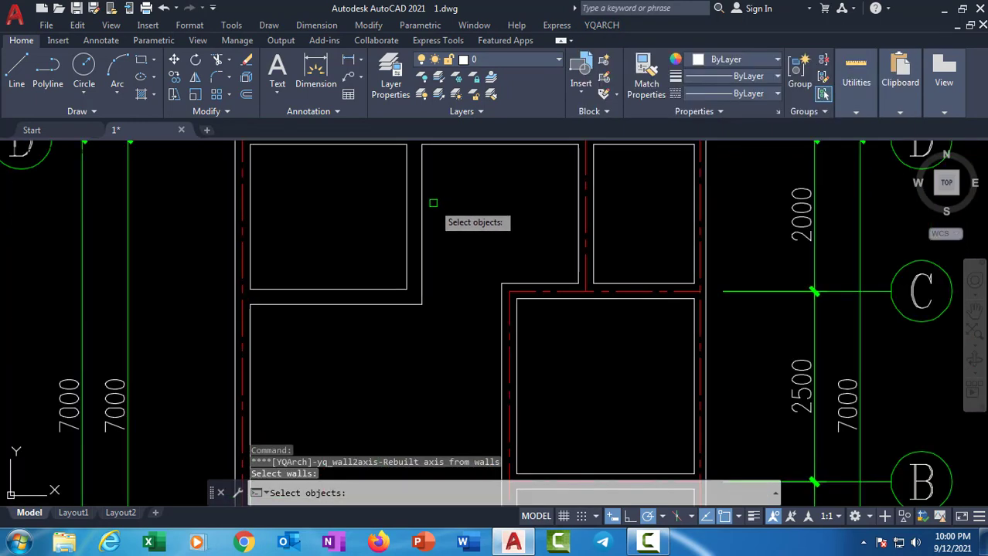
left_click(421, 196)
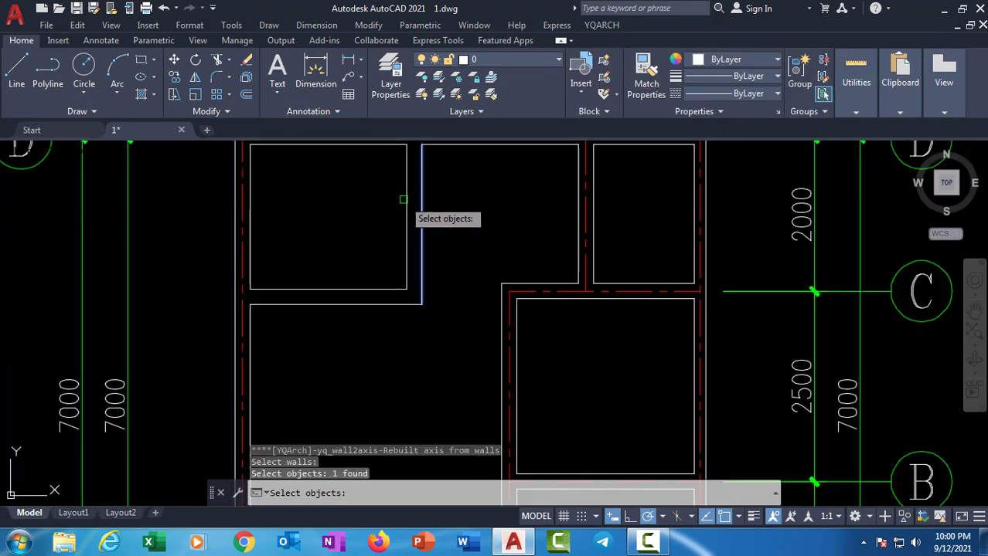
left_click(404, 198)
key("Return")
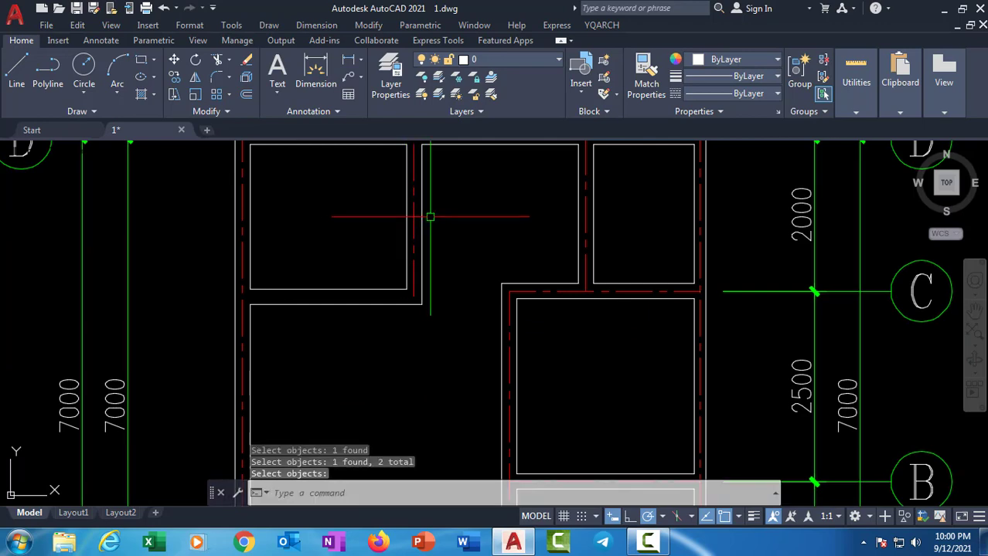
mouse_move(426, 216)
middle_mouse_down()
mouse_move(438, 248)
mouse_move(497, 244)
middle_mouse_up()
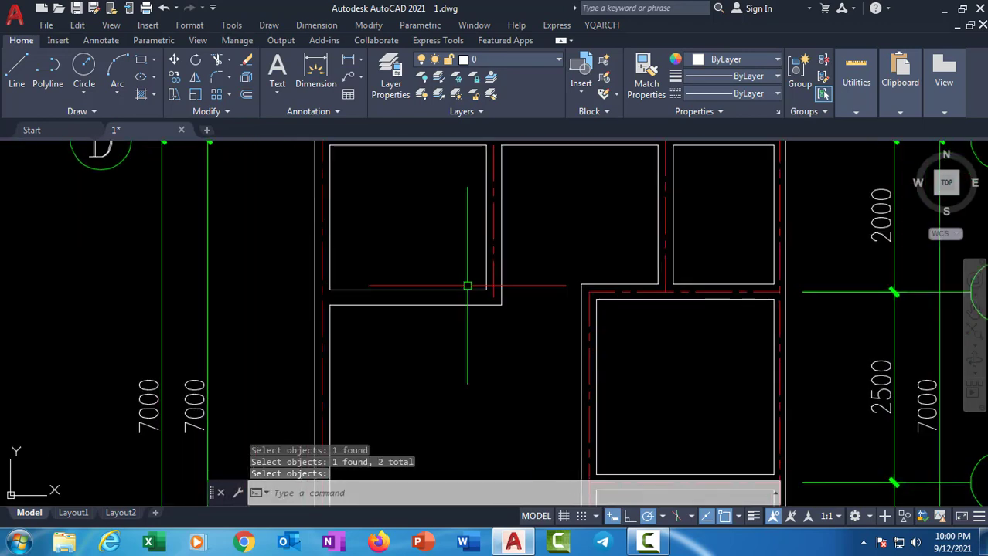
Step: Rebuild the axis of the upper-left room's bottom wall
left_click(602, 25)
mouse_move(642, 64)
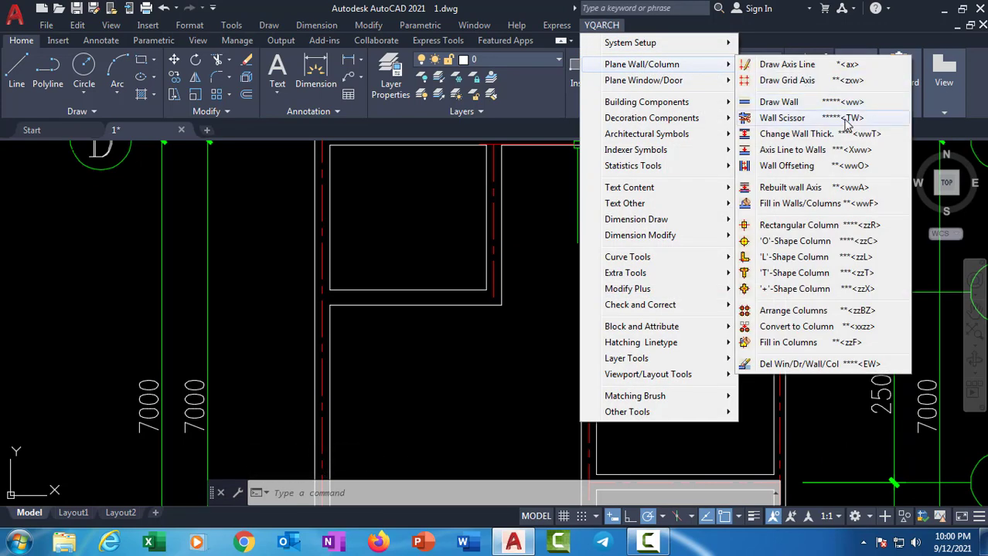
left_click(824, 191)
scroll(458, 289, "up", 2)
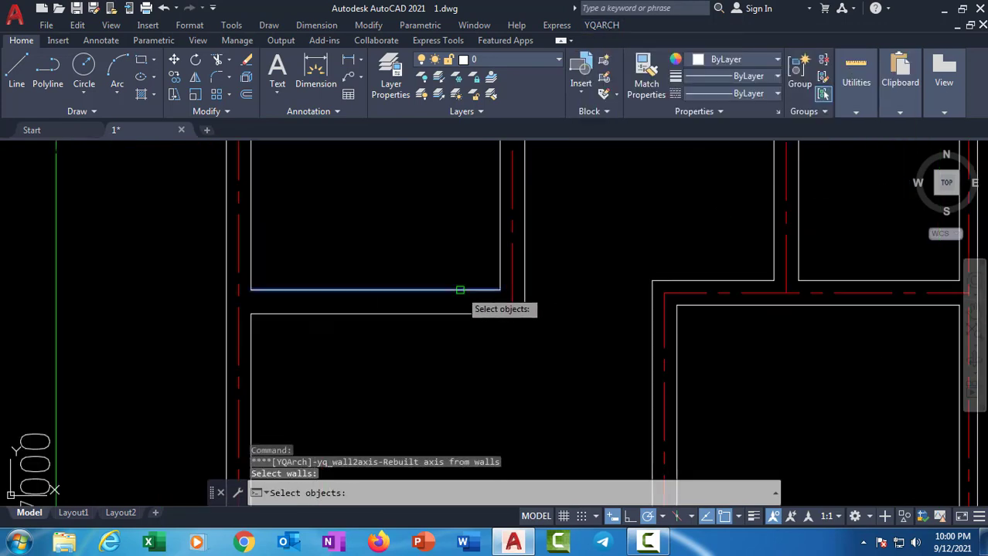
left_click(458, 290)
left_click(458, 308)
key("Return")
Step: Pan and zoom to see all floor plans, then close in on the bottom walls
scroll(521, 340, "down", 3)
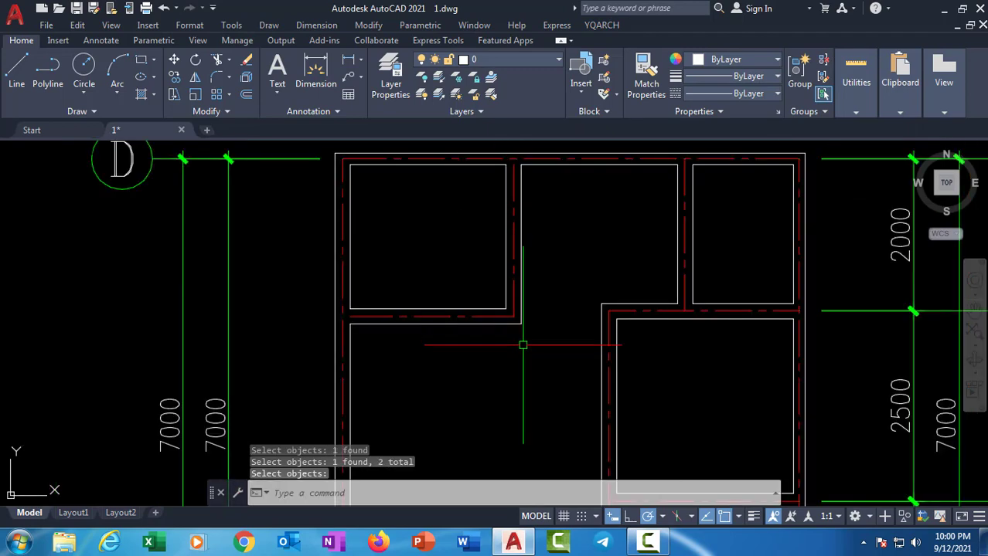
scroll(458, 261, "down", 4)
middle_click_drag(263, 239, 514, 247)
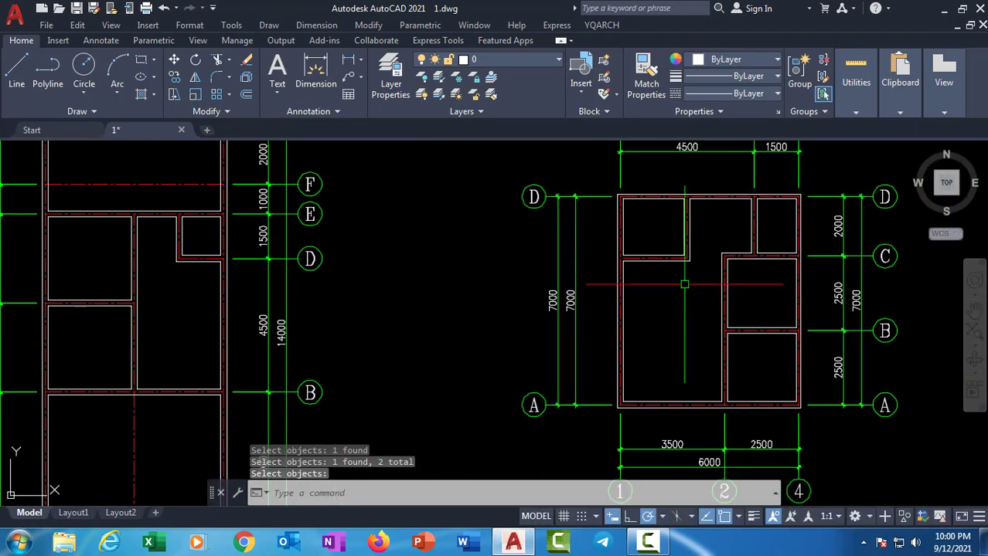
scroll(514, 248, "down", 2)
middle_click_drag(877, 275, 518, 249)
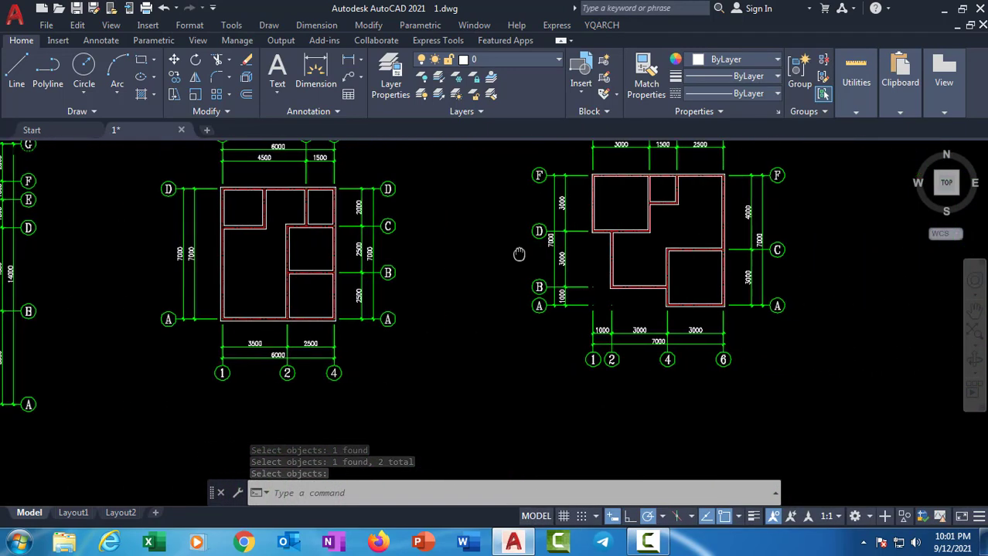
scroll(247, 292, "up", 4)
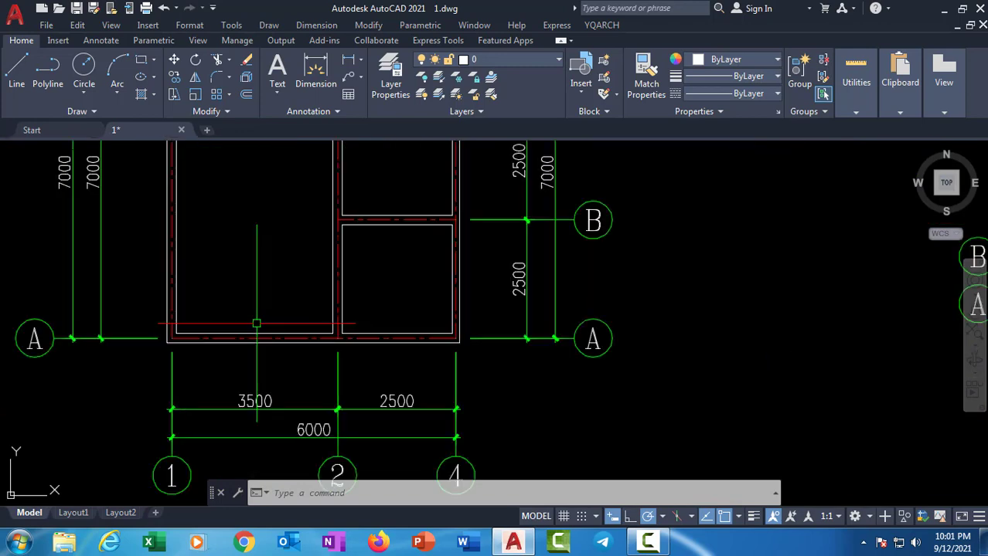
middle_click_drag(258, 321, 511, 366)
Step: Start Wall Offsetting with a 3000 offset distance
left_click(602, 25)
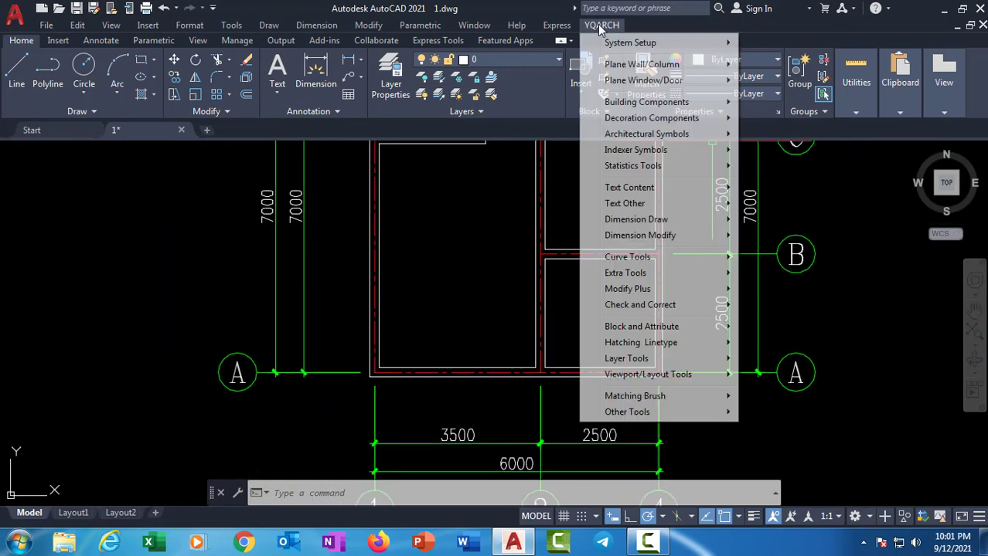
mouse_move(641, 64)
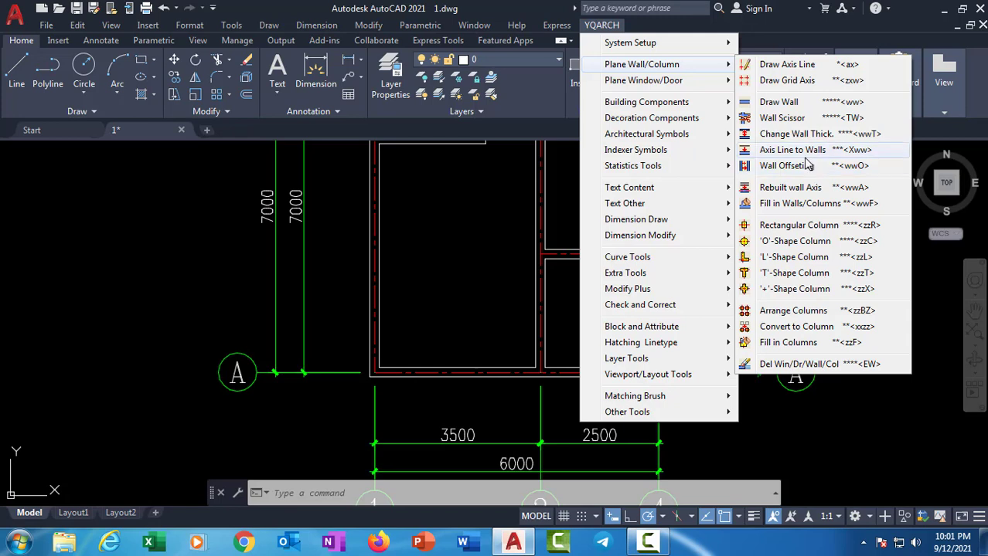
left_click(804, 166)
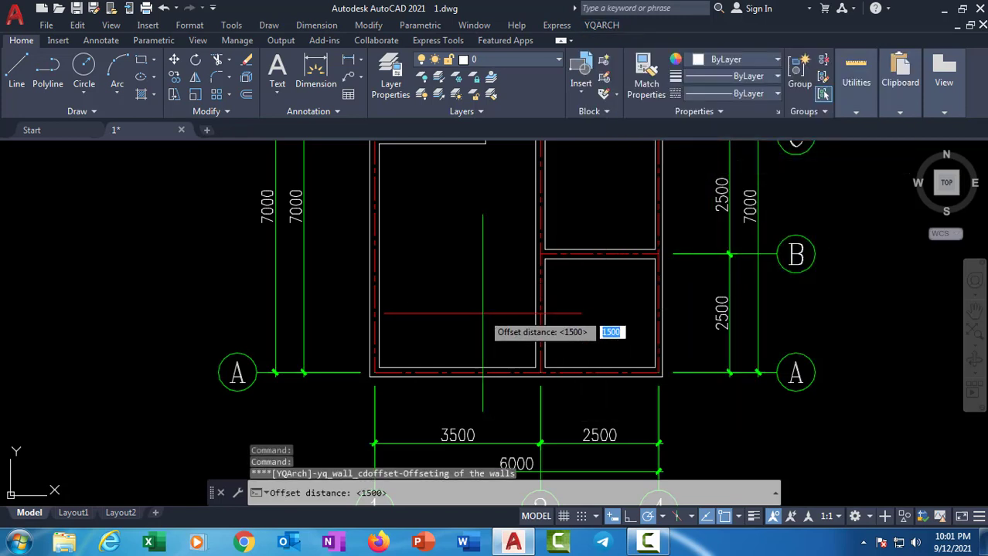
type("3")
type("000")
key("Return")
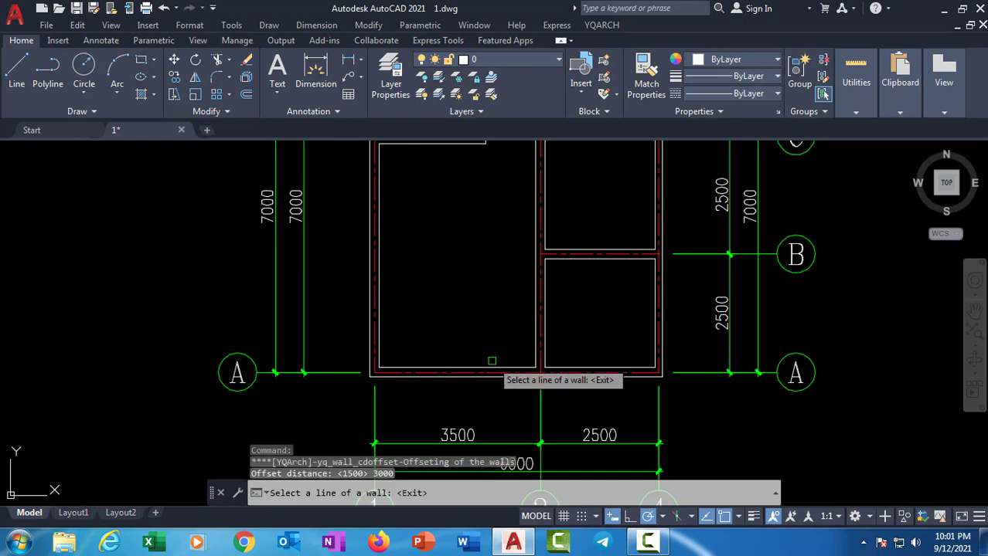
key("Return")
left_click(480, 283)
left_click(485, 358)
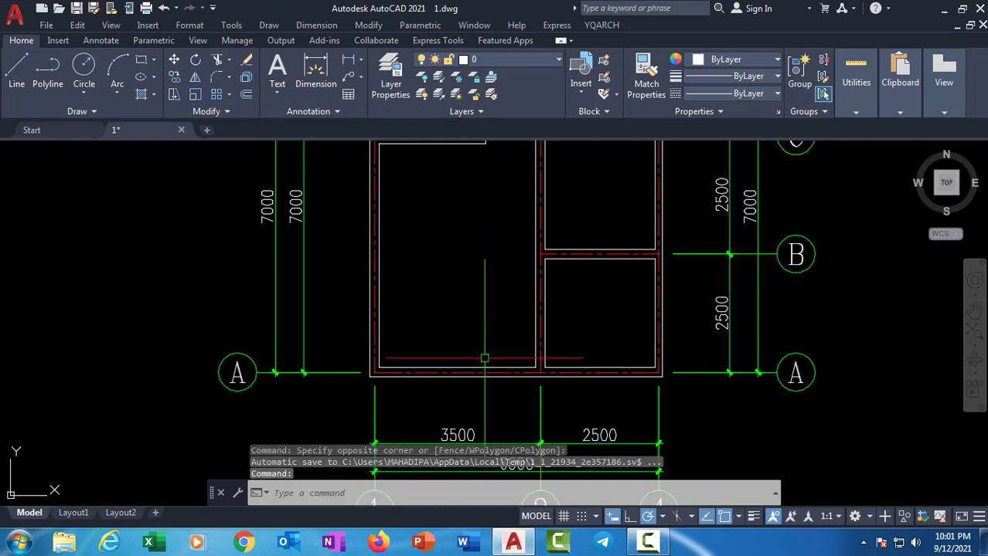
key("Return")
key("Return")
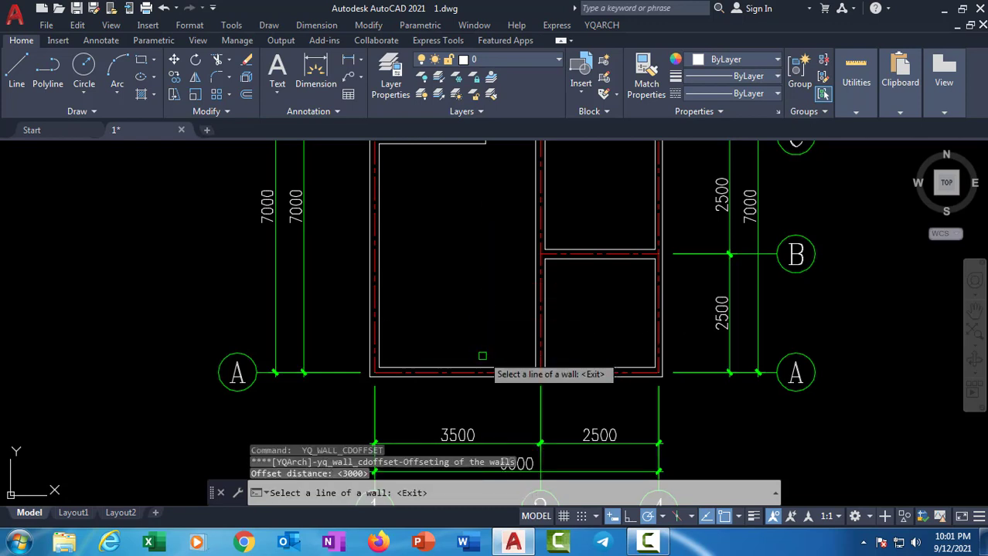
Step: Offset the bottom wall 3000 upward and check the new wall line
left_click(482, 370)
left_click(479, 280)
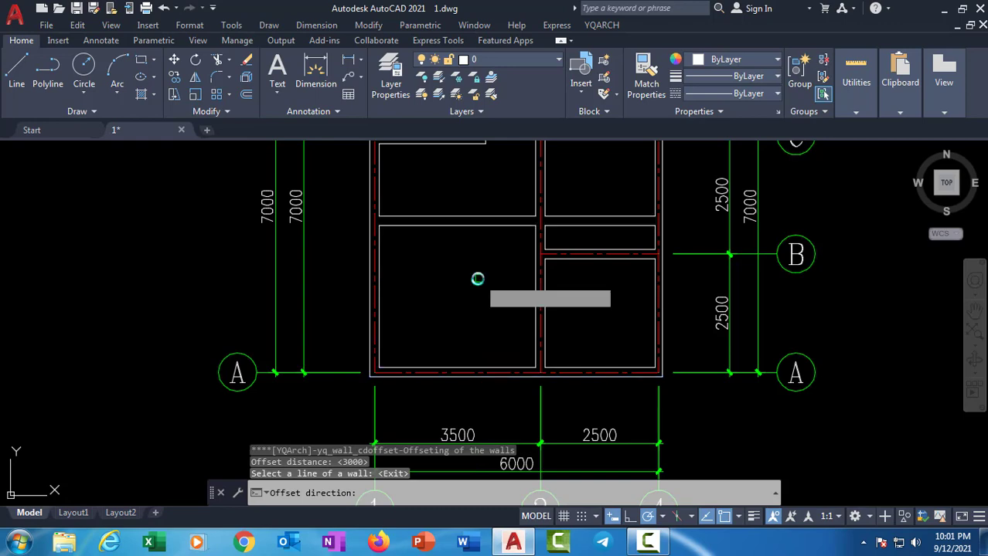
scroll(475, 309, "down", 2)
scroll(505, 287, "up", 4)
key("Escape")
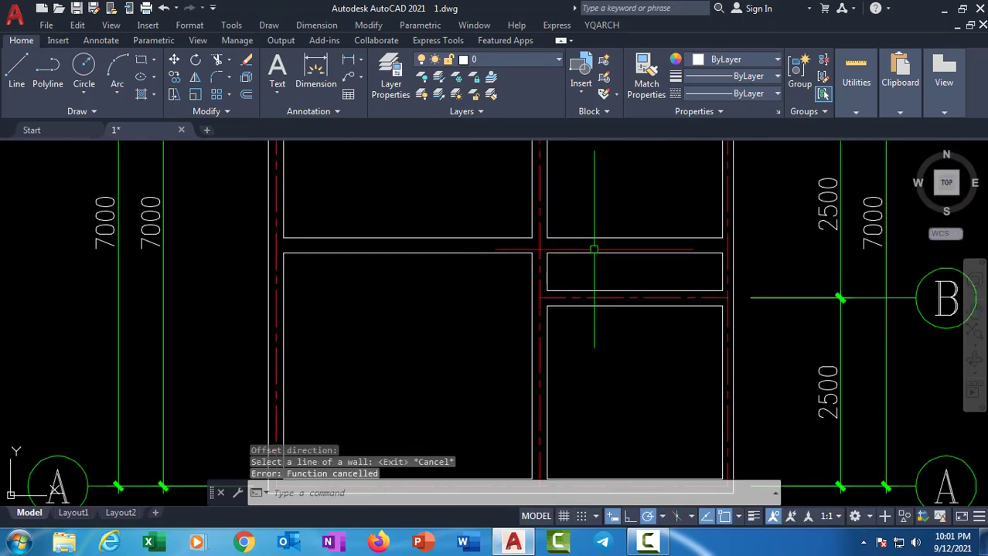
left_click(588, 238)
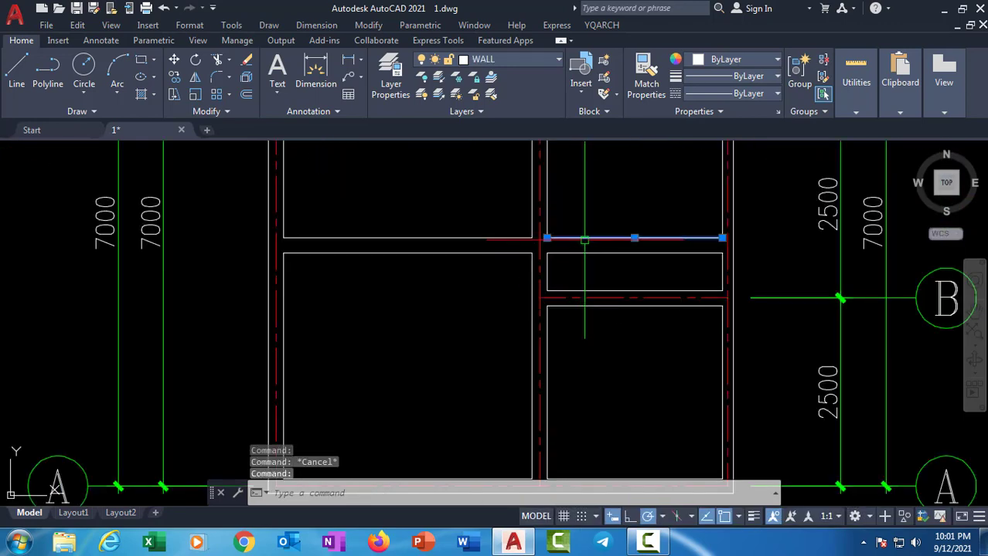
key("Escape")
left_click(602, 26)
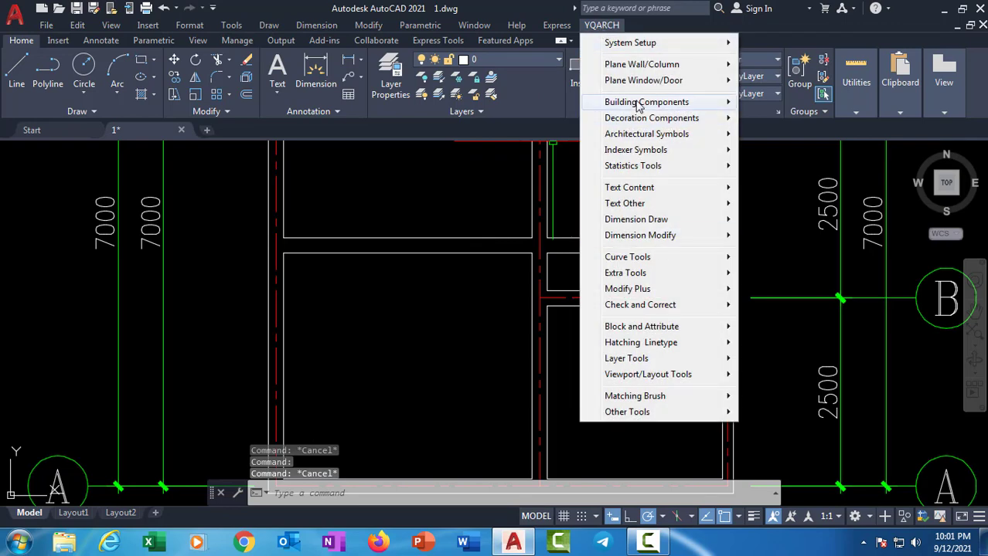
mouse_move(641, 64)
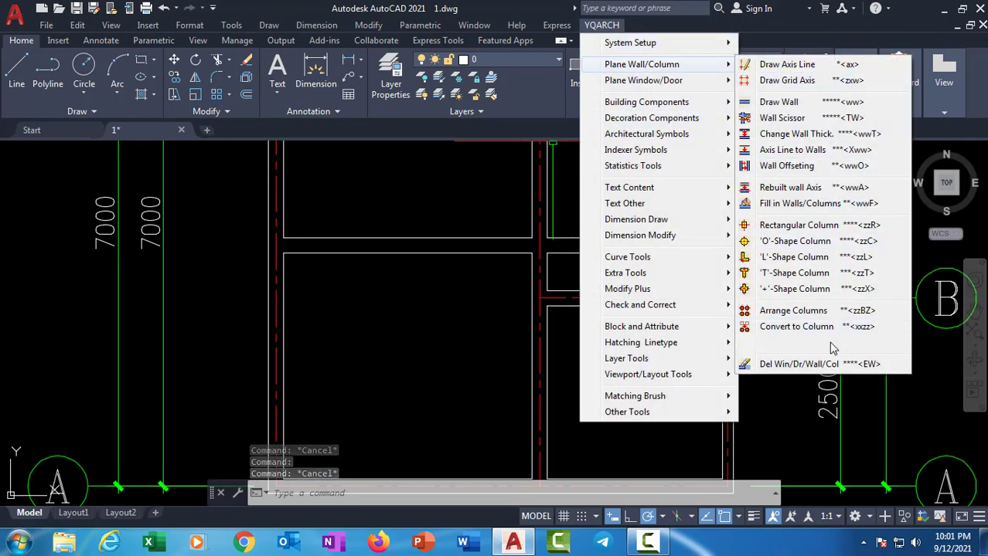
Step: Erase the extra new wall in the right-hand room
left_click(819, 364)
left_click(592, 249)
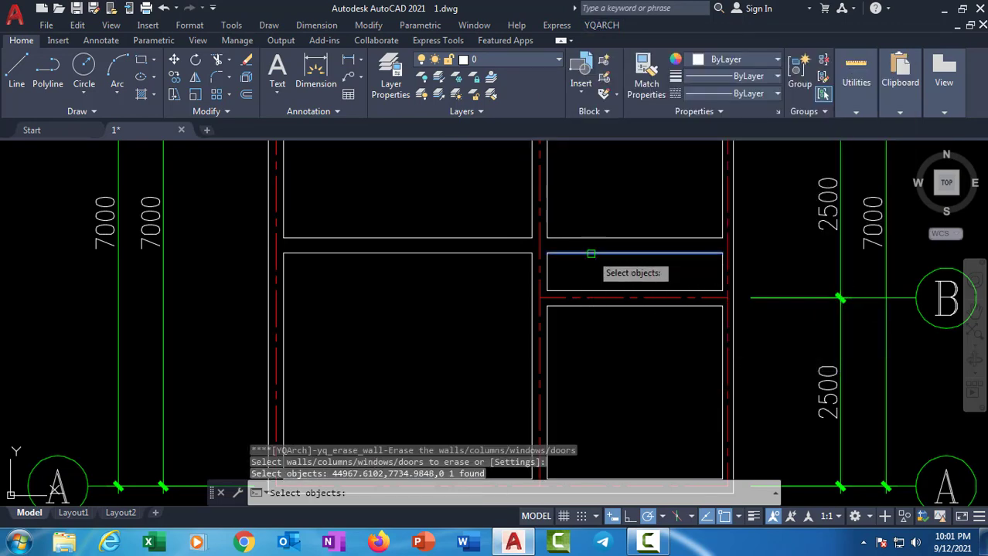
key("Return")
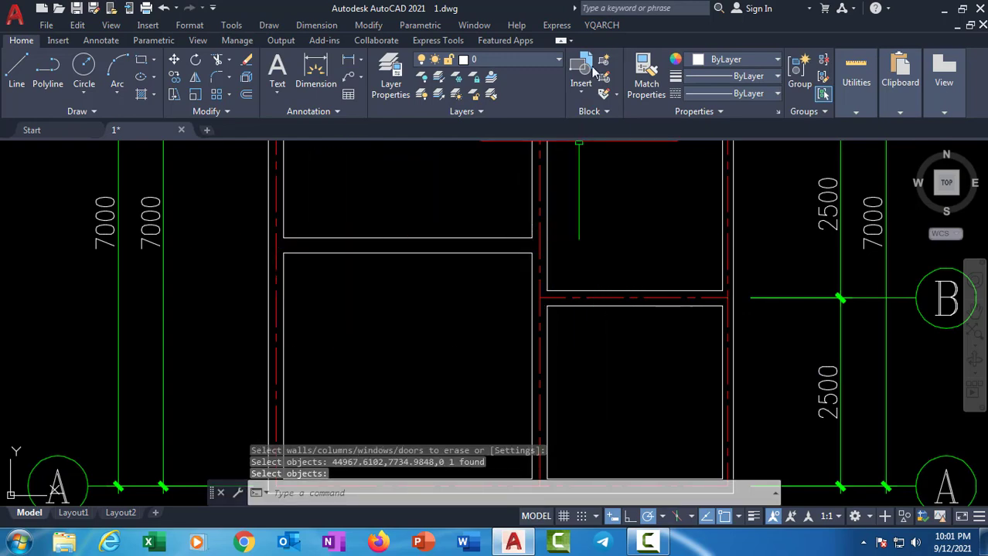
Step: Rebuild the axis line for both lines of the new left-room wall
left_click(601, 25)
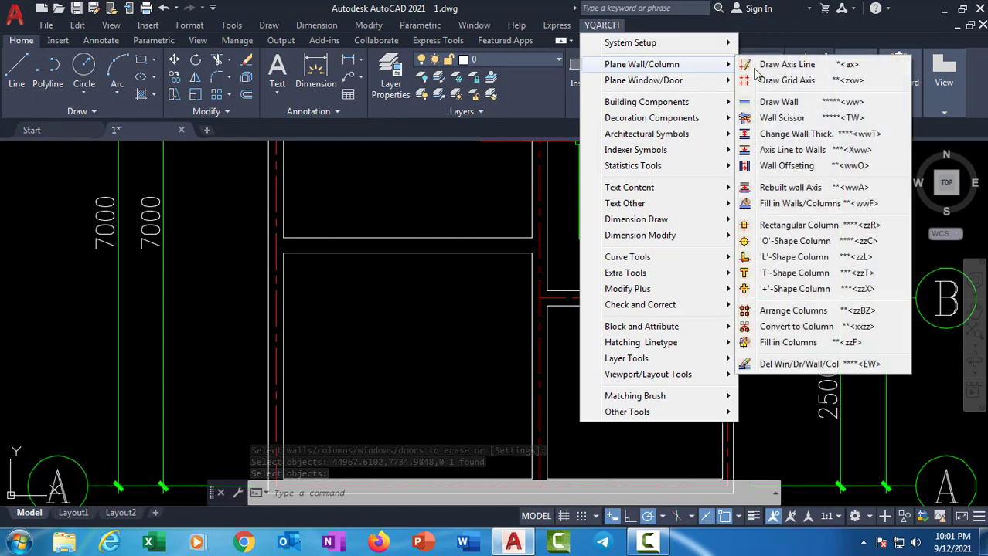
mouse_move(642, 64)
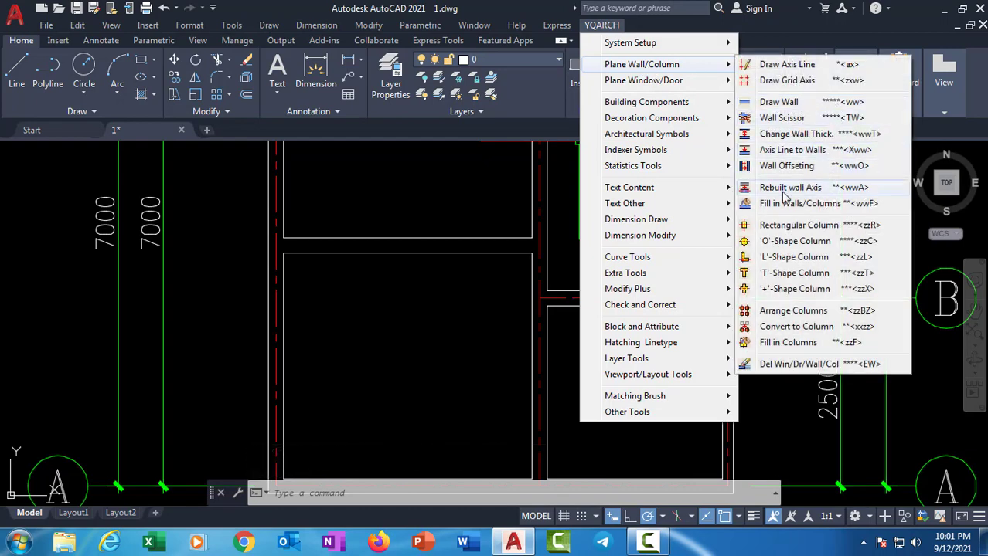
left_click(792, 193)
scroll(433, 252, "up", 2)
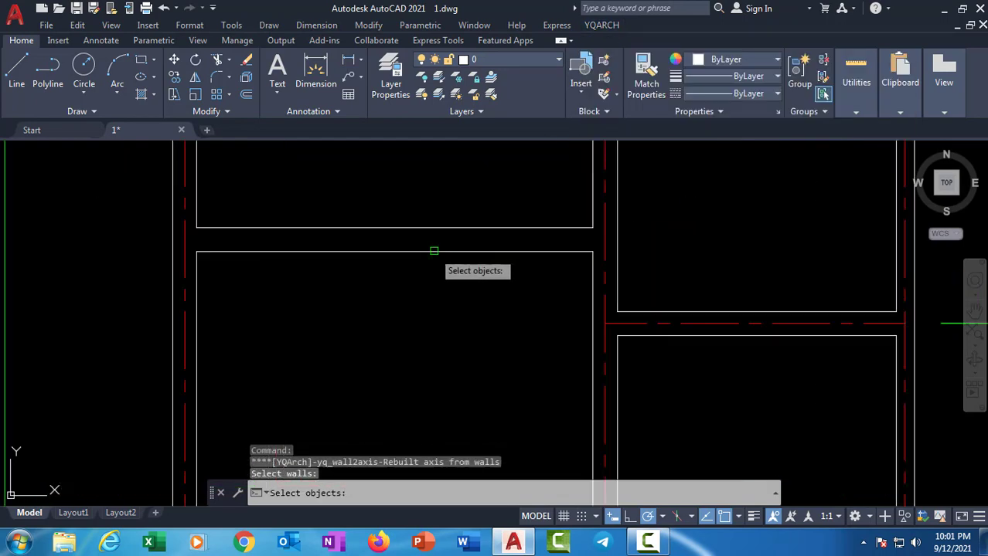
left_click(437, 251)
left_click(432, 228)
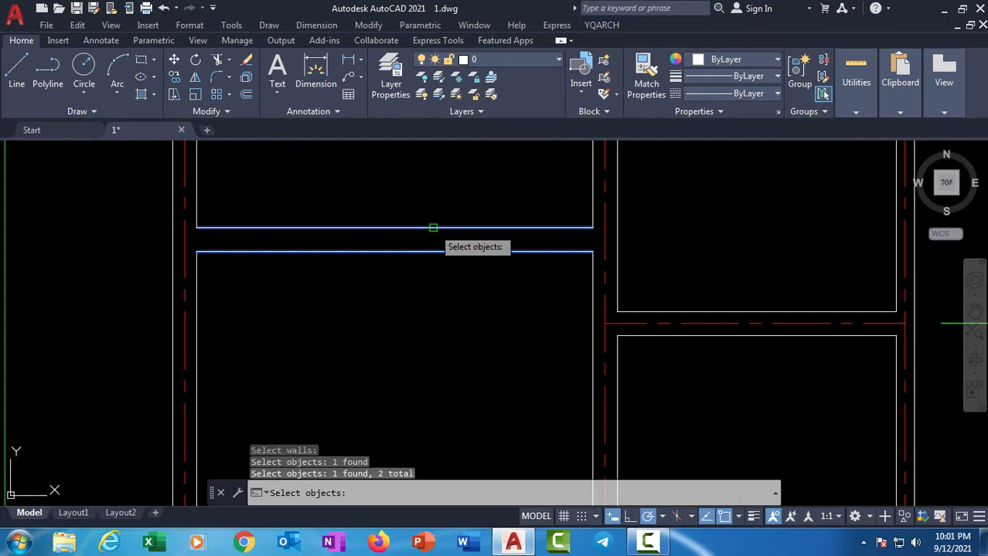
key("Return")
scroll(434, 225, "down", 4)
scroll(434, 224, "down", 2)
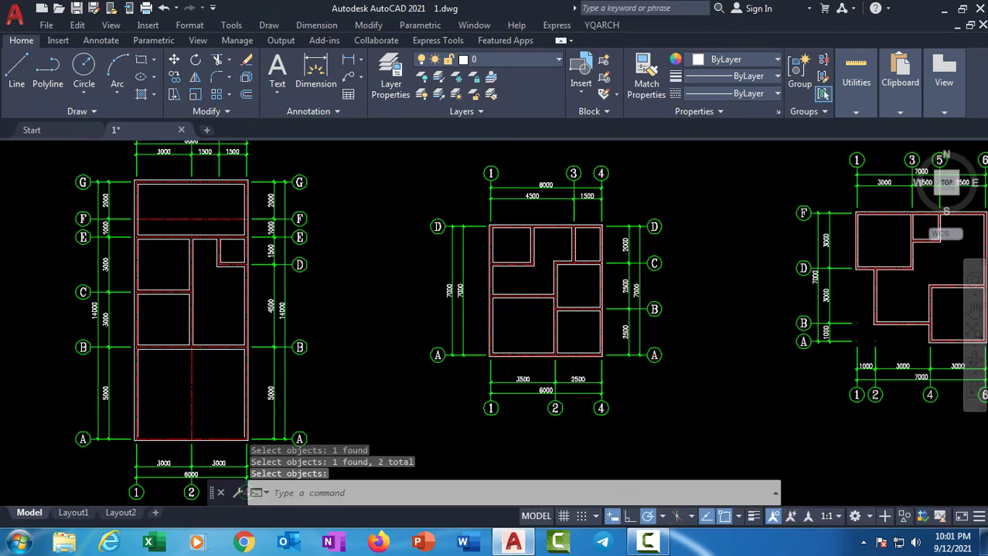
scroll(441, 340, "down", 1)
scroll(565, 286, "up", 2)
scroll(564, 286, "up", 2)
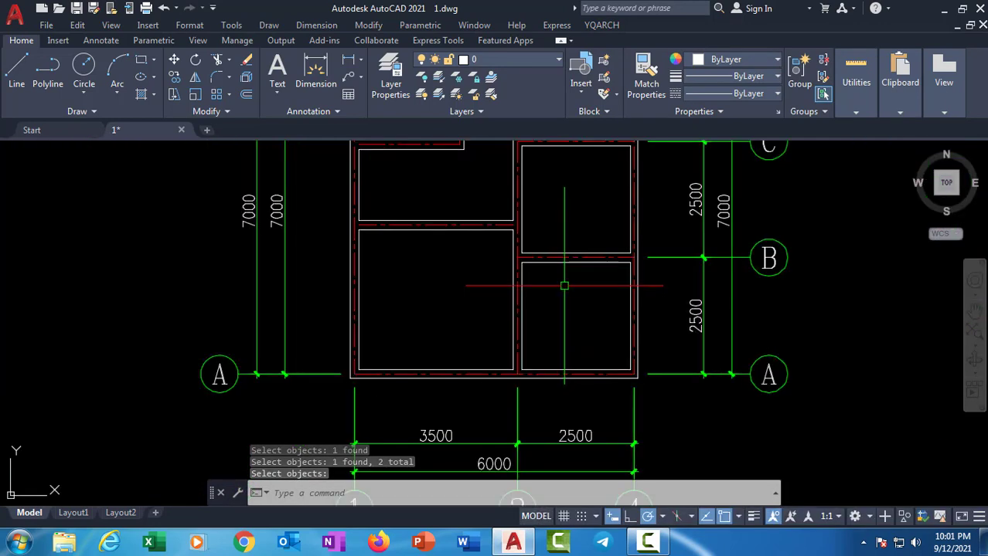
mouse_move(564, 286)
middle_mouse_down()
mouse_move(533, 366)
mouse_move(452, 397)
mouse_move(418, 309)
mouse_move(520, 274)
mouse_move(379, 254)
mouse_move(537, 249)
mouse_move(626, 278)
mouse_move(495, 263)
middle_mouse_up()
scroll(520, 274, "down", 3)
scroll(537, 250, "down", 2)
scroll(495, 263, "up", 2)
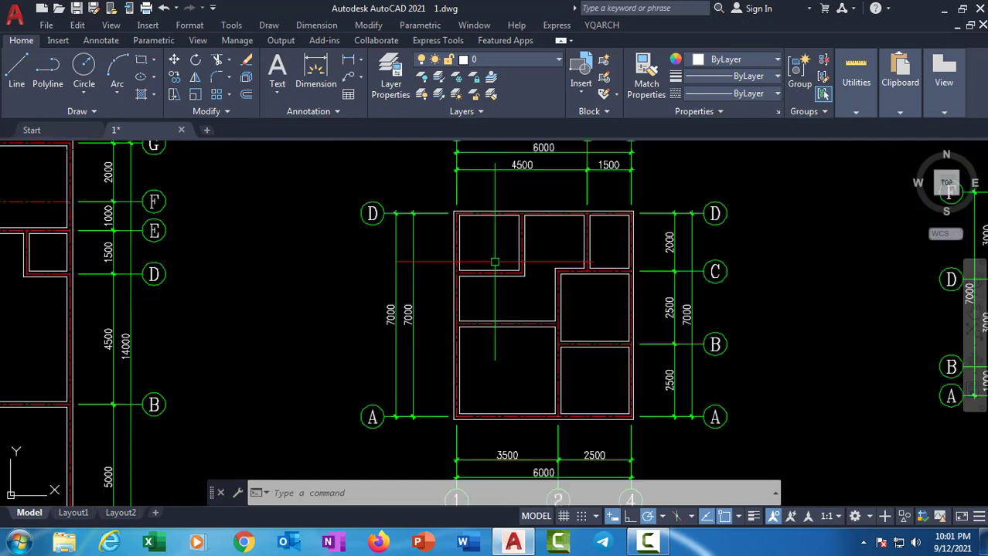
scroll(494, 263, "up", 2)
left_click(488, 253)
left_click(589, 313)
scroll(587, 322, "down", 2)
mouse_move(586, 322)
middle_mouse_down()
mouse_move(461, 264)
mouse_move(493, 239)
mouse_move(537, 233)
middle_mouse_up()
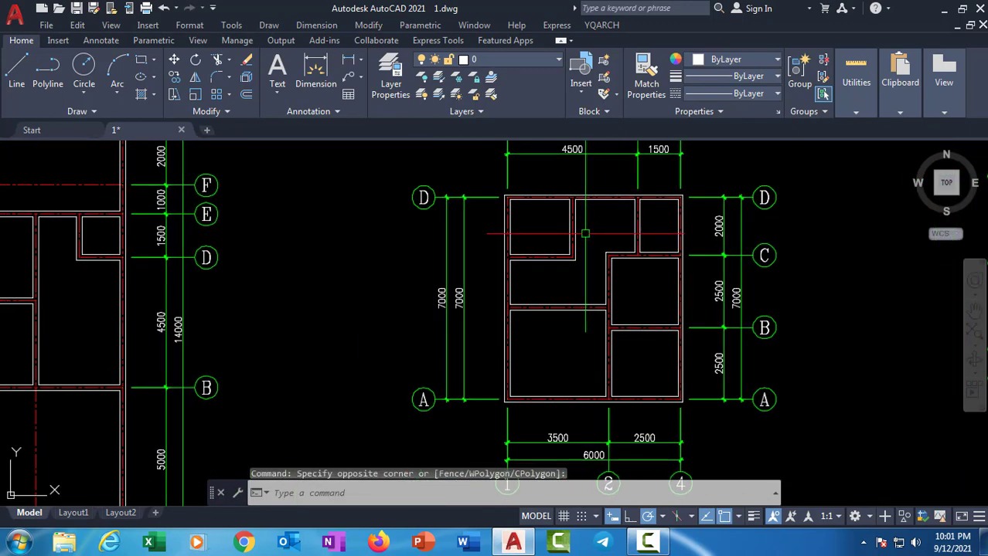